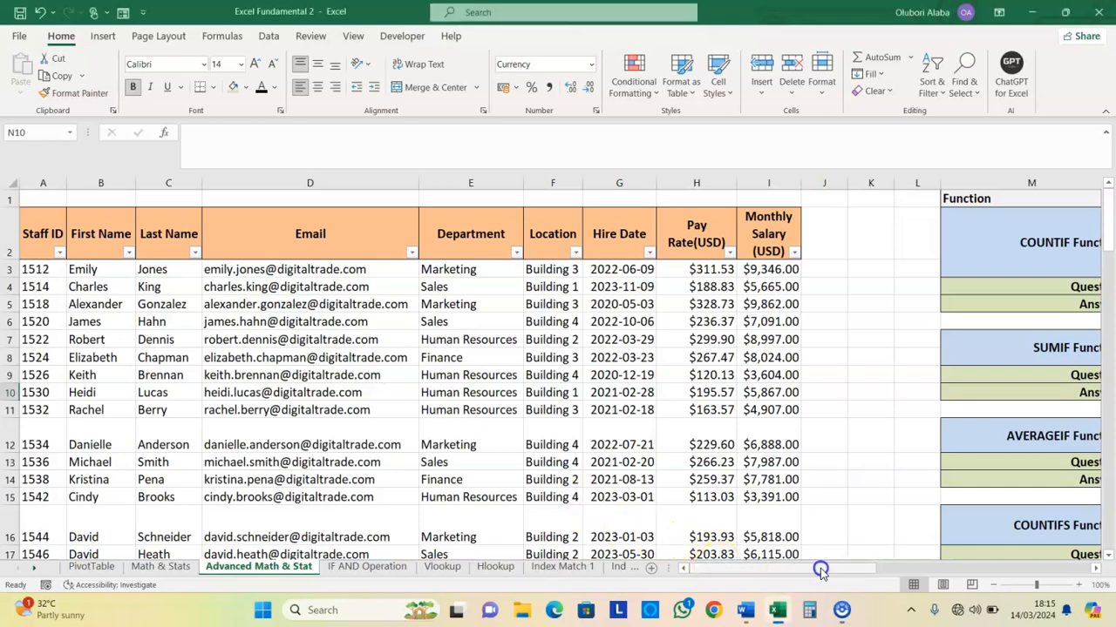
Examine the staff table's column headers and the COUNTIF question about employees in Building 1
{"action": "left_click_drag", "start_coordinate": [859, 569], "coordinate": [925, 562]}
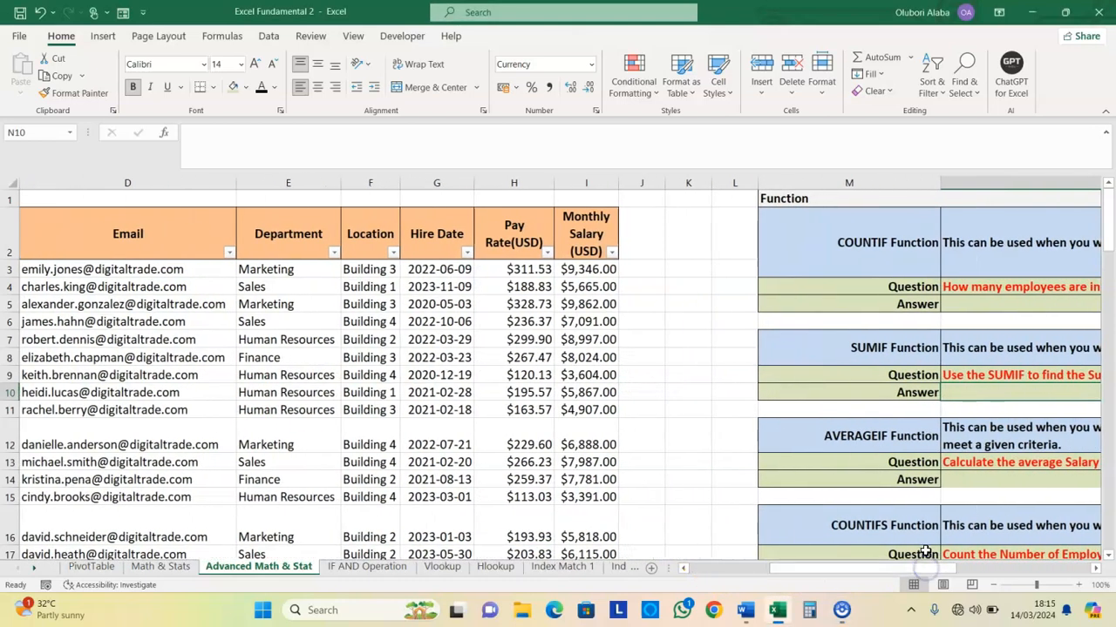
{"action": "scroll", "coordinate": [896, 445], "scroll_direction": "down", "scroll_amount": 1}
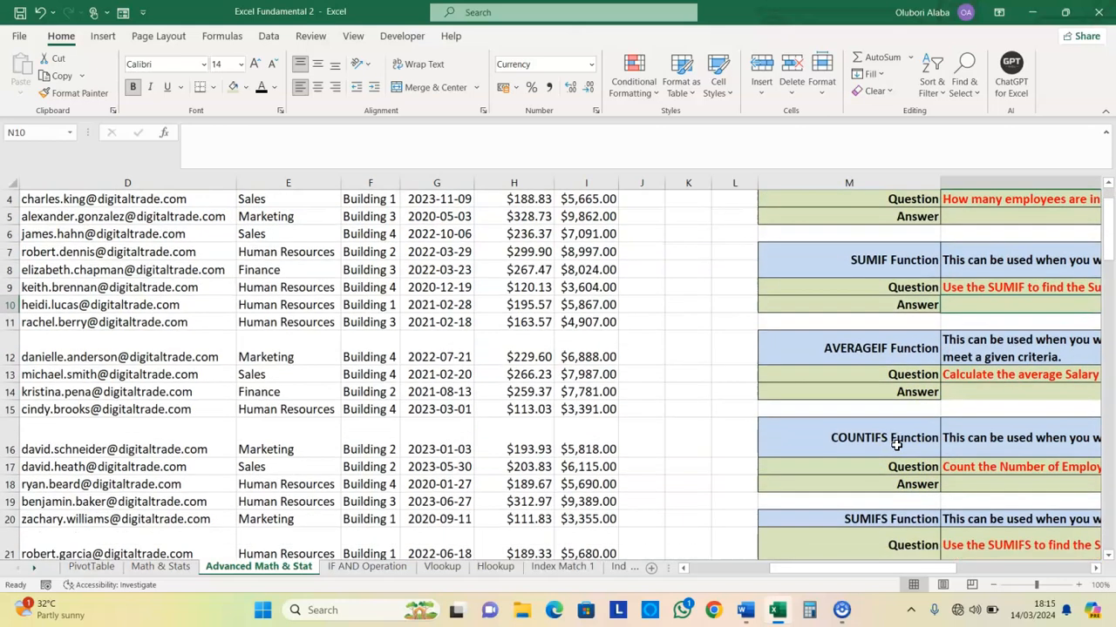
{"action": "left_click_drag", "start_coordinate": [810, 567], "coordinate": [694, 568]}
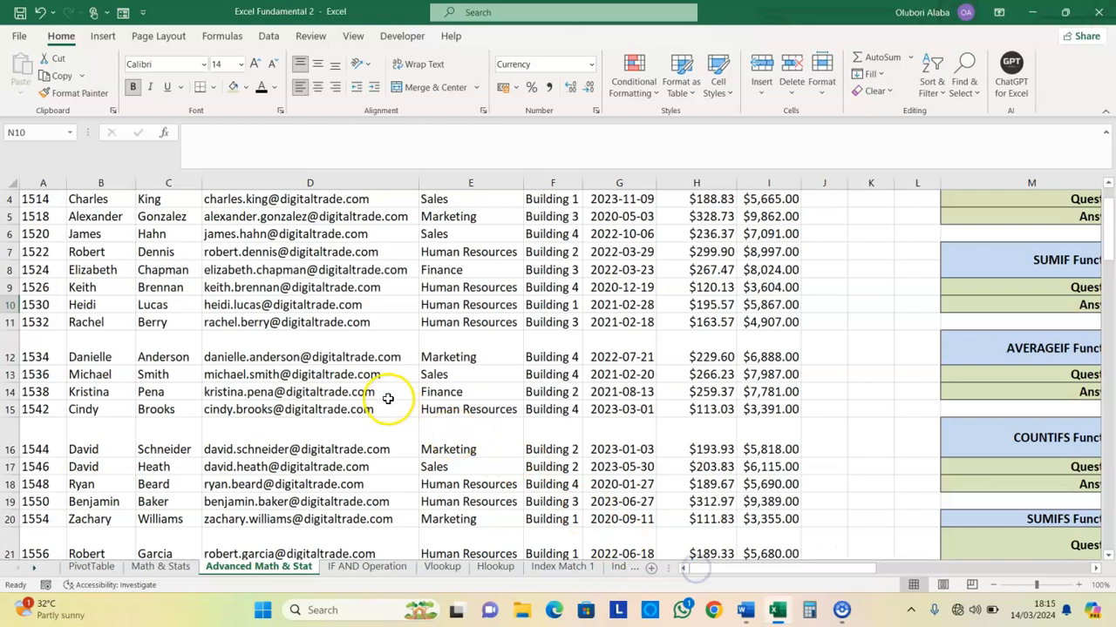
{"action": "scroll", "coordinate": [388, 398], "scroll_direction": "up", "scroll_amount": 1}
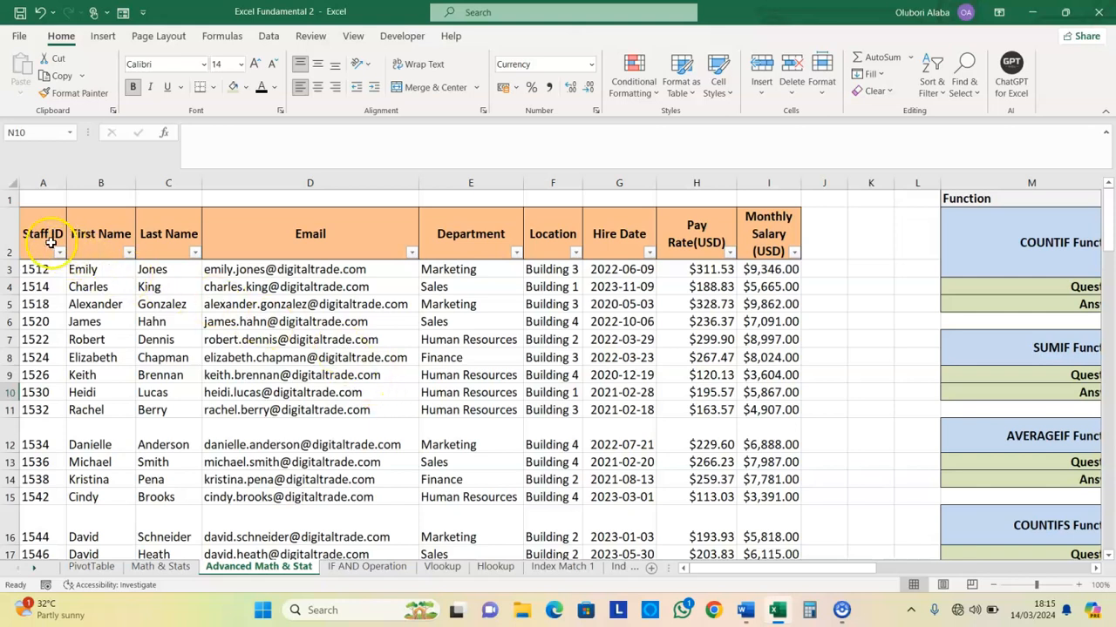
{"action": "left_click_drag", "start_coordinate": [49, 241], "coordinate": [761, 250]}
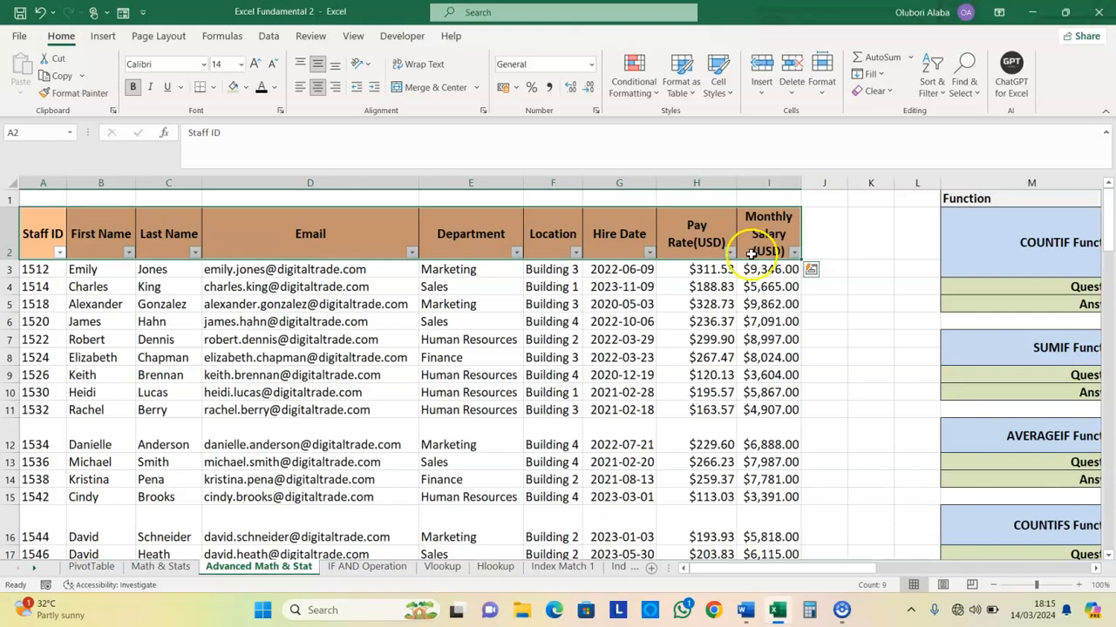
{"action": "left_click", "coordinate": [717, 479]}
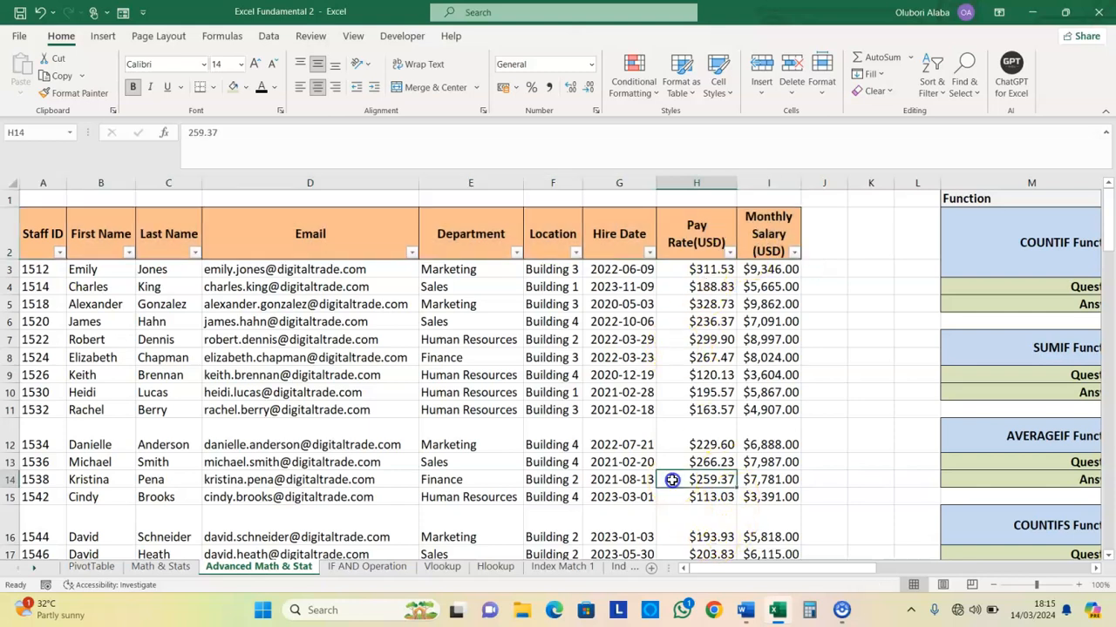
{"action": "left_click_drag", "start_coordinate": [789, 568], "coordinate": [959, 568]}
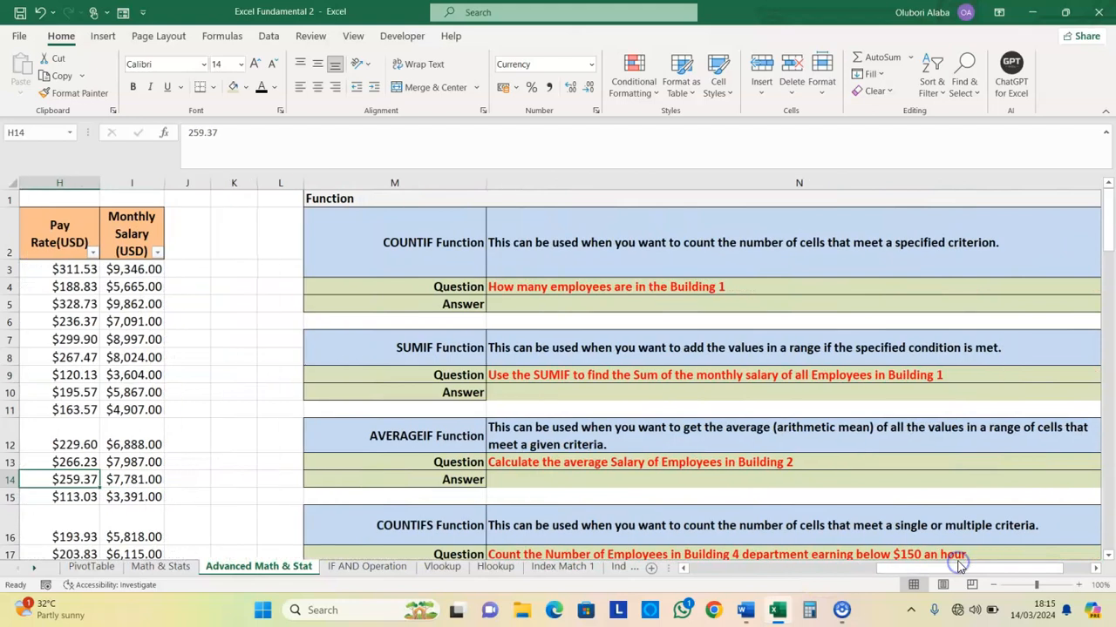
{"action": "left_click", "coordinate": [418, 244]}
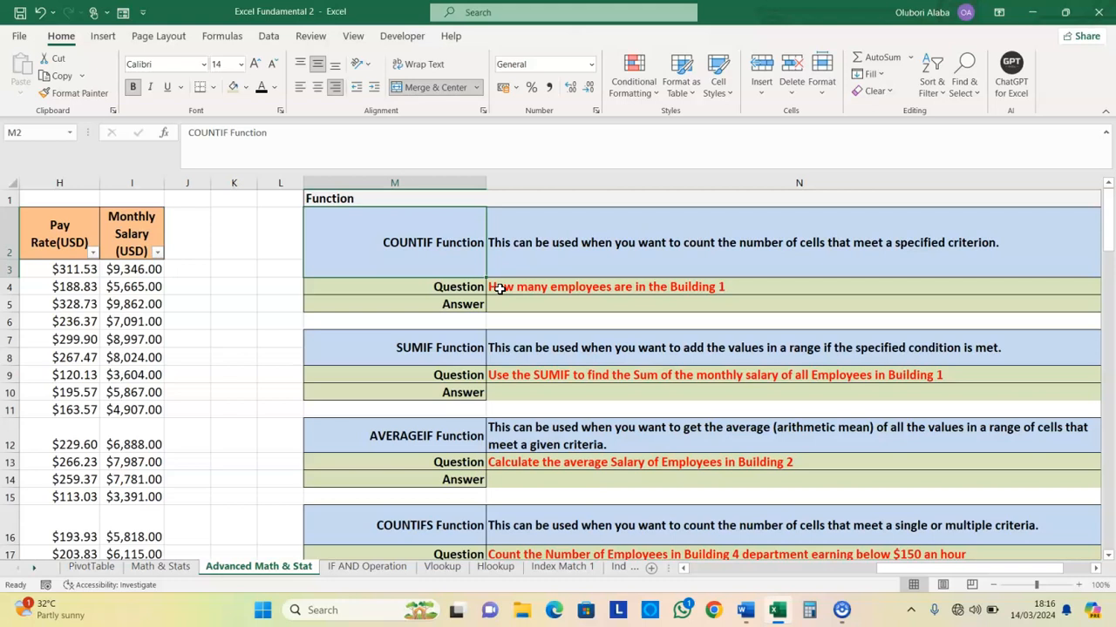
Filter the staff table's Location column to show only Building 1
{"action": "left_click_drag", "start_coordinate": [882, 569], "coordinate": [708, 568]}
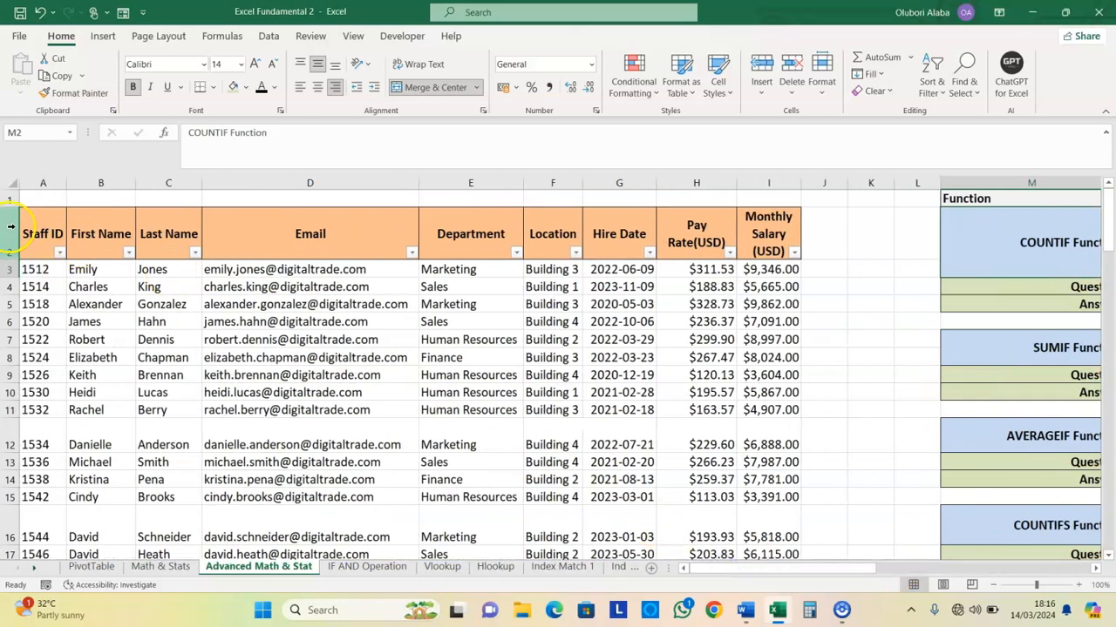
{"action": "left_click_drag", "start_coordinate": [40, 233], "coordinate": [768, 251]}
{"action": "left_click", "coordinate": [530, 236]}
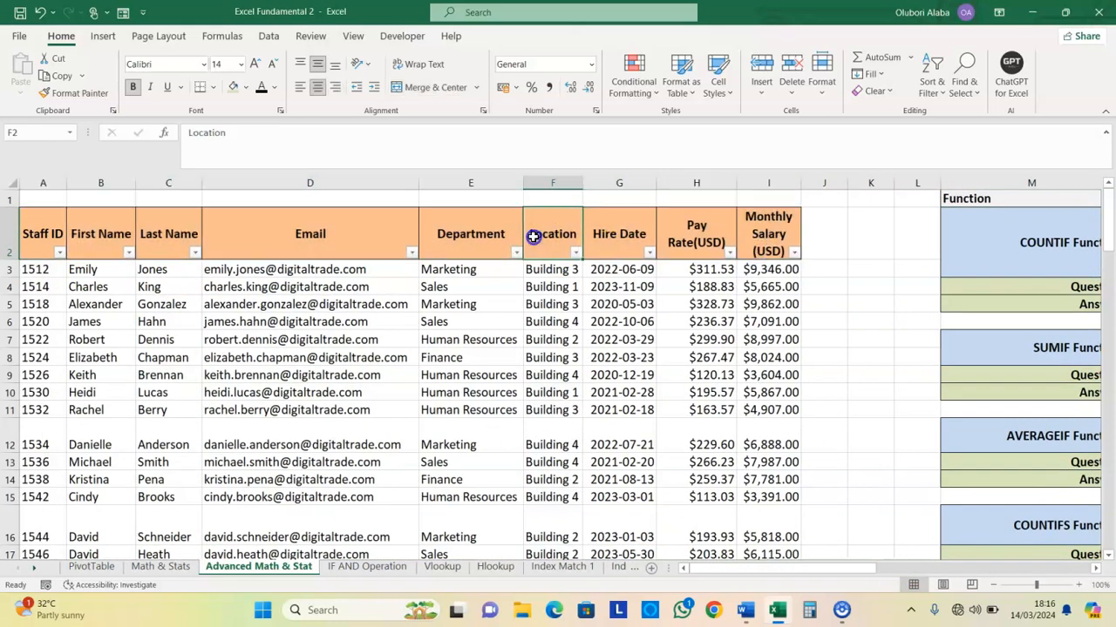
{"action": "left_click", "coordinate": [545, 183]}
{"action": "left_click", "coordinate": [544, 246]}
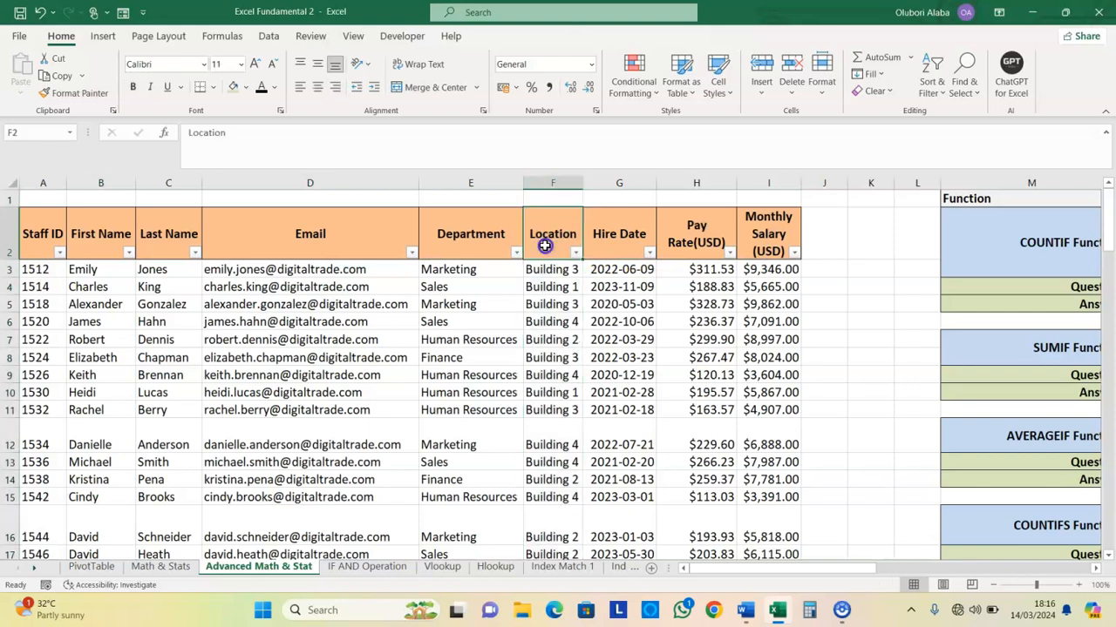
{"action": "left_click", "coordinate": [575, 252]}
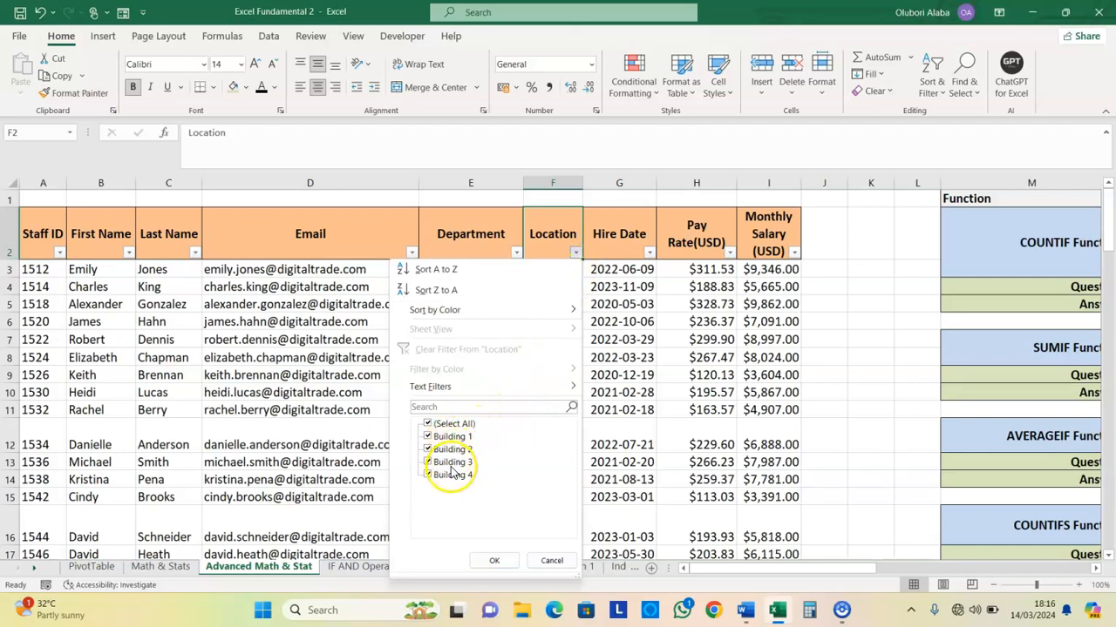
{"action": "left_click", "coordinate": [427, 424]}
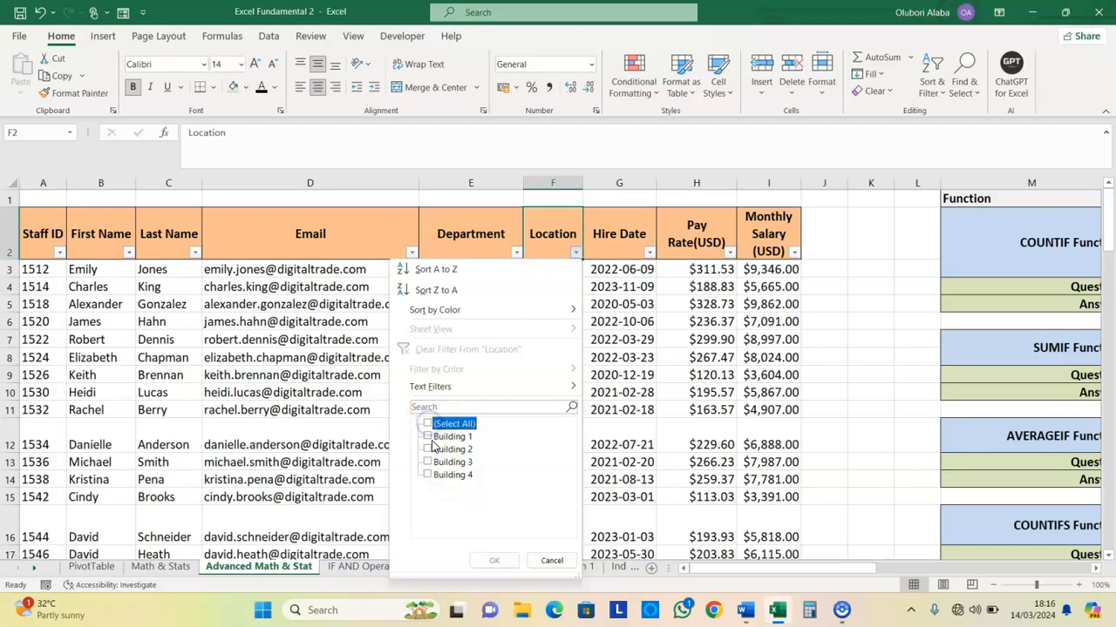
{"action": "left_click", "coordinate": [429, 438]}
{"action": "left_click", "coordinate": [494, 562]}
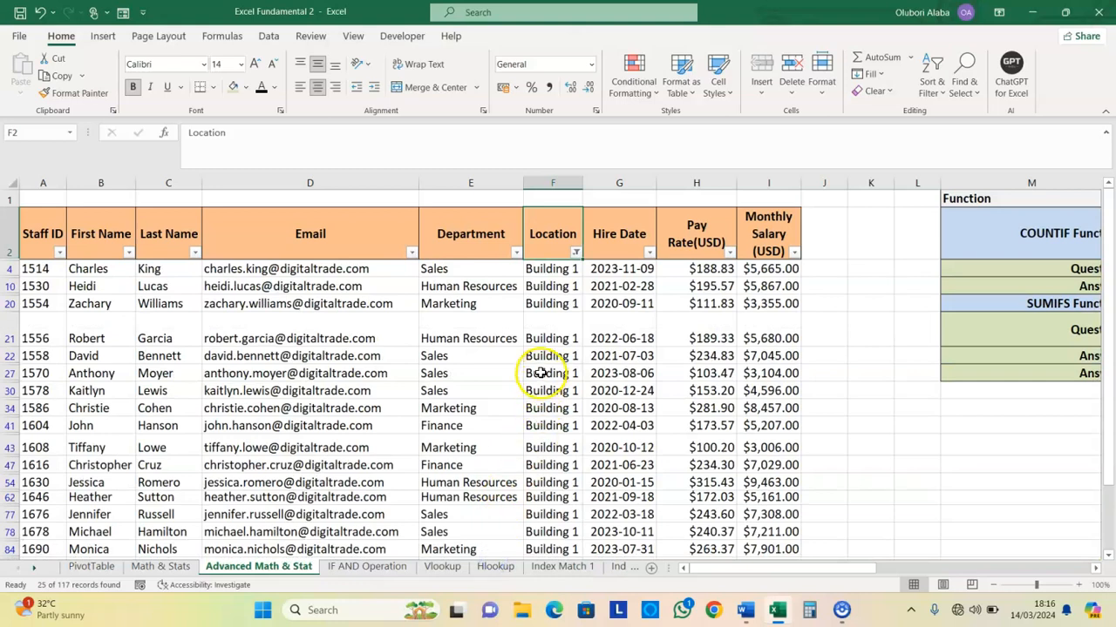
Select all the filtered Building 1 cells to check their count, and clear the Location filter
{"action": "left_click_drag", "start_coordinate": [555, 271], "coordinate": [571, 517]}
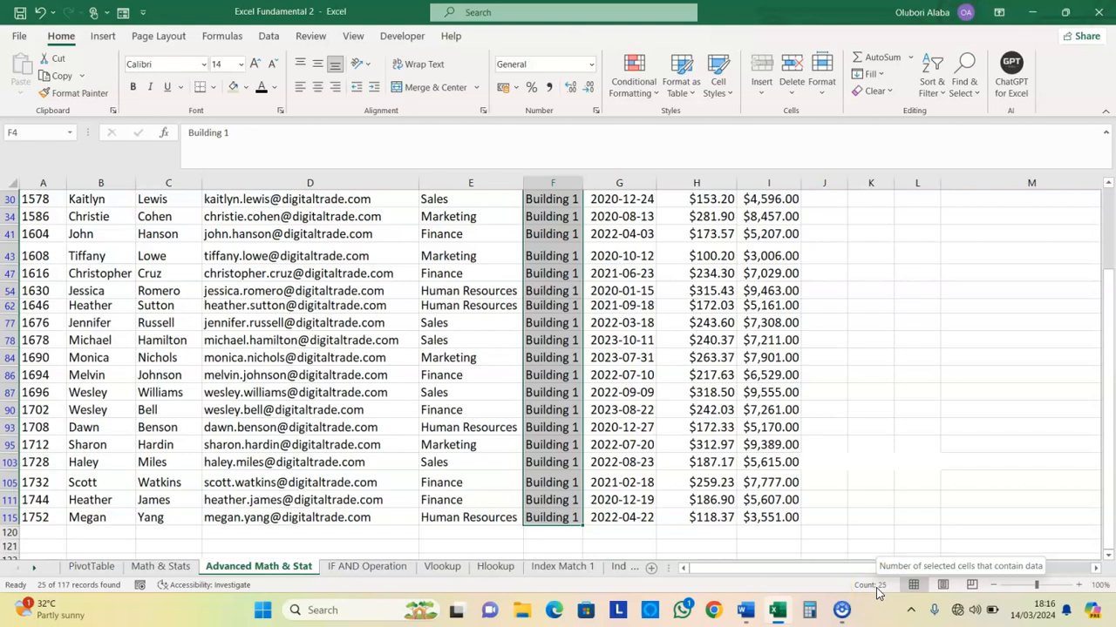
{"action": "scroll", "coordinate": [523, 375], "scroll_direction": "up", "scroll_amount": 3}
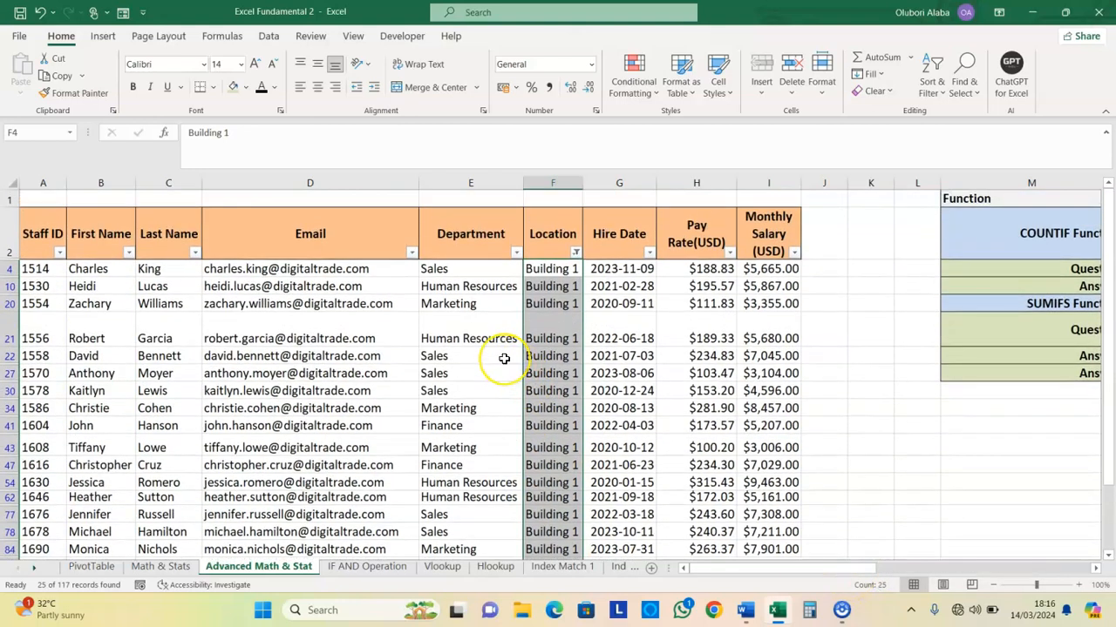
{"action": "left_click", "coordinate": [576, 253]}
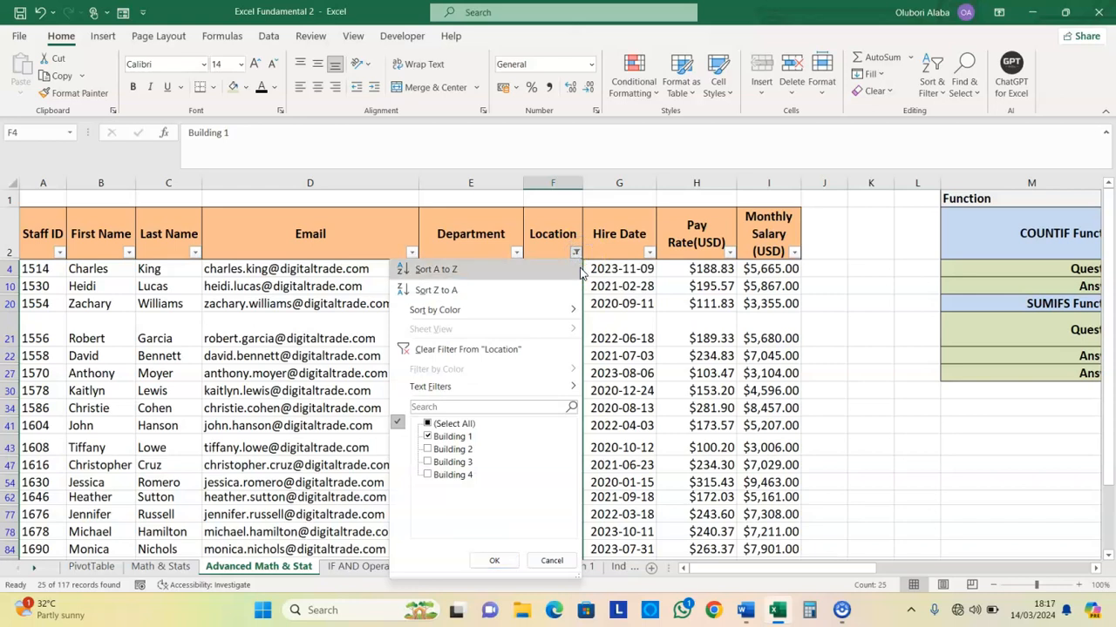
{"action": "left_click", "coordinate": [488, 349]}
Begin a COUNTIF formula in answer cell N5, using the Location column range F2:F119
{"action": "left_click_drag", "start_coordinate": [811, 567], "coordinate": [956, 555]}
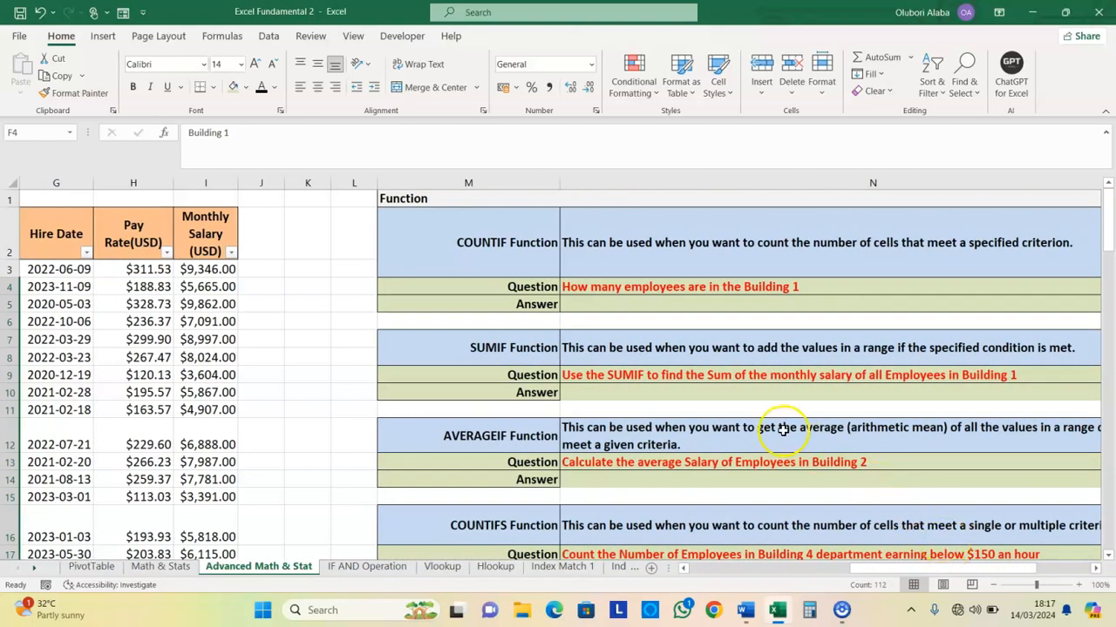
{"action": "left_click", "coordinate": [607, 304]}
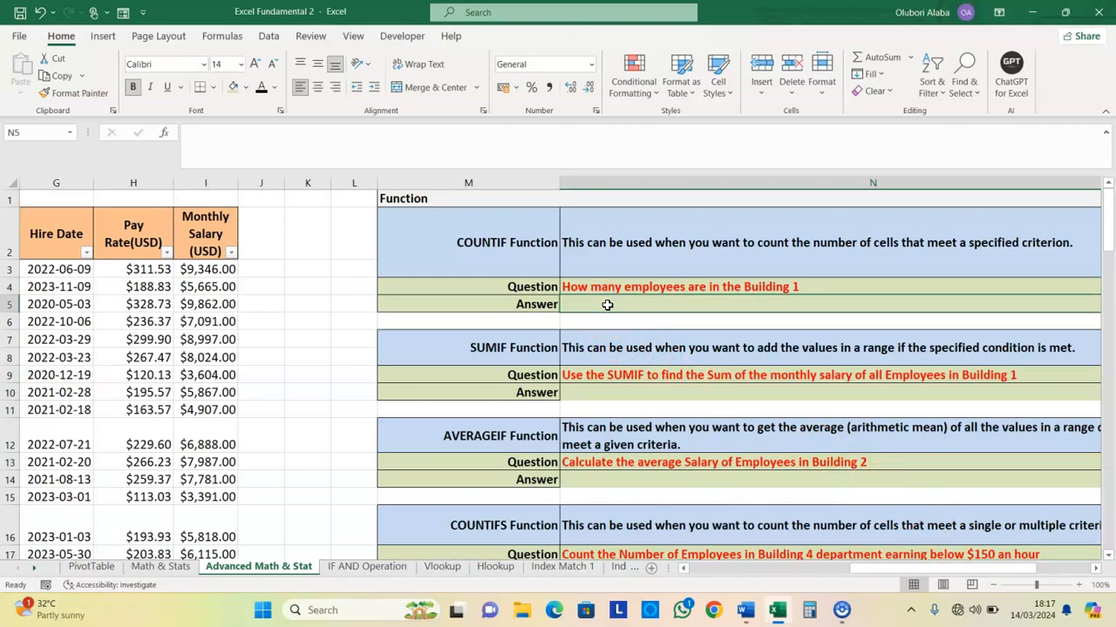
{"action": "type", "text": "="}
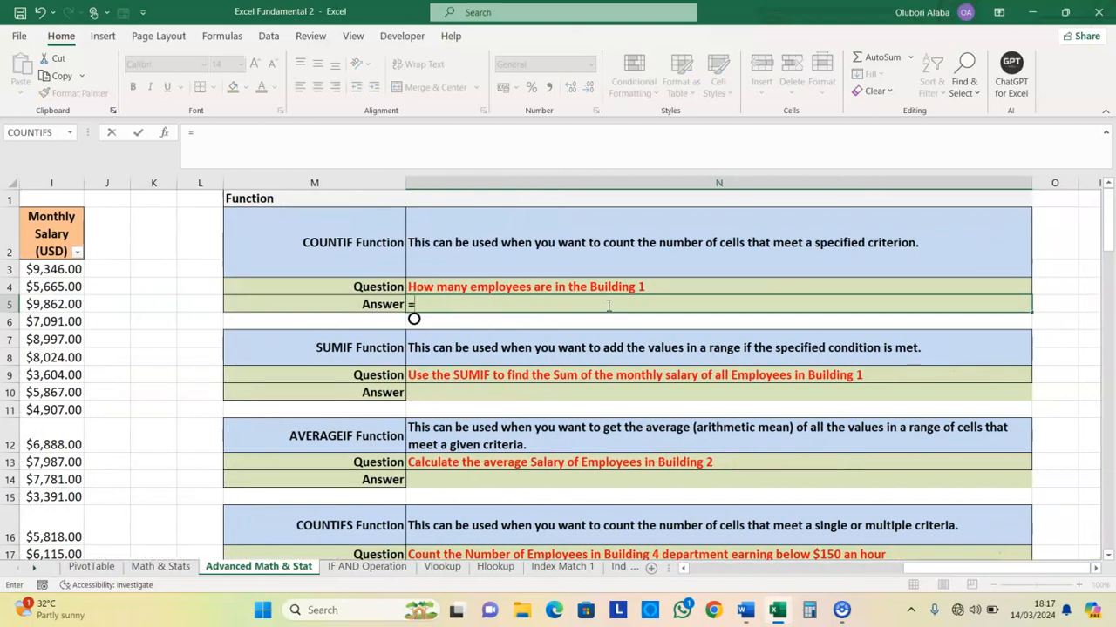
{"action": "type", "text": "coun"}
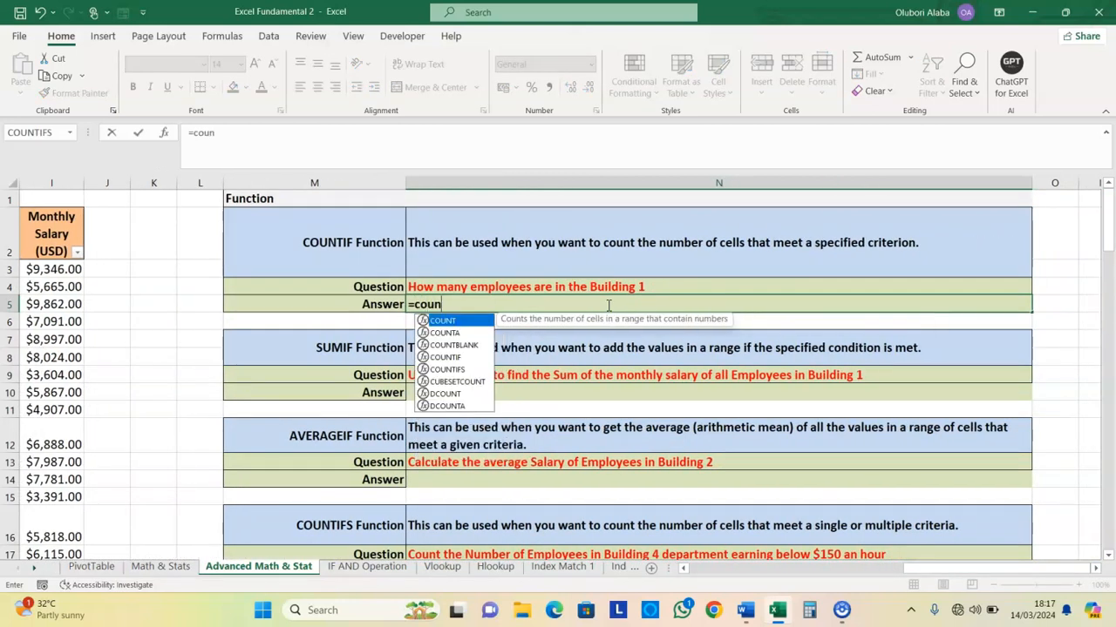
{"action": "type", "text": "tif"}
{"action": "key", "text": "Tab"}
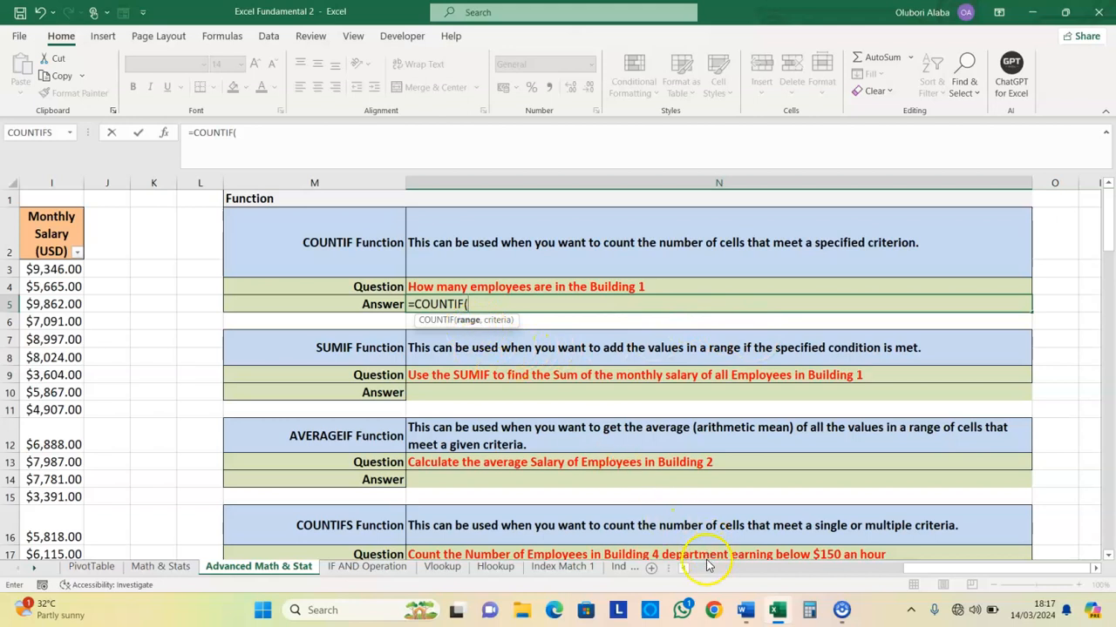
{"action": "left_click_drag", "start_coordinate": [684, 572], "coordinate": [684, 571]}
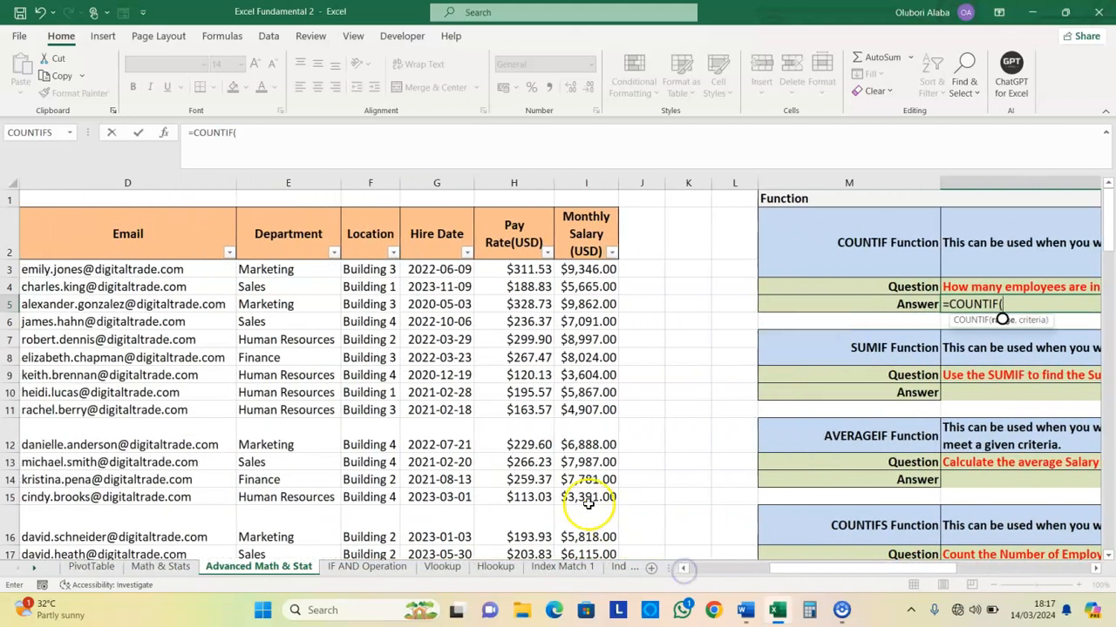
{"action": "left_click", "coordinate": [373, 237]}
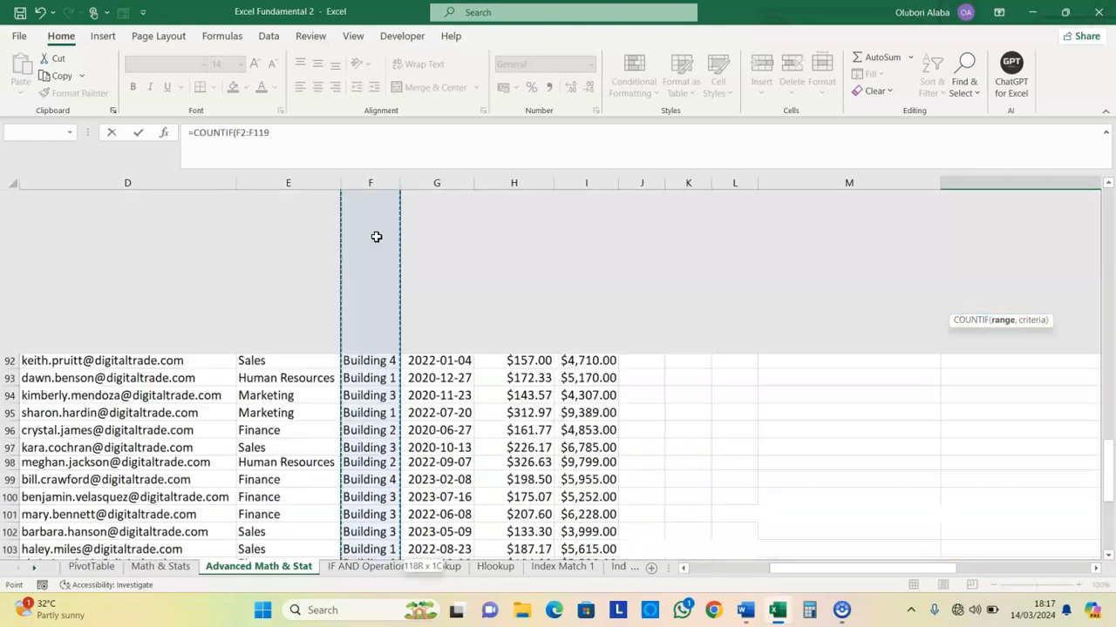
{"action": "key", "text": "ctrl+shift+Down"}
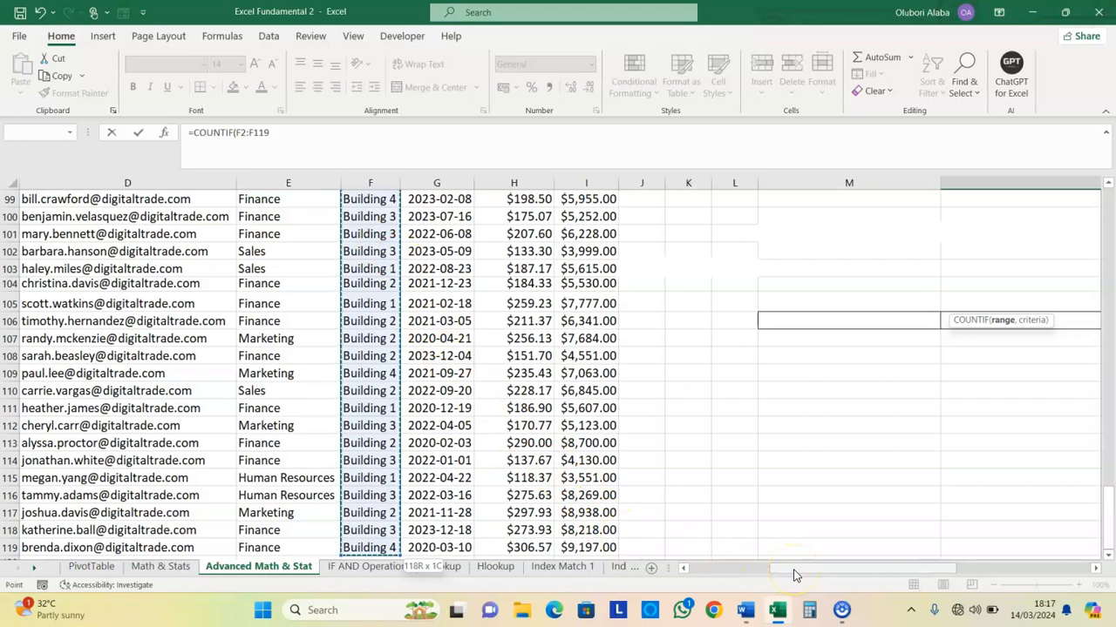
Complete the COUNTIF formula in N5 with the criterion "Building 1" and enter it
{"action": "left_click", "coordinate": [318, 136]}
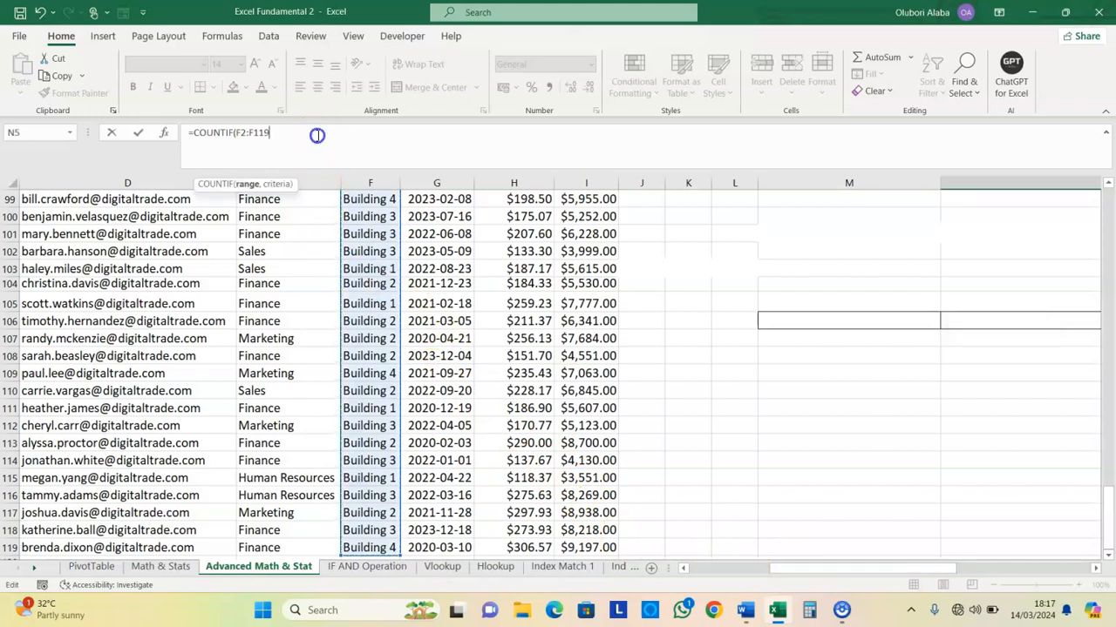
{"action": "type", "text": ",\"Building 1"}
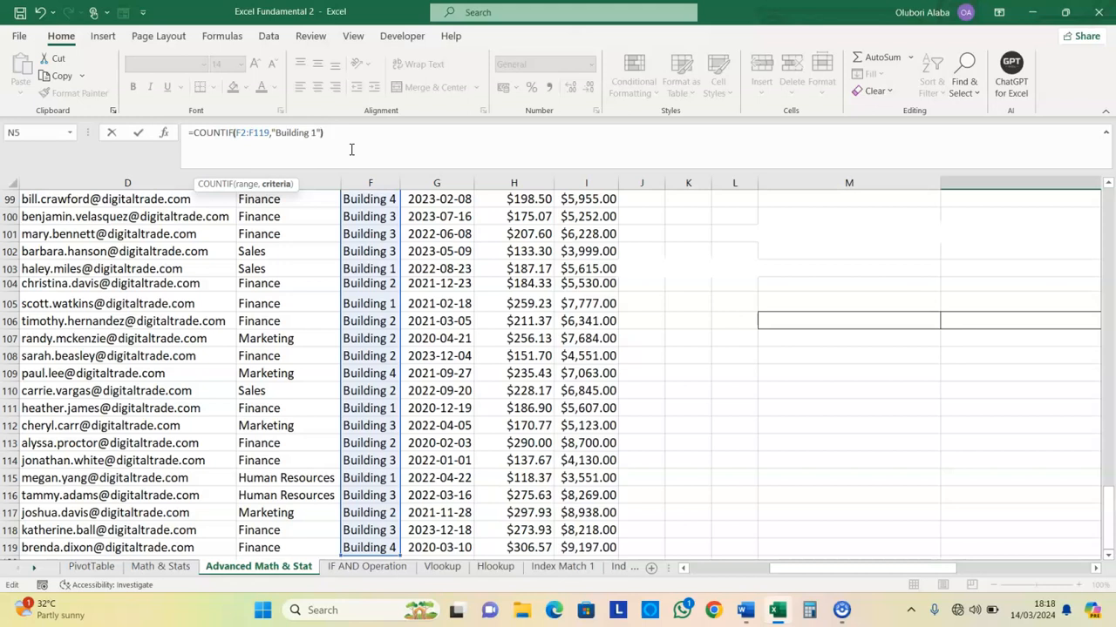
{"action": "key", "text": "Return"}
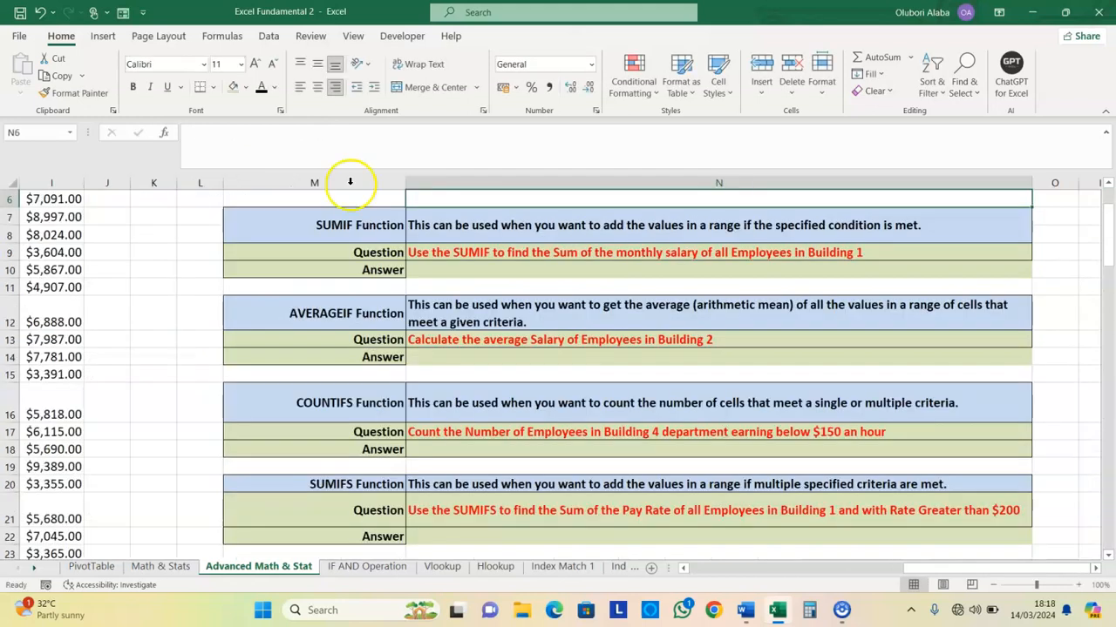
{"action": "scroll", "coordinate": [654, 243], "scroll_direction": "up", "scroll_amount": 2}
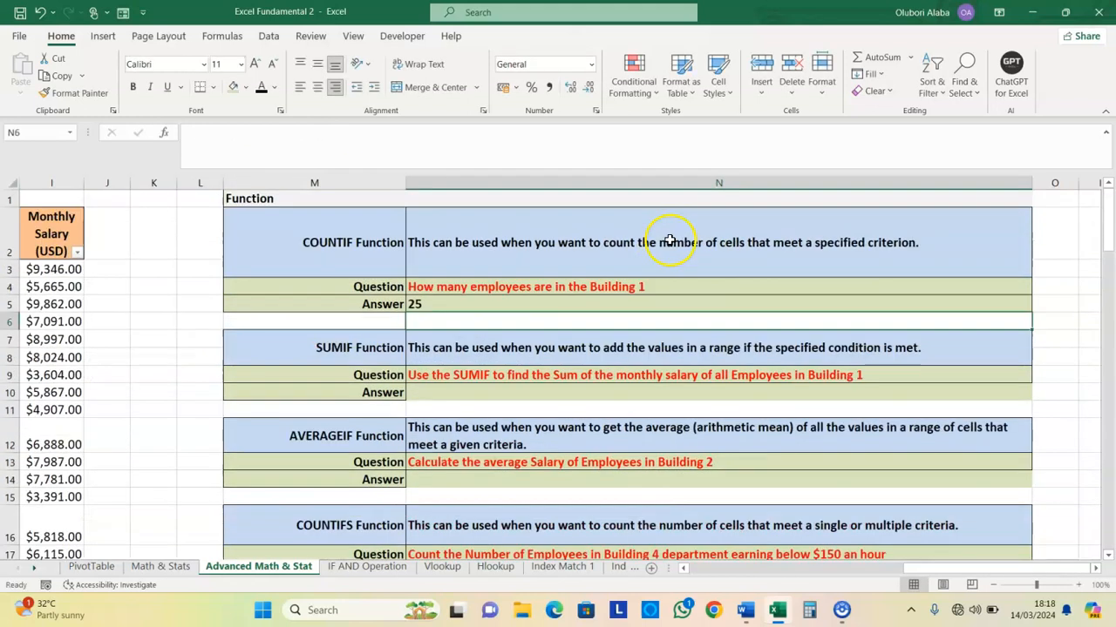
Replace the "Building 1" text criterion in N5's COUNTIF formula with a reference to cell F4, and enter it
{"action": "left_click", "coordinate": [443, 305]}
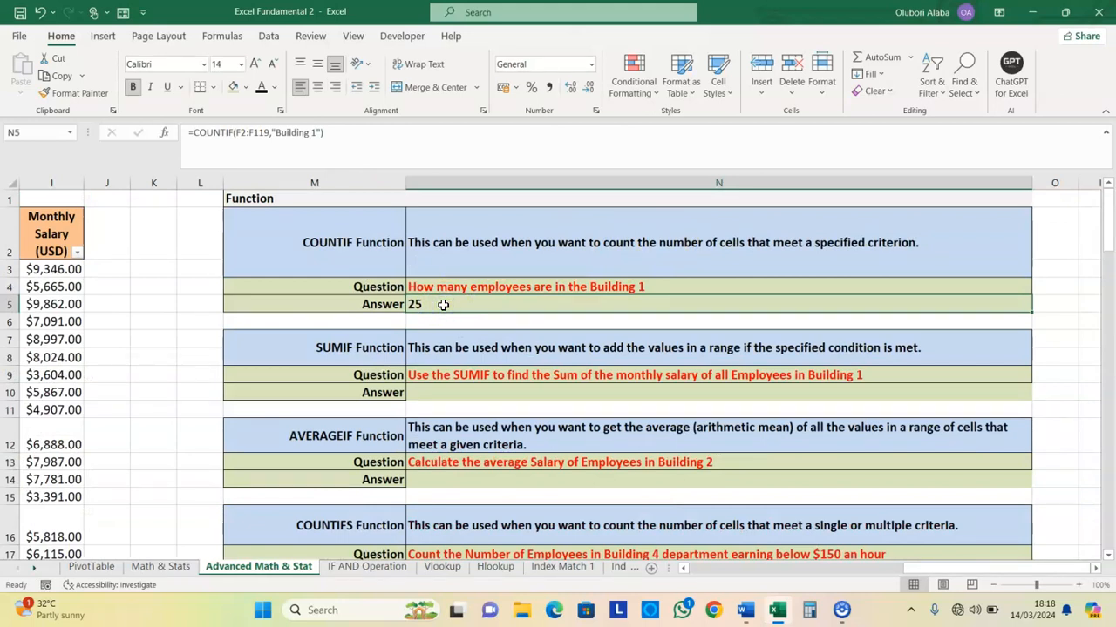
{"action": "left_click", "coordinate": [419, 305]}
{"action": "left_click", "coordinate": [684, 569]}
{"action": "left_click", "coordinate": [684, 569]}
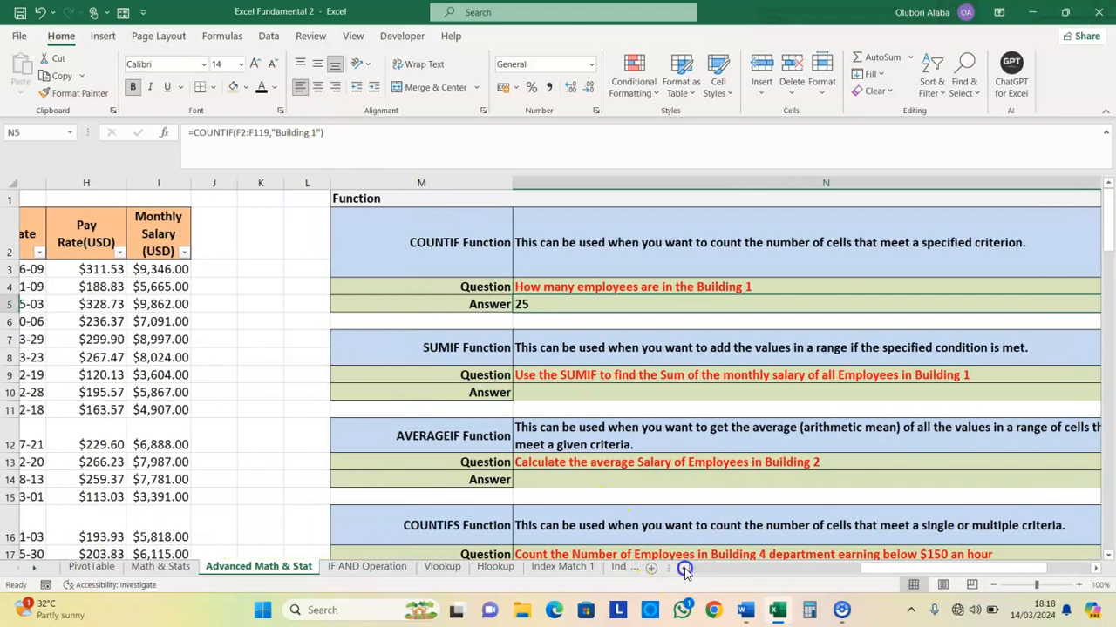
{"action": "left_click", "coordinate": [312, 132]}
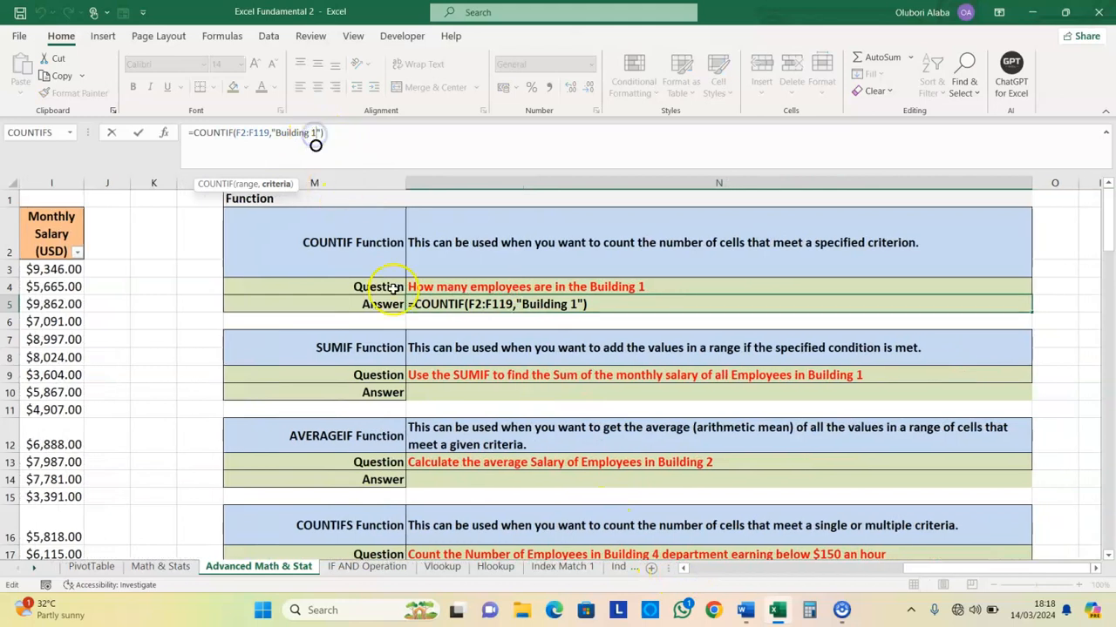
{"action": "left_click", "coordinate": [684, 569]}
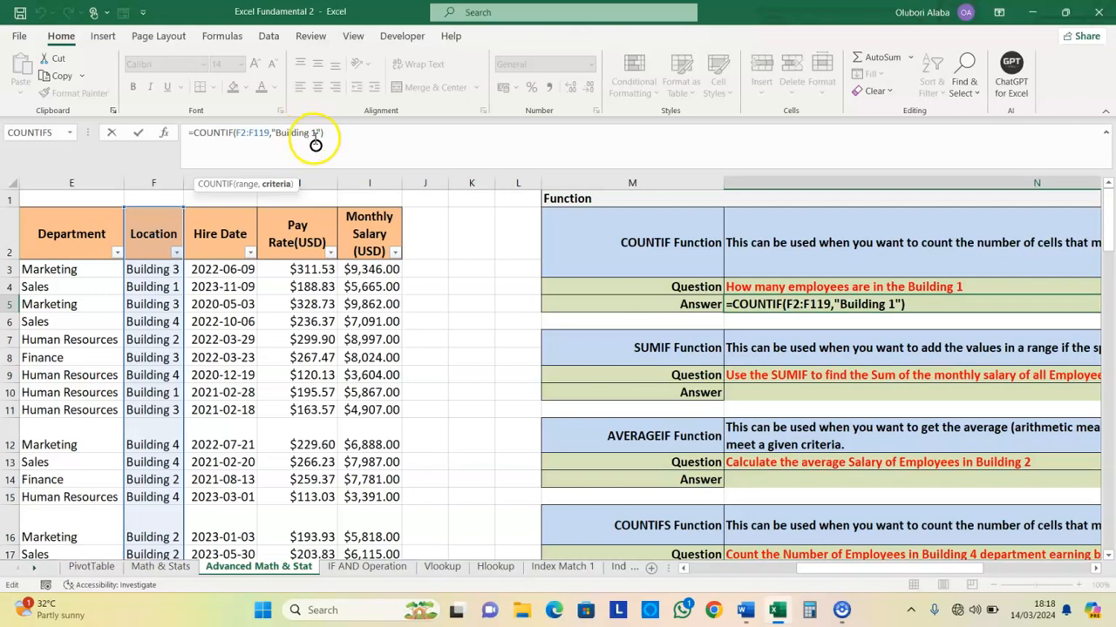
{"action": "left_click", "coordinate": [319, 132]}
{"action": "key", "text": "BackSpace"}
{"action": "key", "text": "BackSpace"}
{"action": "key", "text": "BackSpace"}
{"action": "key", "text": "BackSpace"}
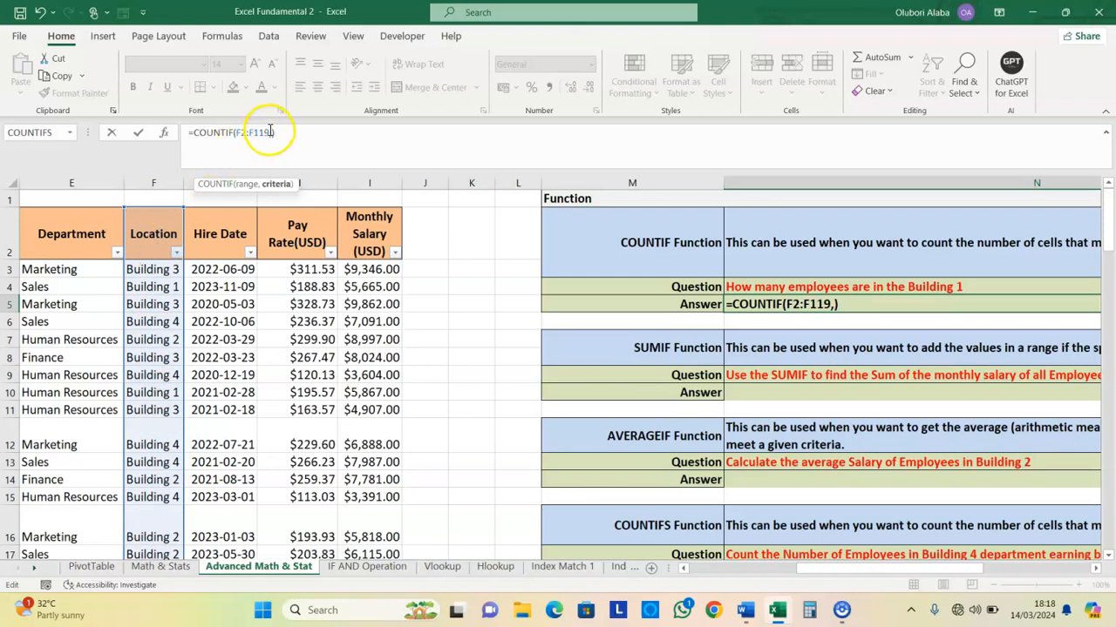
{"action": "left_click", "coordinate": [155, 289]}
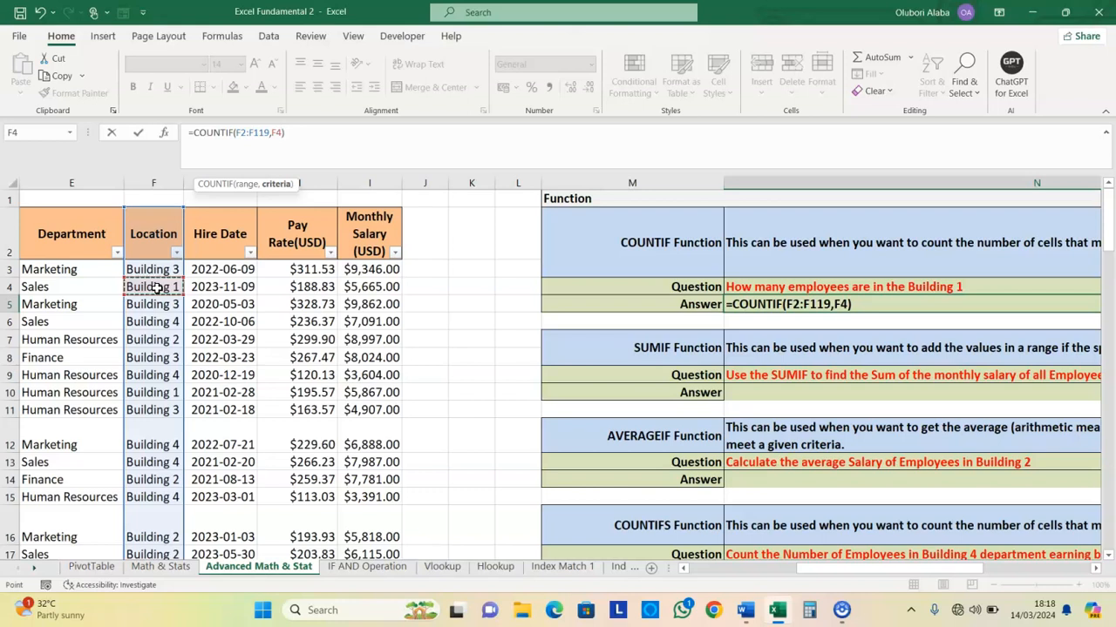
{"action": "key", "text": "Return"}
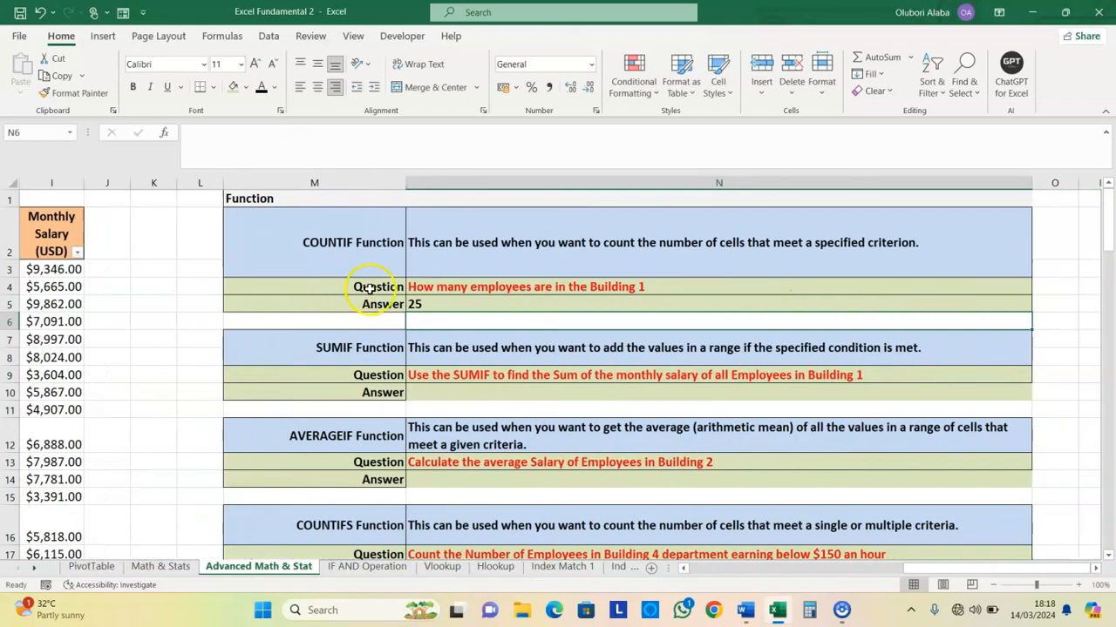
{"action": "left_click", "coordinate": [412, 304]}
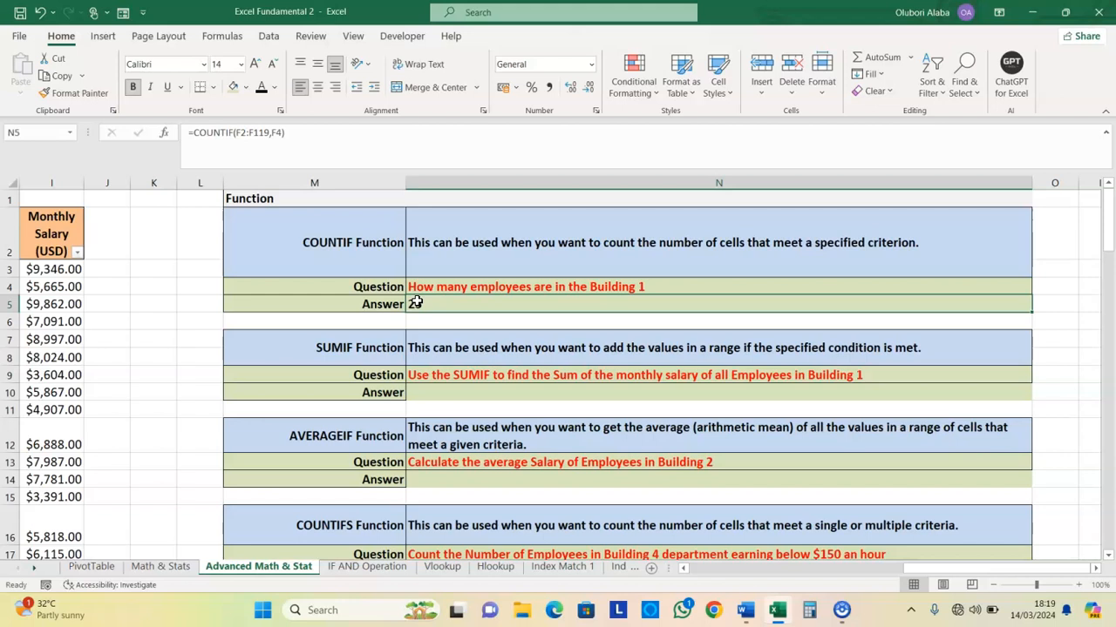
Begin a SUMIF formula in answer cell N10, using the Location column range F2:F119 as the criteria range
{"action": "scroll", "coordinate": [458, 320], "scroll_direction": "down", "scroll_amount": 1}
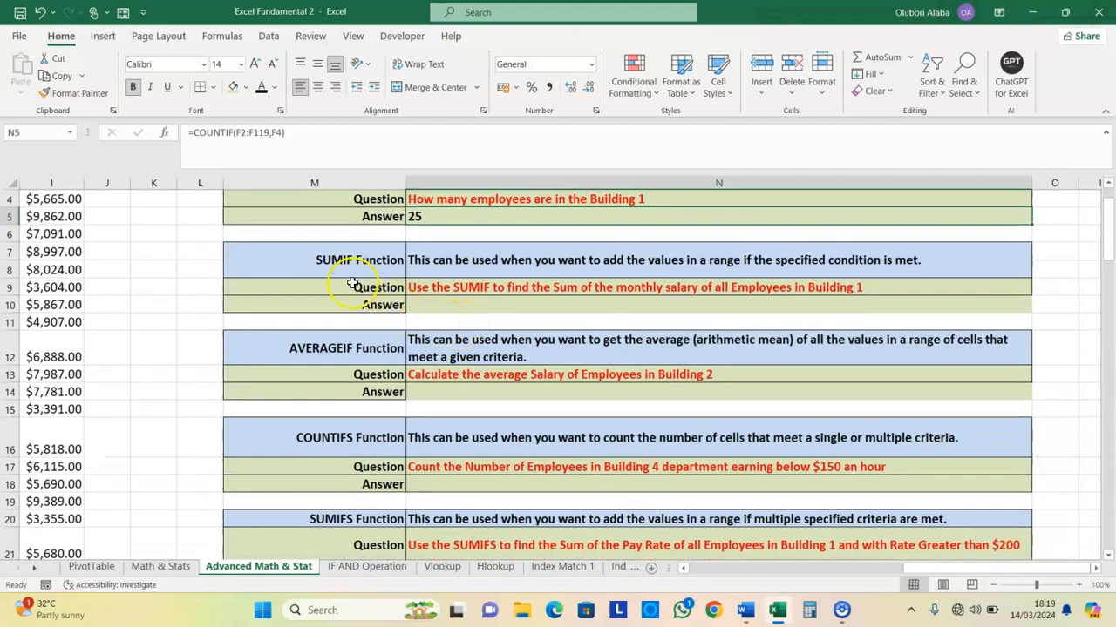
{"action": "left_click", "coordinate": [324, 261]}
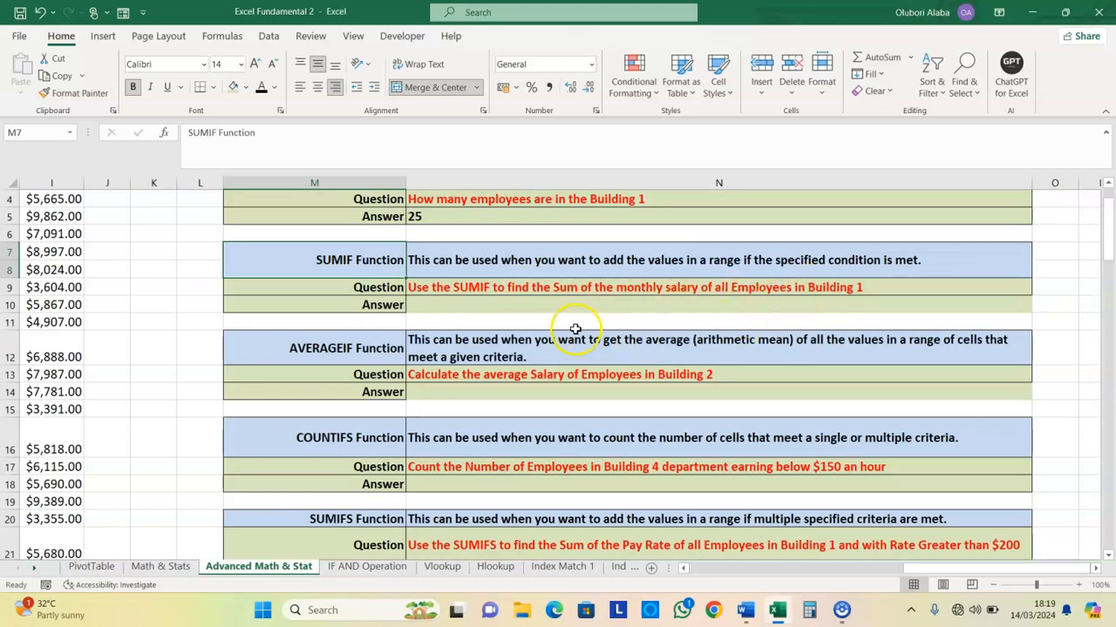
{"action": "left_click", "coordinate": [514, 309]}
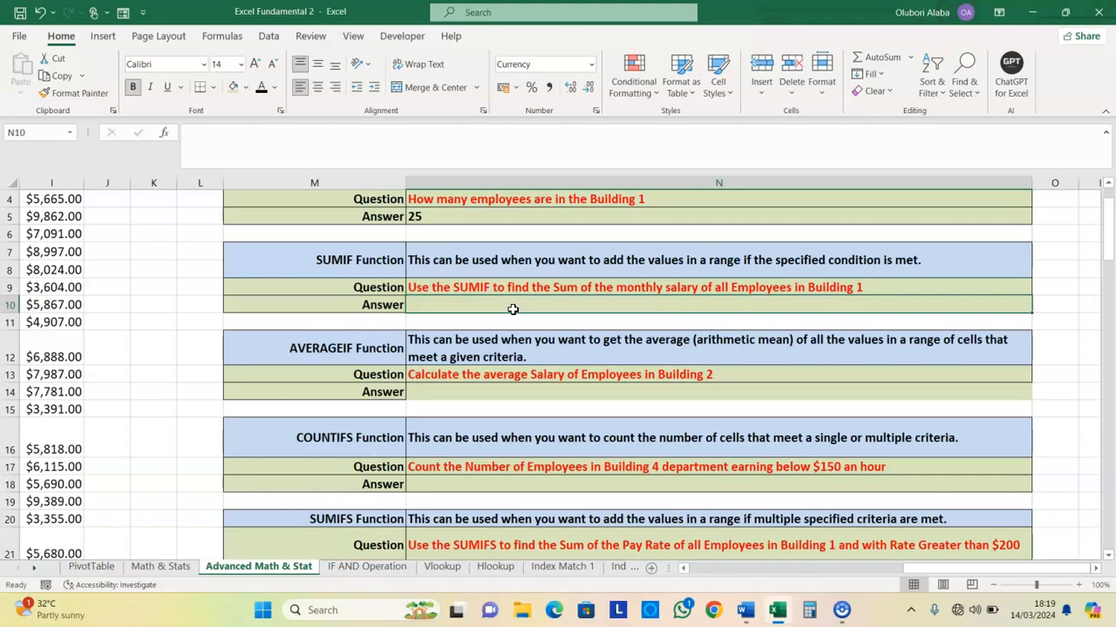
{"action": "type", "text": "="}
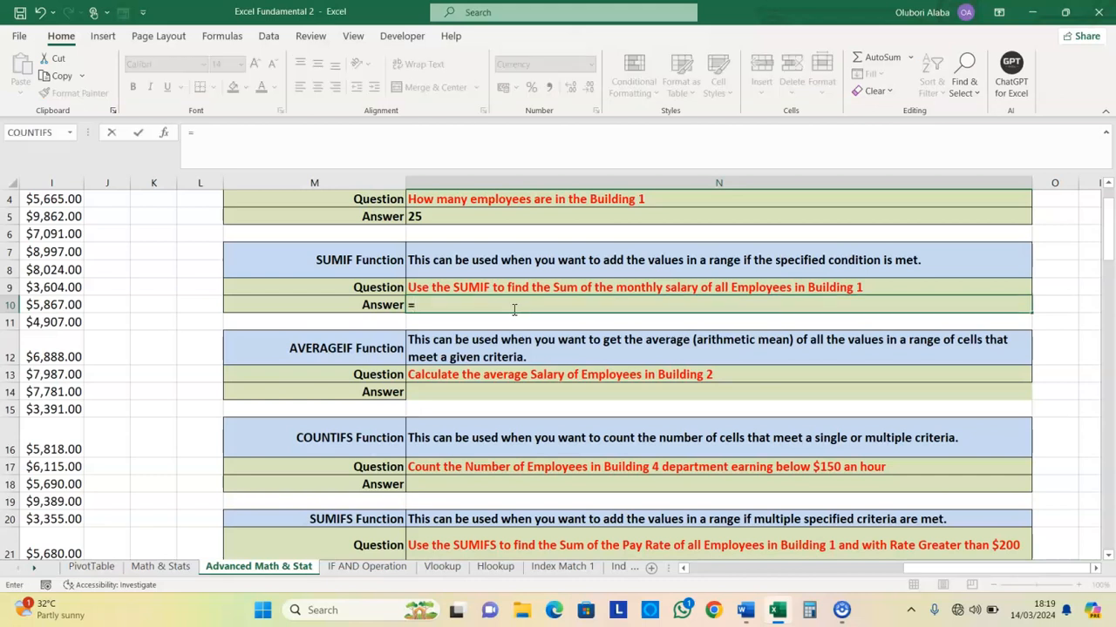
{"action": "type", "text": "sumif"}
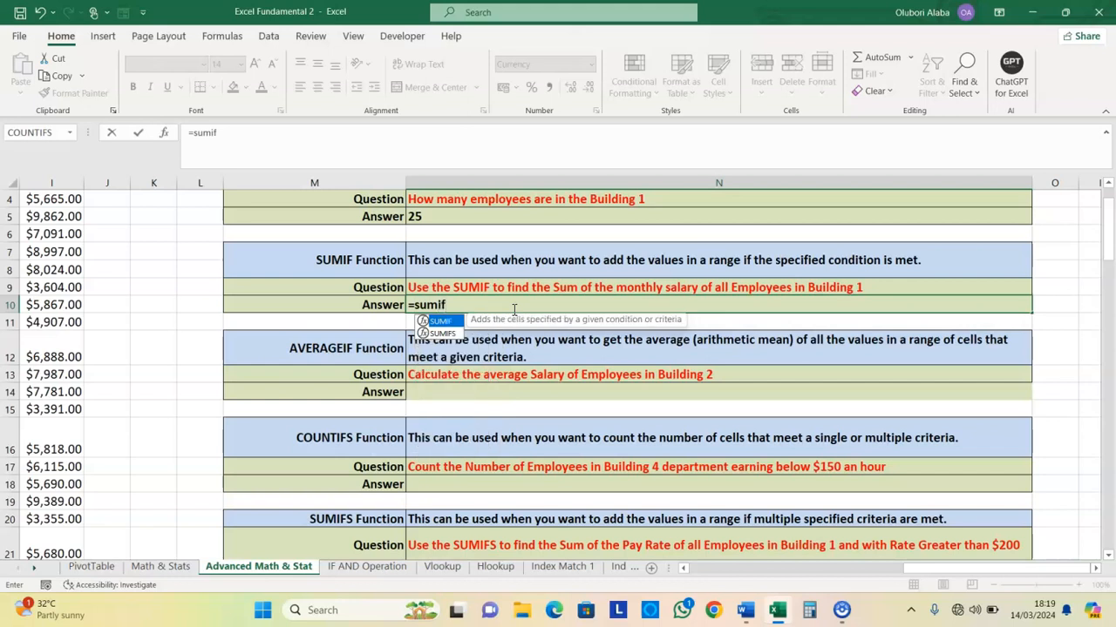
{"action": "key", "text": "Tab"}
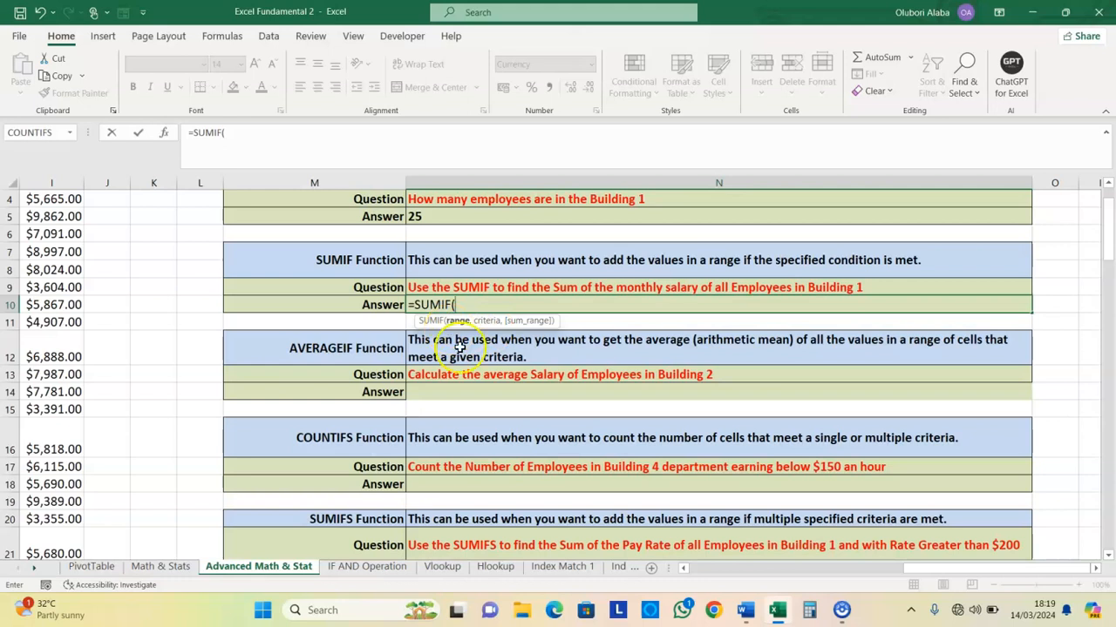
{"action": "left_click", "coordinate": [685, 568]}
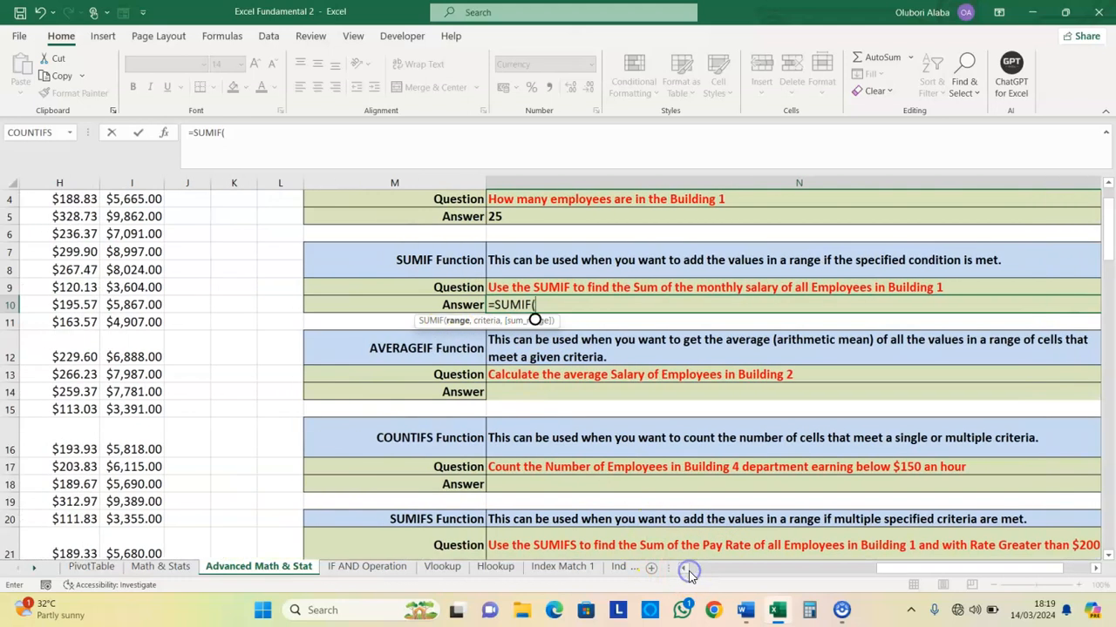
{"action": "left_click", "coordinate": [685, 568]}
{"action": "left_click", "coordinate": [685, 568]}
{"action": "scroll", "coordinate": [303, 393], "scroll_direction": "up", "scroll_amount": 1}
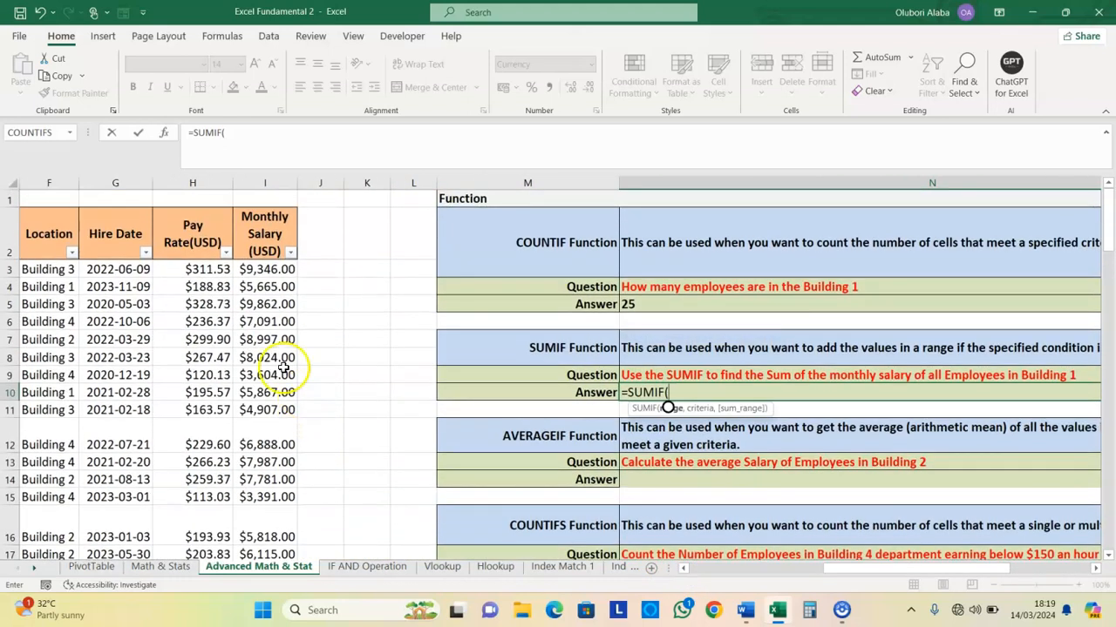
{"action": "left_click", "coordinate": [42, 229]}
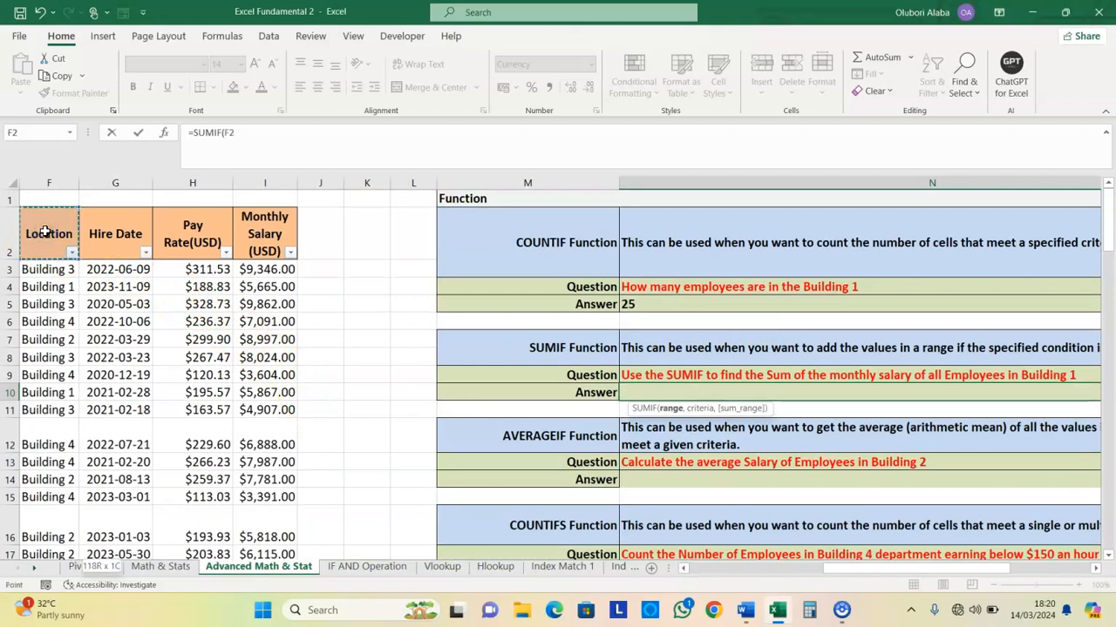
{"action": "key", "text": "ctrl+shift+Down"}
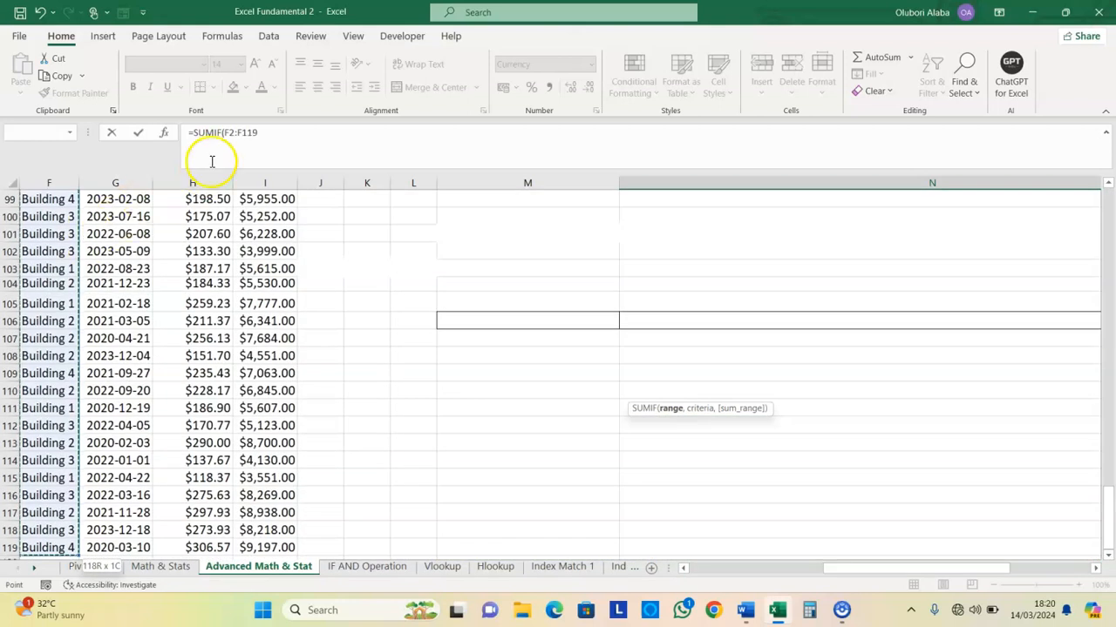
Add the Building 1 cell F105 as the criterion of the SUMIF formula
{"action": "left_click", "coordinate": [273, 137]}
{"action": "type", "text": ","}
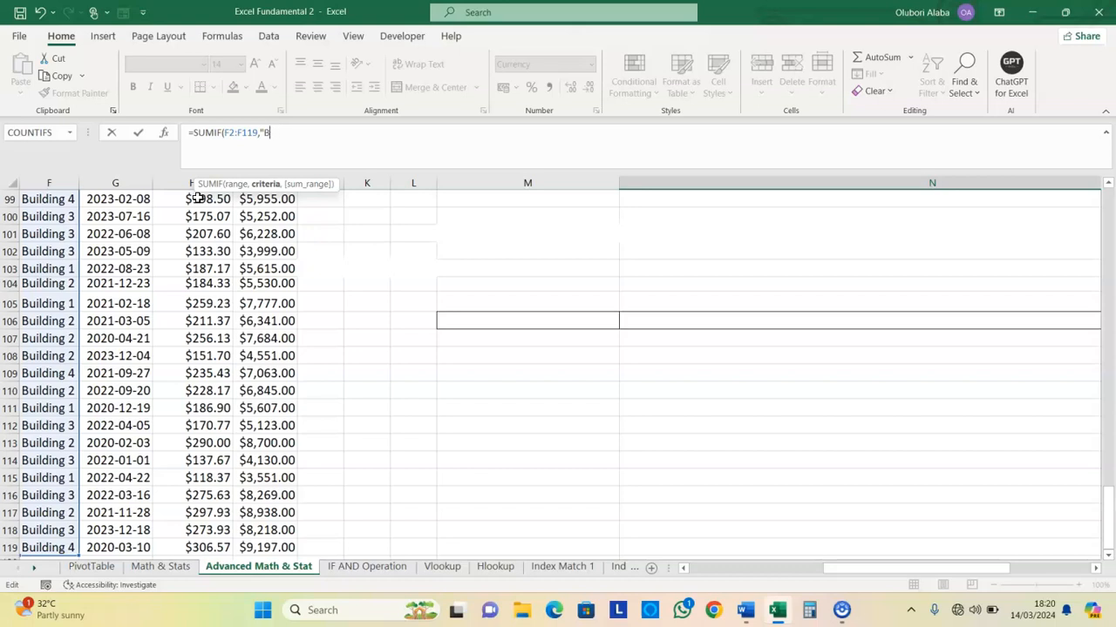
{"action": "left_click", "coordinate": [153, 178]}
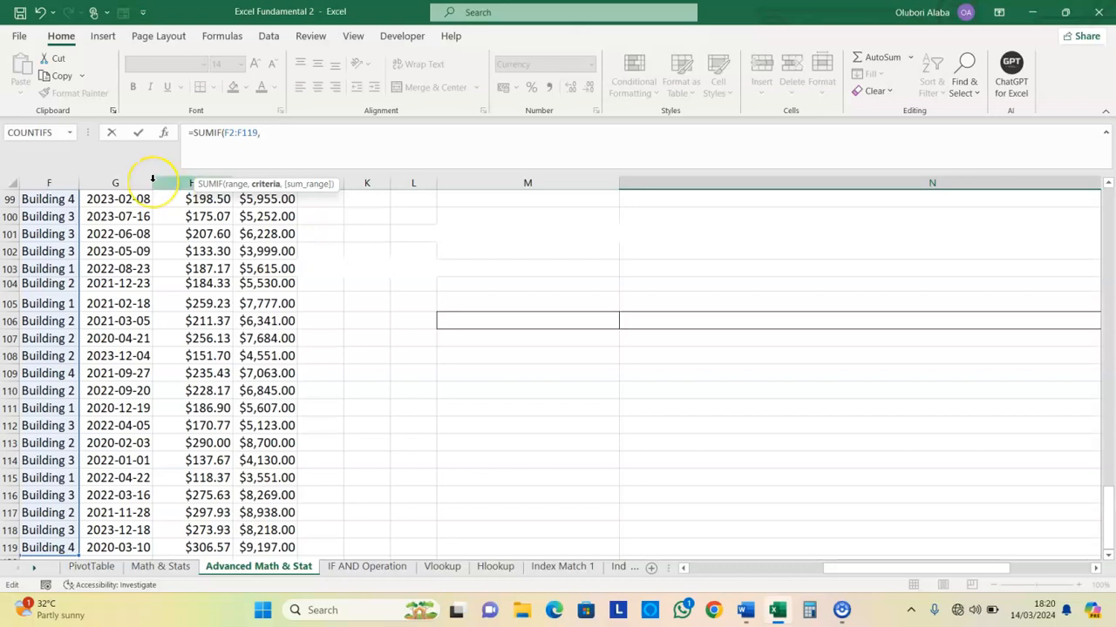
{"action": "left_click", "coordinate": [42, 304]}
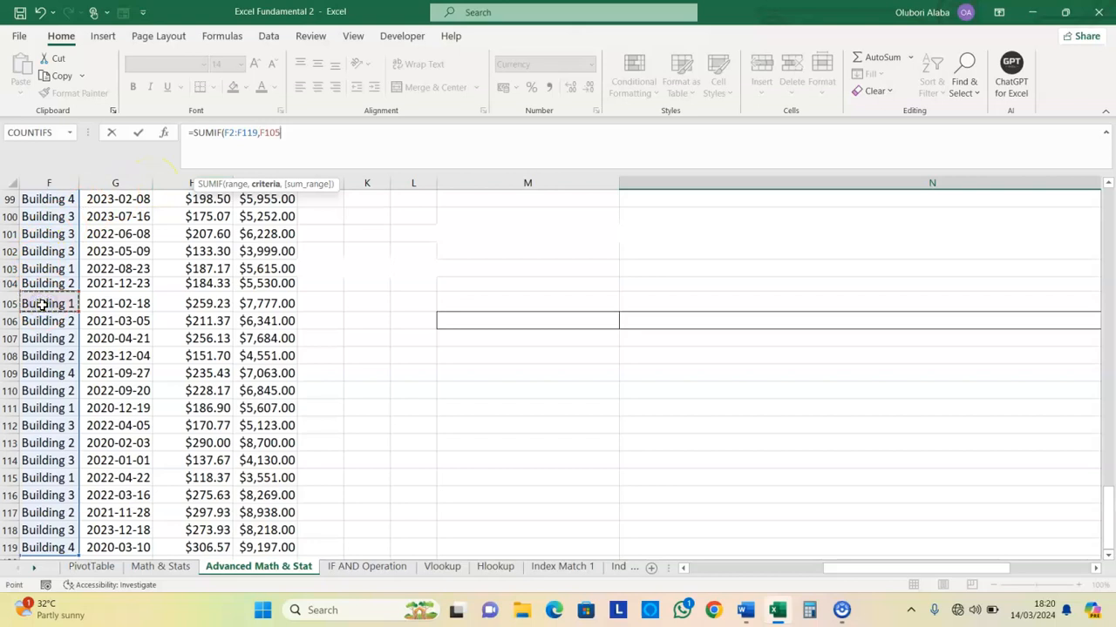
{"action": "type", "text": ","}
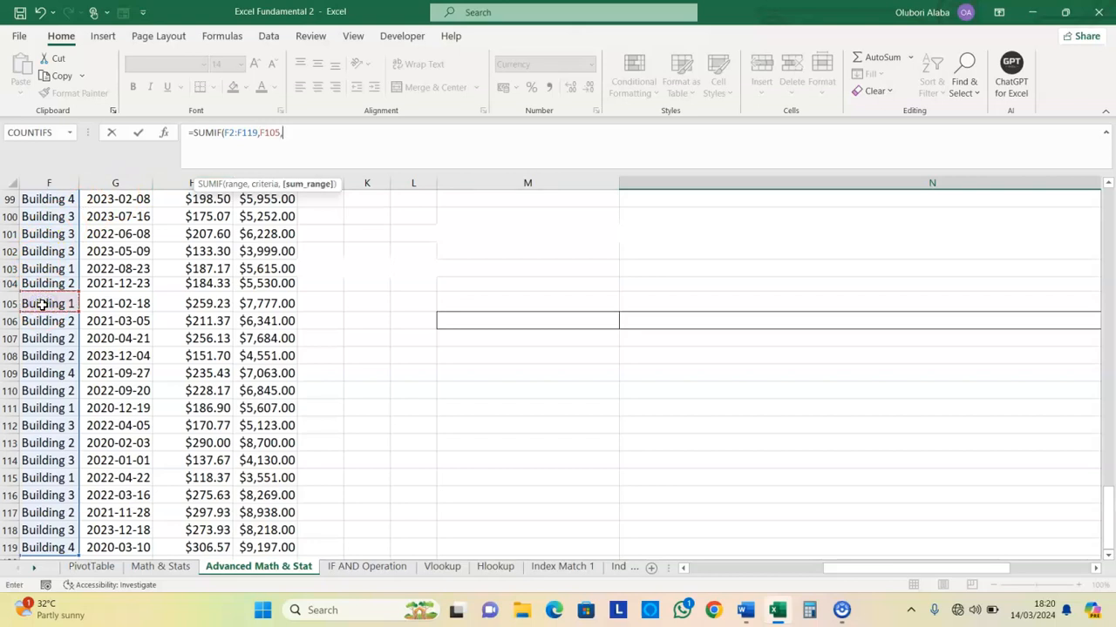
Complete the SUMIF formula with the Monthly Salary range I2:I119, enter it, and check the answer in N10
{"action": "left_click", "coordinate": [295, 188]}
{"action": "left_click_drag", "start_coordinate": [1107, 510], "coordinate": [1087, 174]}
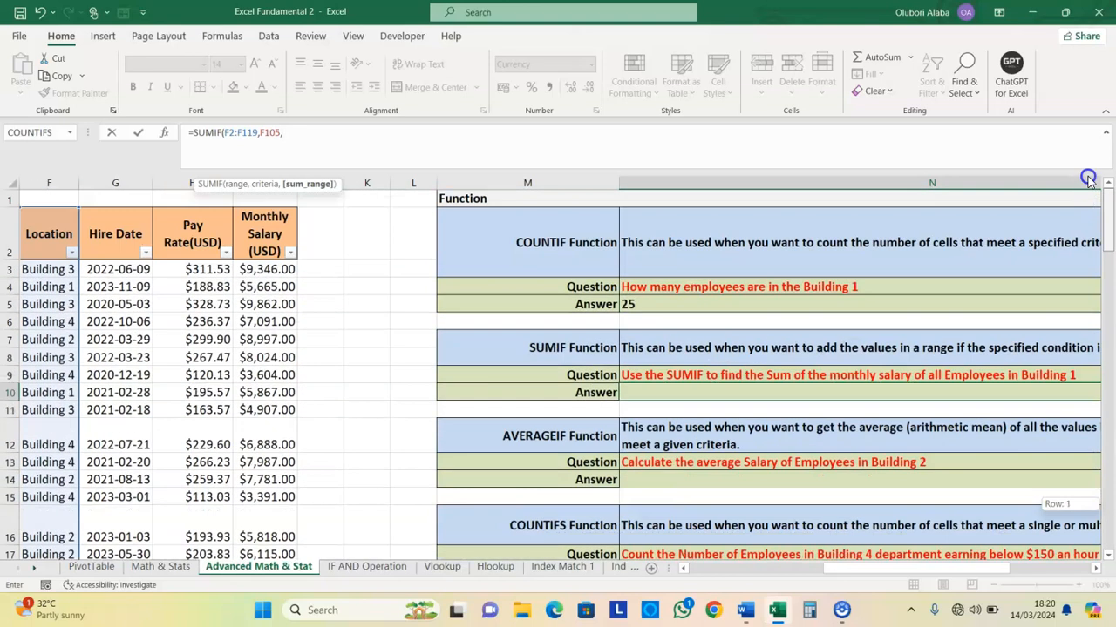
{"action": "left_click", "coordinate": [262, 232]}
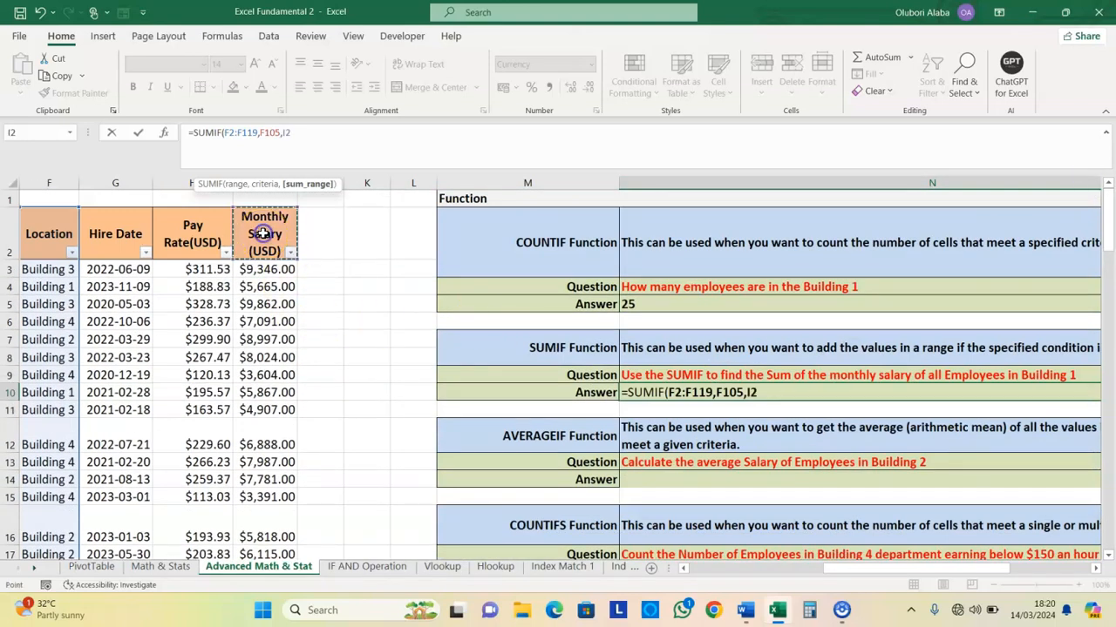
{"action": "key", "text": "ctrl+shift+Down"}
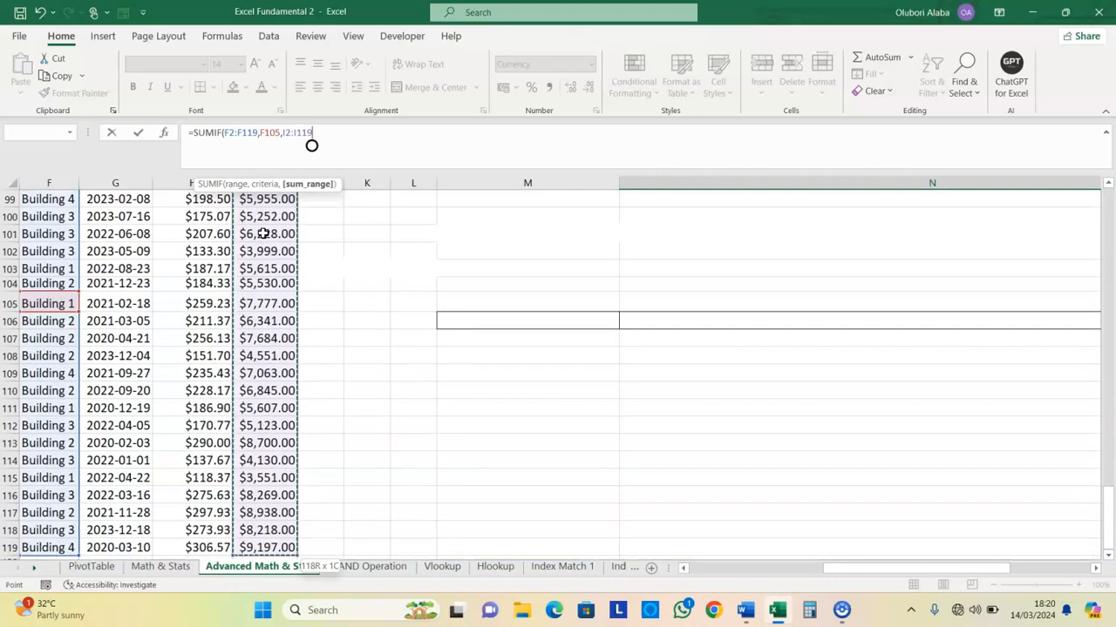
{"action": "key", "text": "Return"}
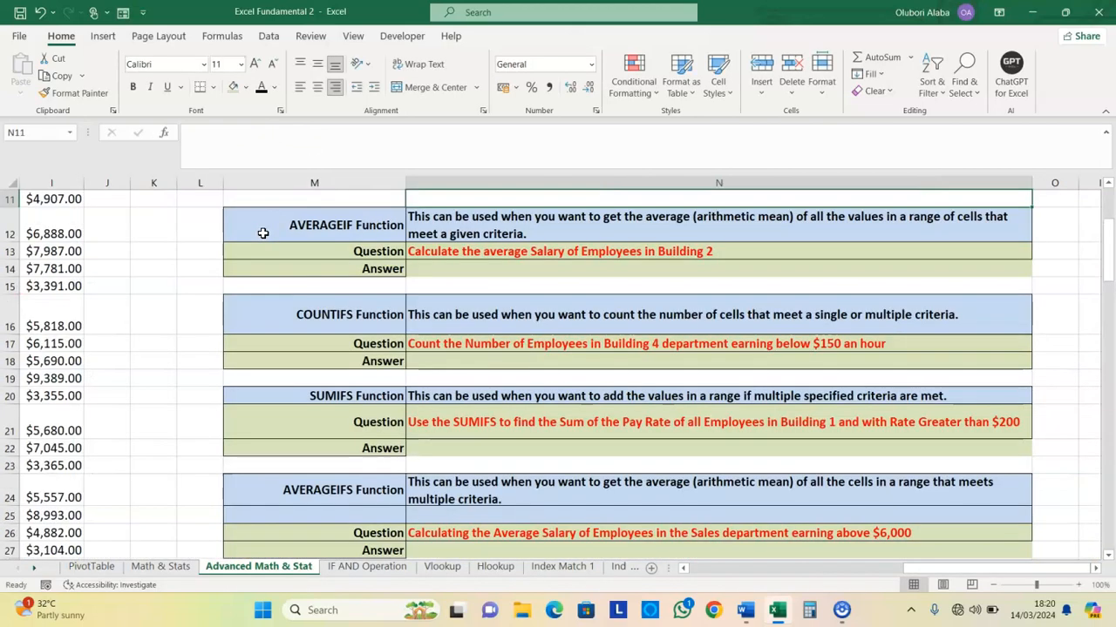
{"action": "left_click", "coordinate": [491, 313]}
{"action": "scroll", "coordinate": [462, 298], "scroll_direction": "up", "scroll_amount": 4}
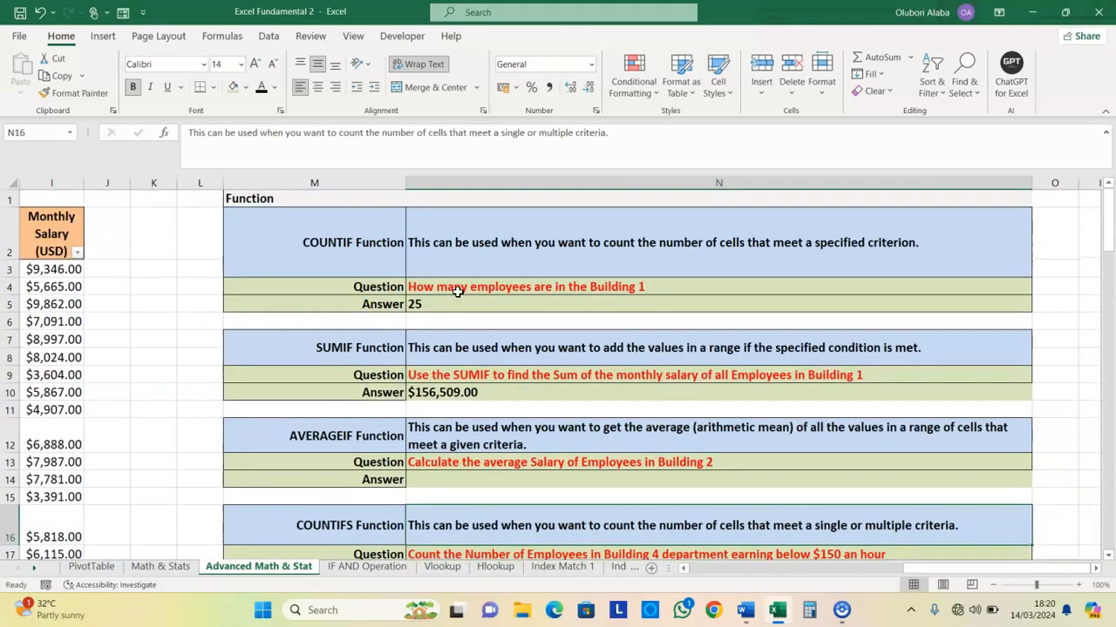
{"action": "left_click", "coordinate": [447, 394]}
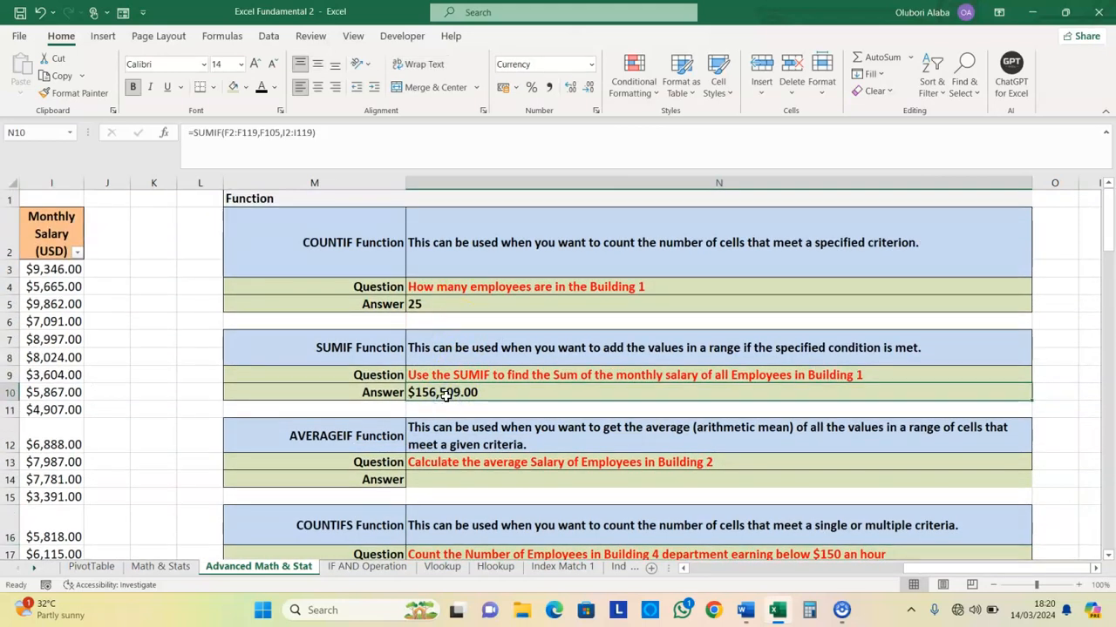
{"action": "left_click", "coordinate": [454, 373]}
Filter the staff table's Location column to show only Building 1
{"action": "scroll", "coordinate": [454, 373], "scroll_direction": "down", "scroll_amount": 1}
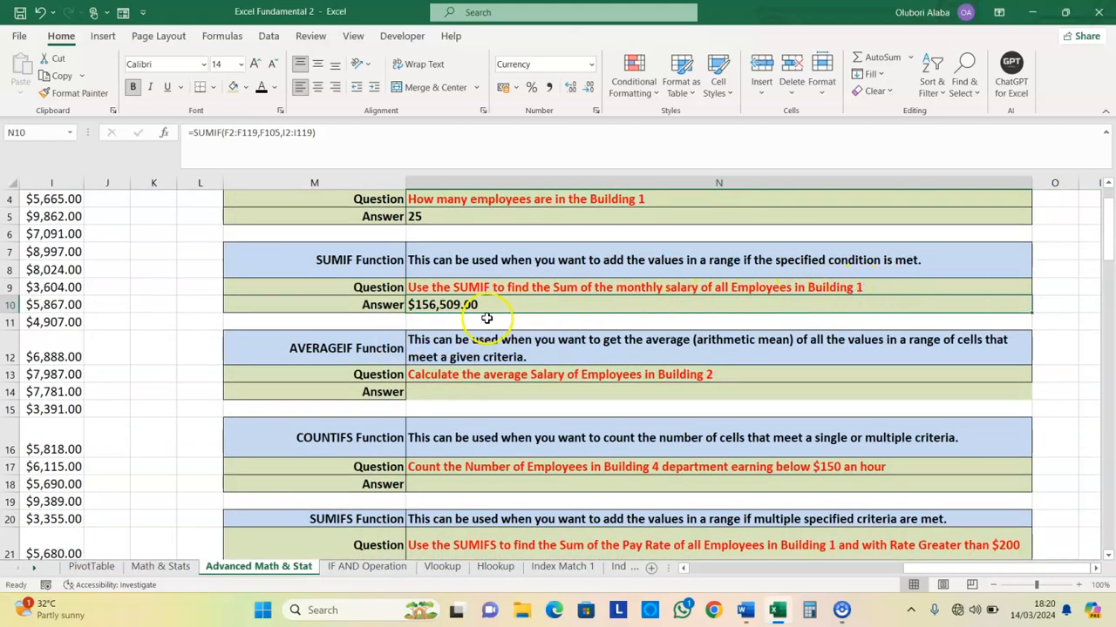
{"action": "scroll", "coordinate": [682, 568], "scroll_direction": "left", "scroll_amount": 3}
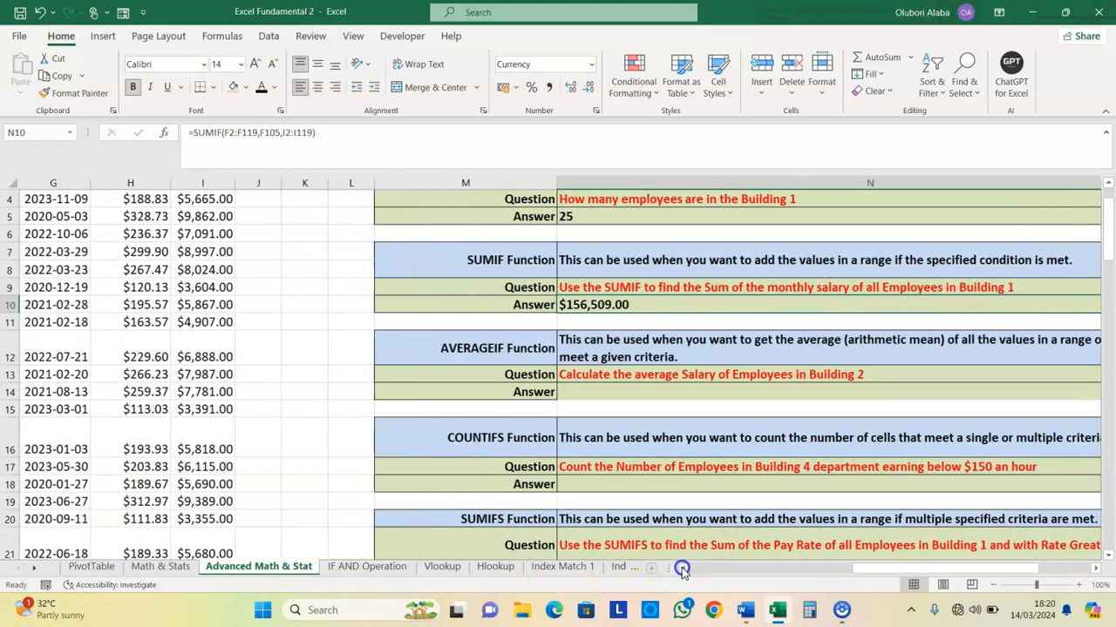
{"action": "scroll", "coordinate": [528, 466], "scroll_direction": "up", "scroll_amount": 1}
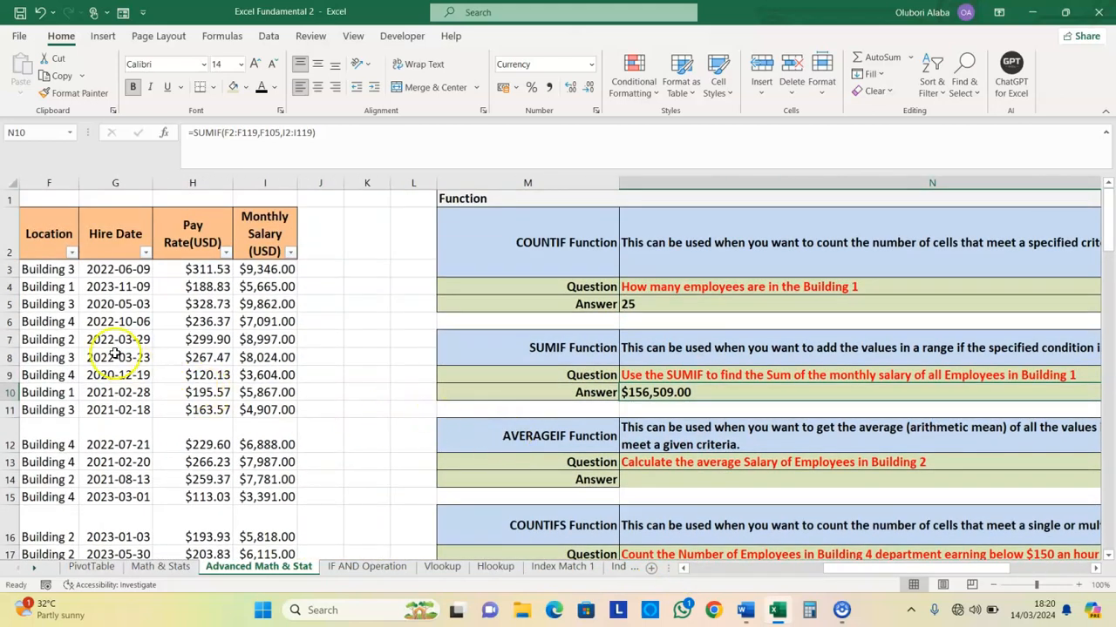
{"action": "left_click", "coordinate": [683, 567]}
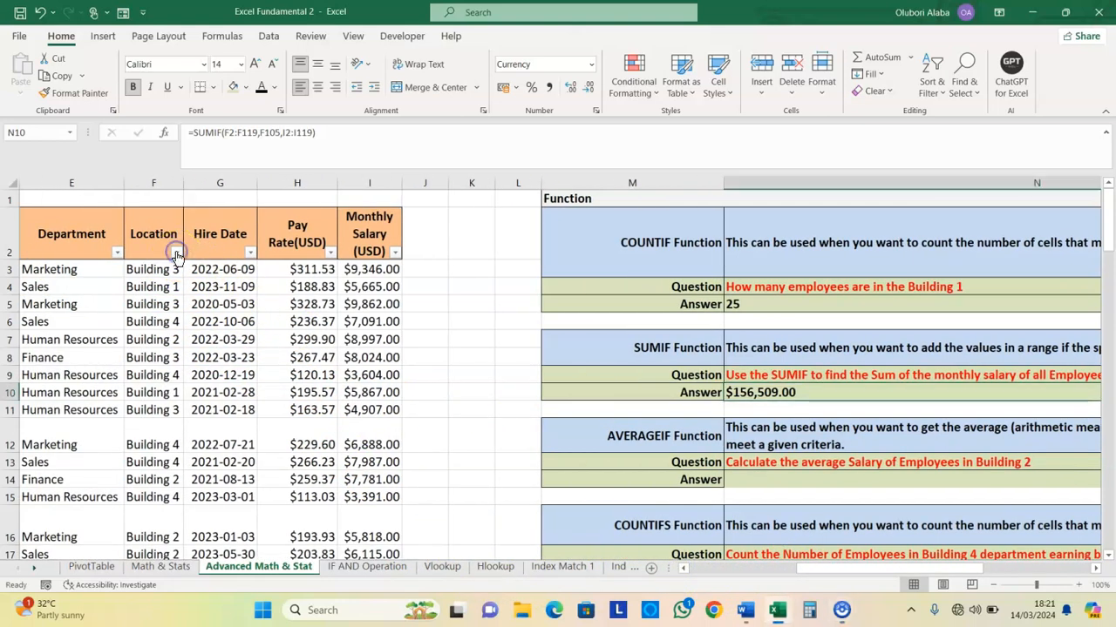
{"action": "left_click", "coordinate": [186, 286]}
{"action": "left_click", "coordinate": [170, 249]}
{"action": "left_click", "coordinate": [178, 256]}
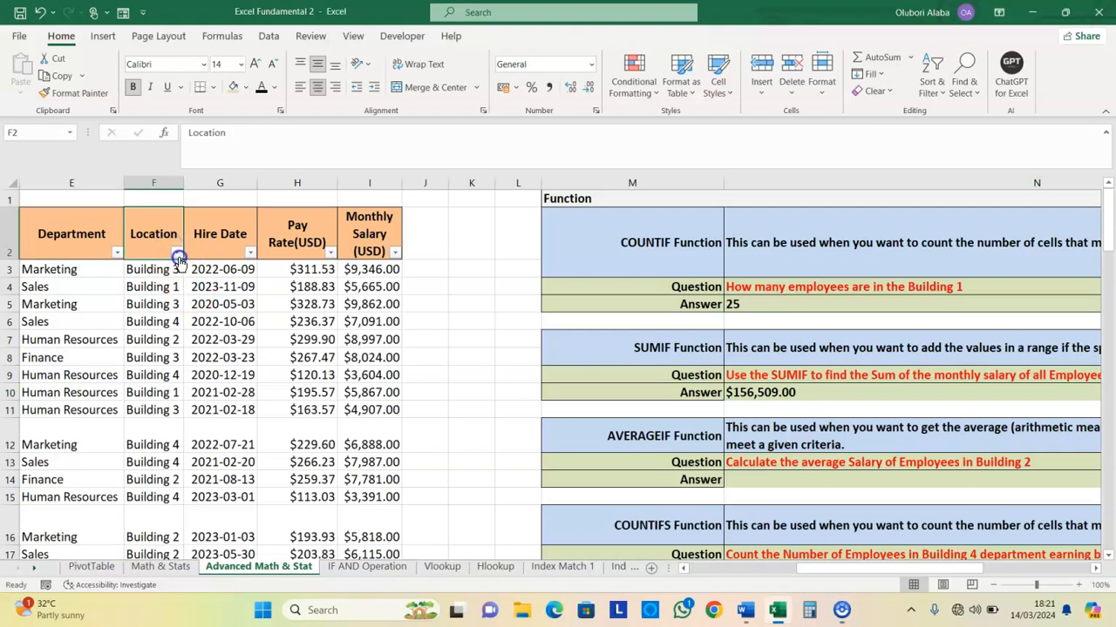
{"action": "left_click", "coordinate": [178, 255]}
{"action": "left_click", "coordinate": [179, 256]}
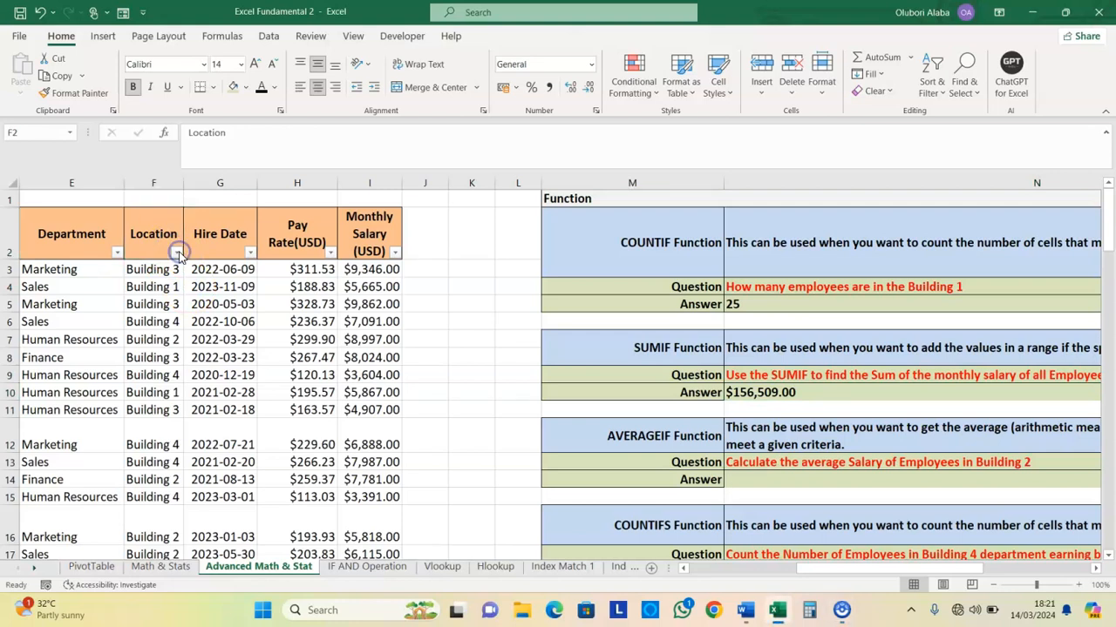
{"action": "left_click", "coordinate": [700, 568]}
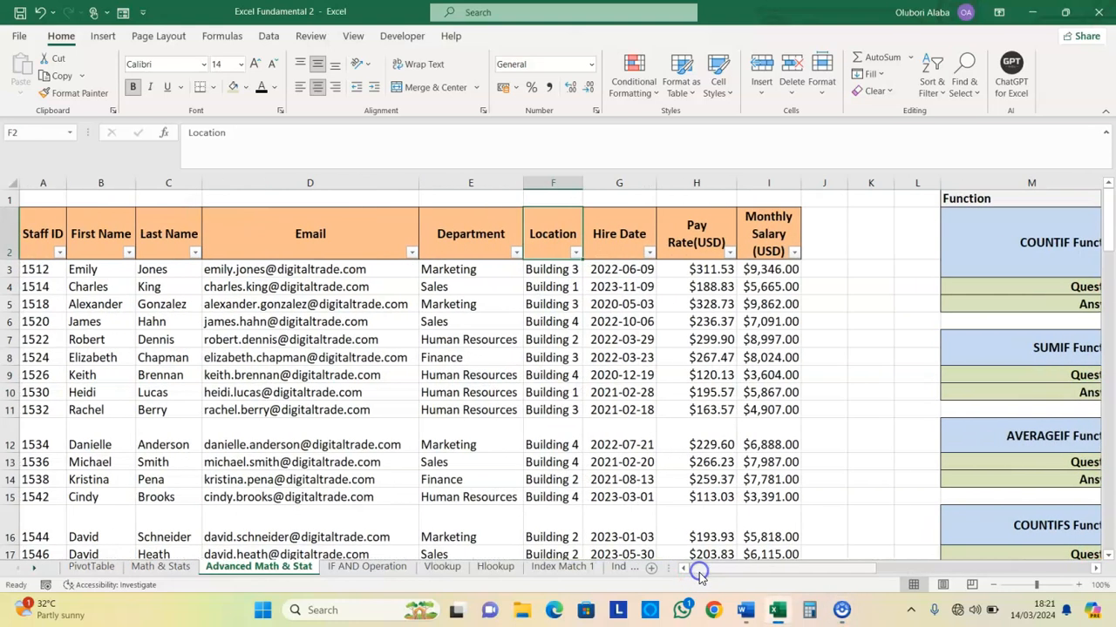
{"action": "left_click", "coordinate": [575, 251]}
{"action": "left_click", "coordinate": [428, 424]}
{"action": "left_click", "coordinate": [428, 437]}
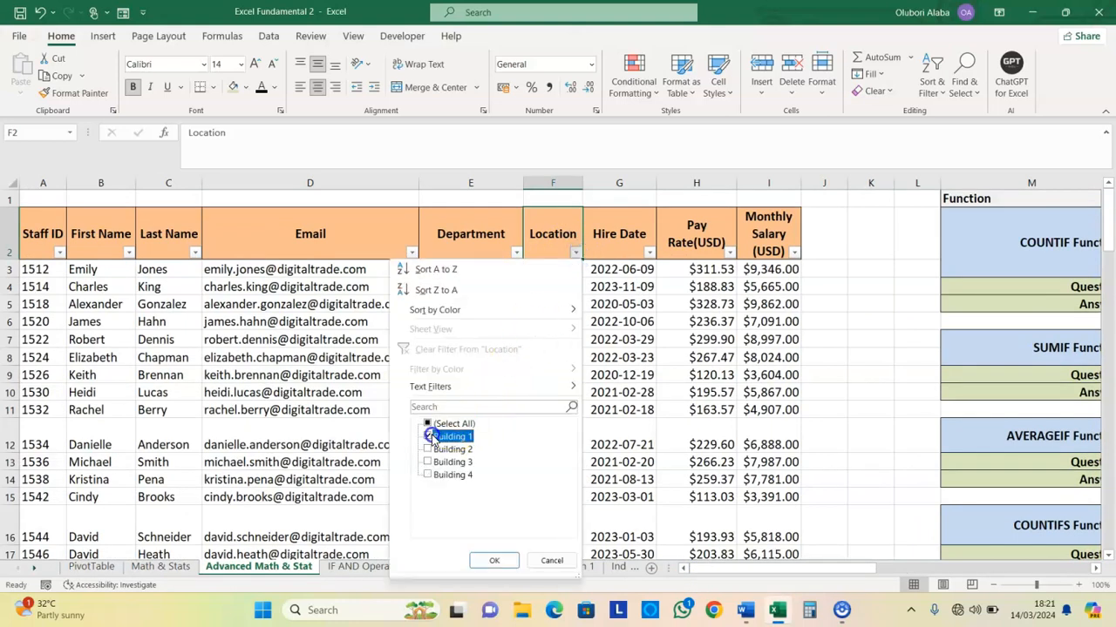
{"action": "left_click", "coordinate": [494, 561]}
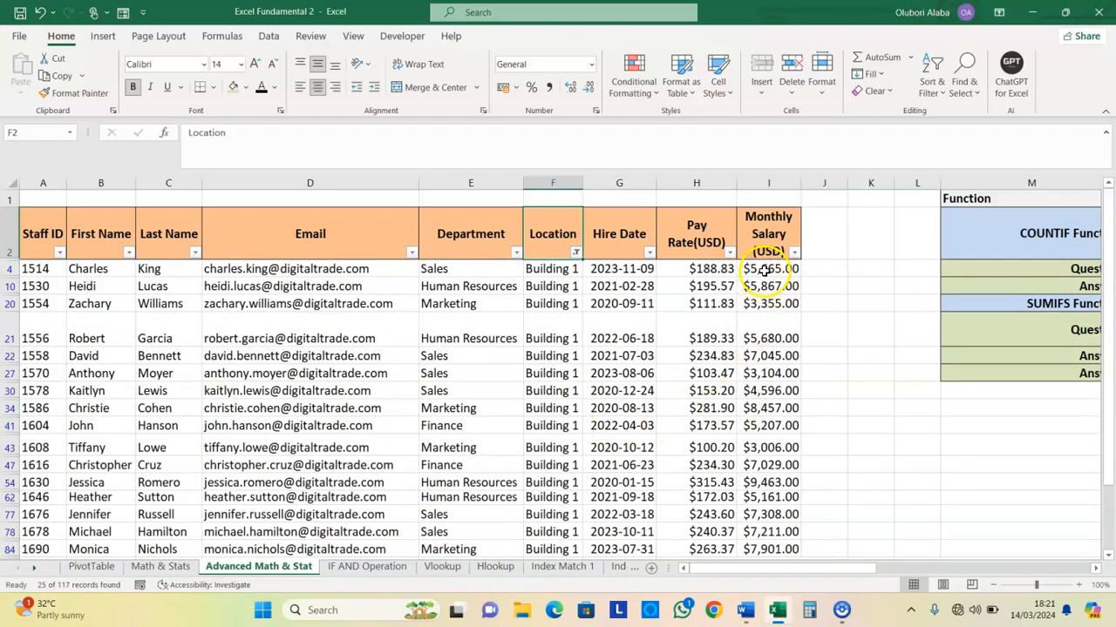
Select all filtered Monthly Salary values for Building 1 to check their sum
{"action": "left_click", "coordinate": [763, 270]}
{"action": "key", "text": "ctrl+shift+Down"}
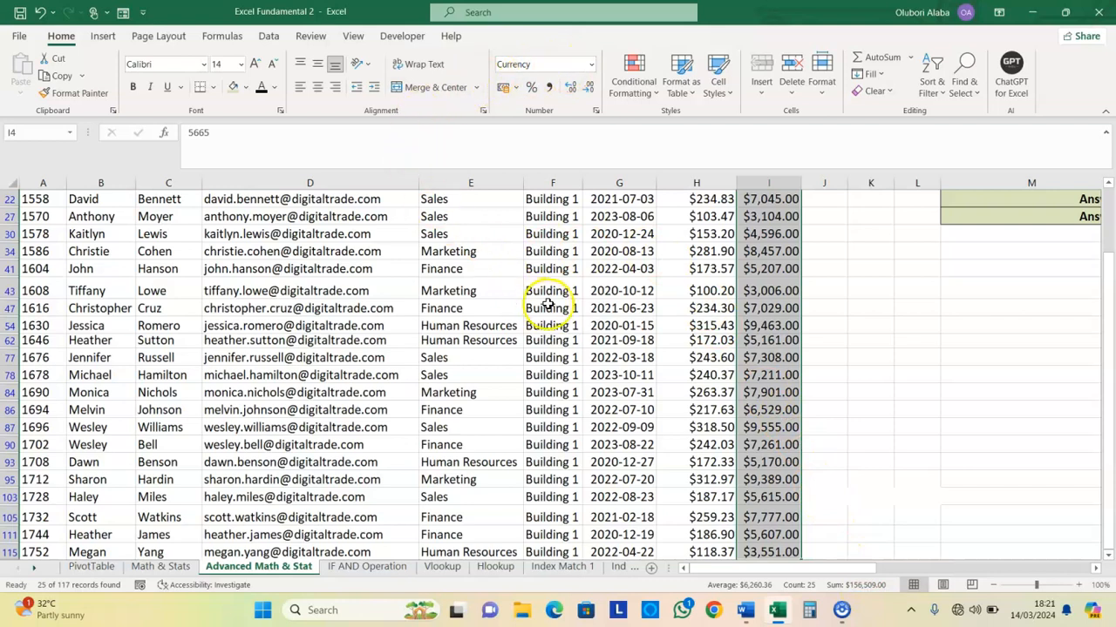
{"action": "scroll", "coordinate": [557, 288], "scroll_direction": "up", "scroll_amount": 2}
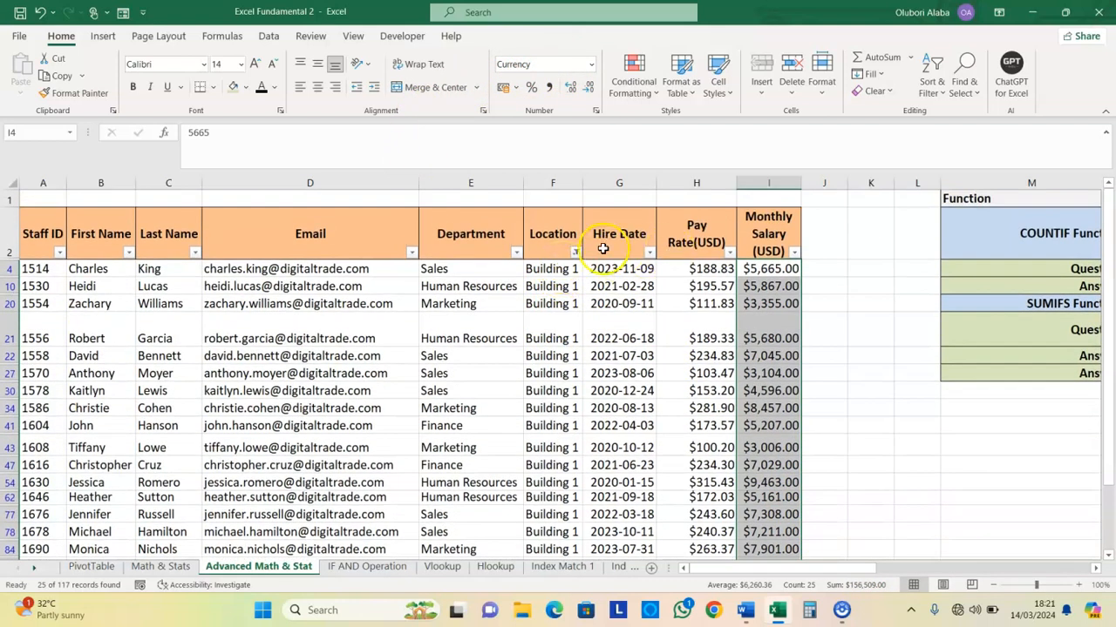
Clear the Location filter and select the SUMIF answer in N10 for comparison
{"action": "left_click", "coordinate": [553, 242]}
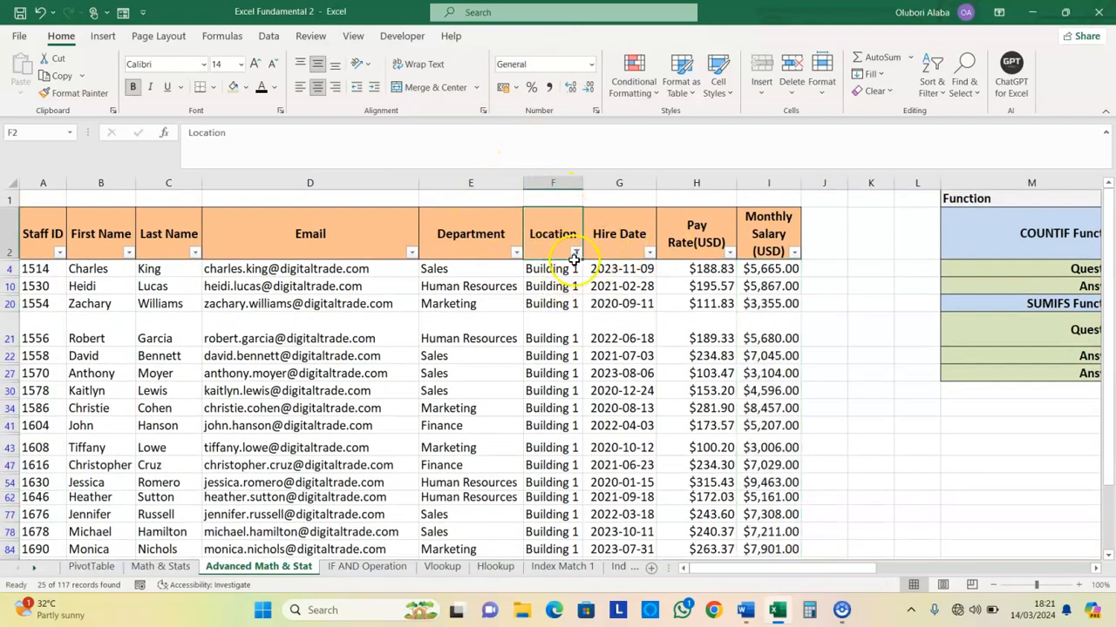
{"action": "left_click", "coordinate": [575, 253]}
{"action": "left_click", "coordinate": [510, 350]}
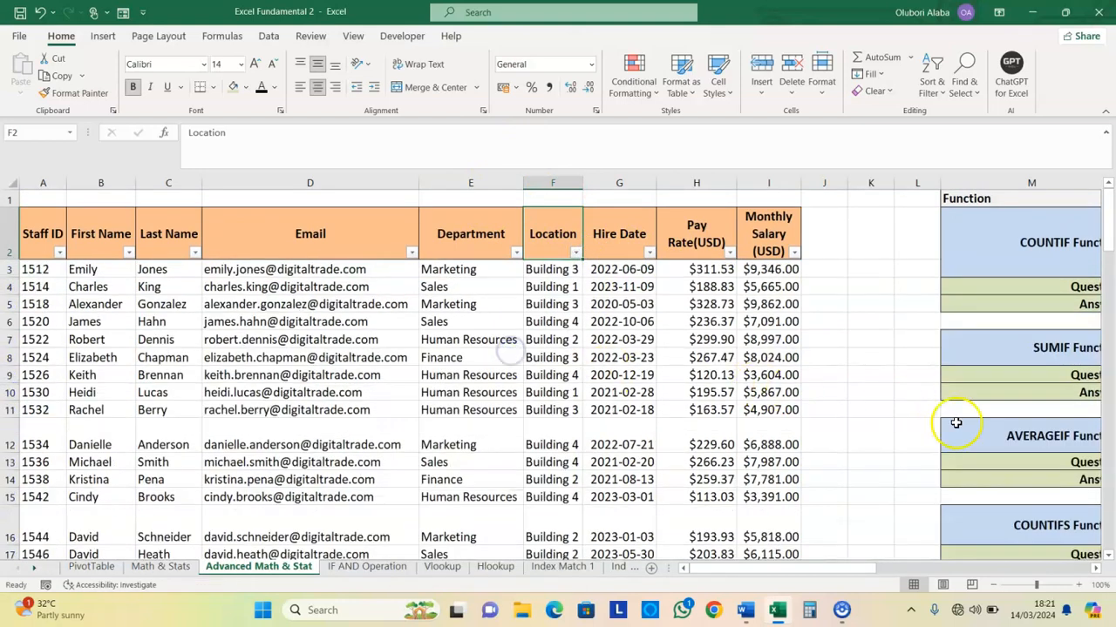
{"action": "left_click_drag", "start_coordinate": [856, 568], "coordinate": [1041, 543]}
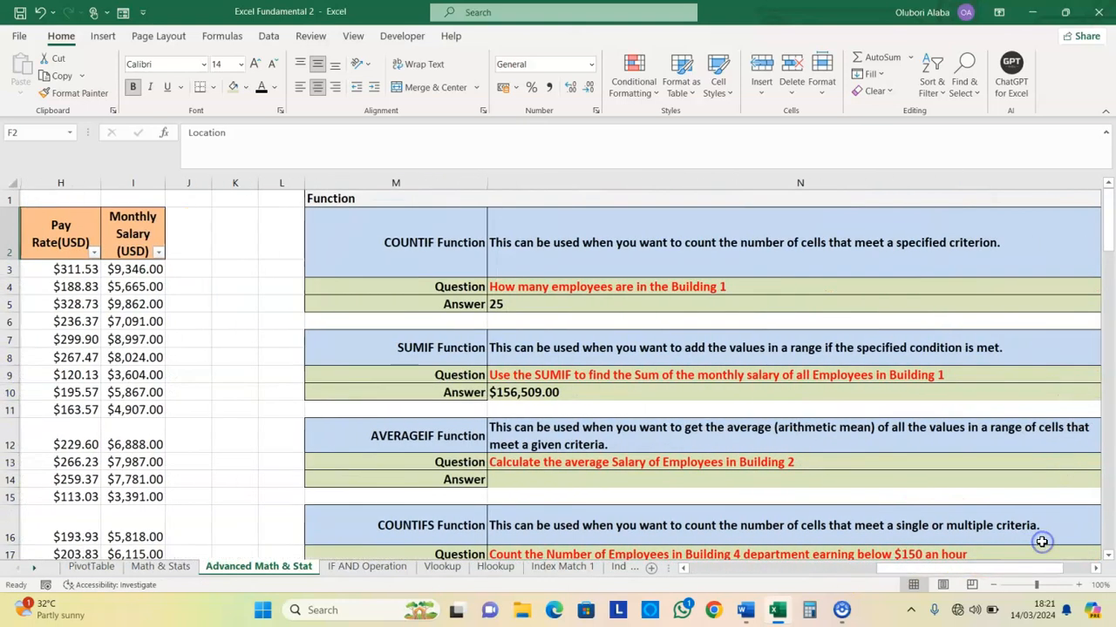
{"action": "left_click", "coordinate": [533, 393]}
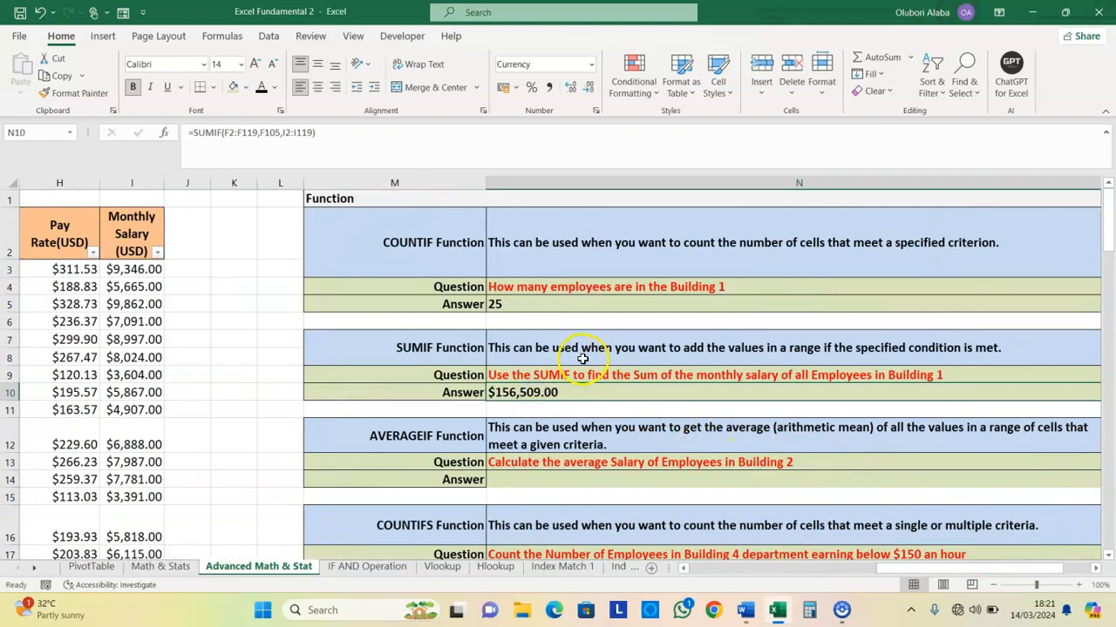
Begin an AVERAGEIF formula in answer cell N14 for the average salary of employees in Building 2
{"action": "scroll", "coordinate": [582, 358], "scroll_direction": "down", "scroll_amount": 2}
{"action": "left_click", "coordinate": [424, 295]}
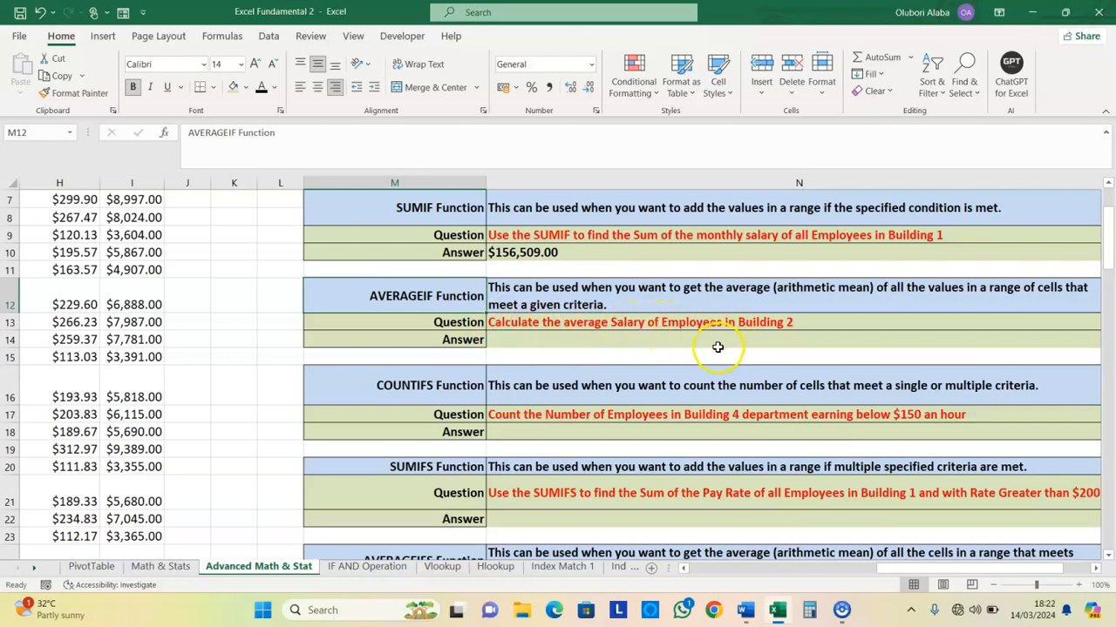
{"action": "left_click", "coordinate": [582, 339]}
{"action": "left_click", "coordinate": [580, 339]}
{"action": "type", "text": "=a"}
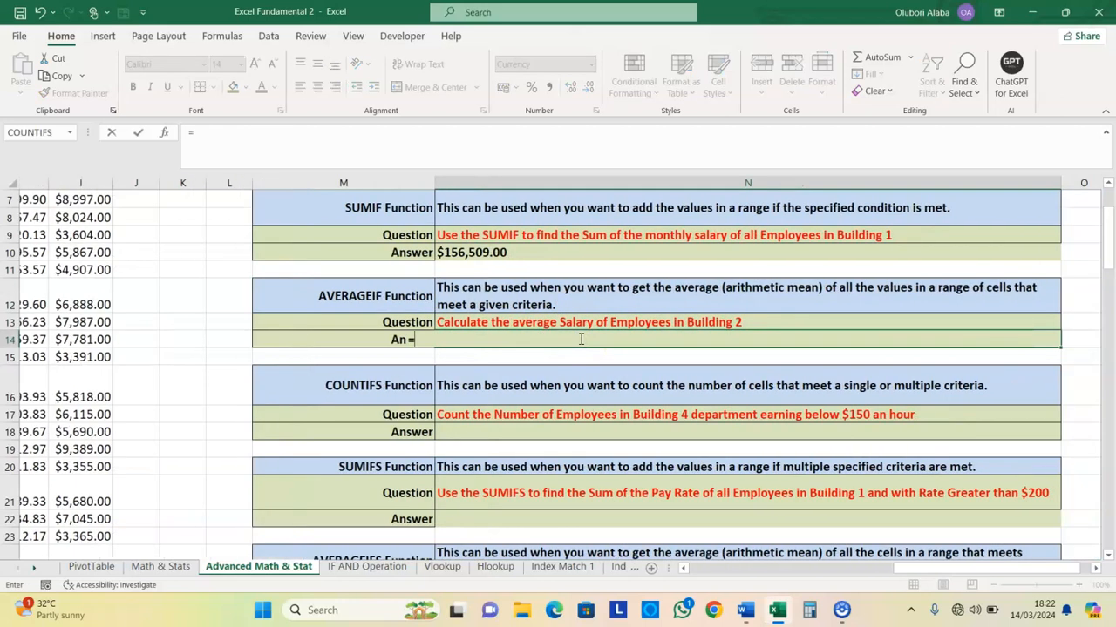
{"action": "type", "text": "r"}
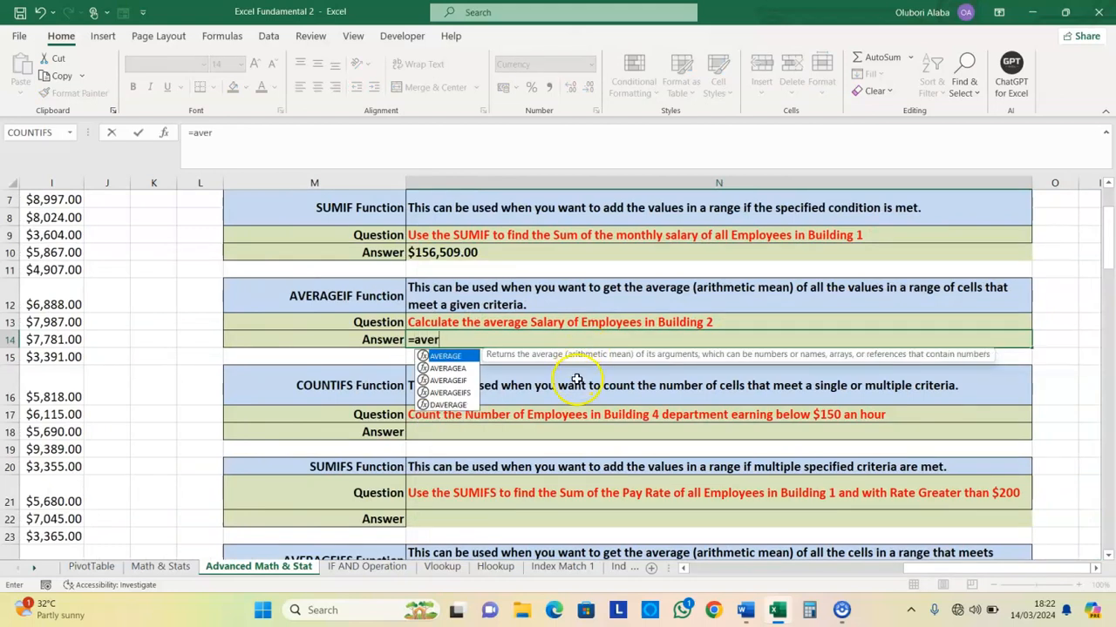
{"action": "double_click", "coordinate": [448, 380]}
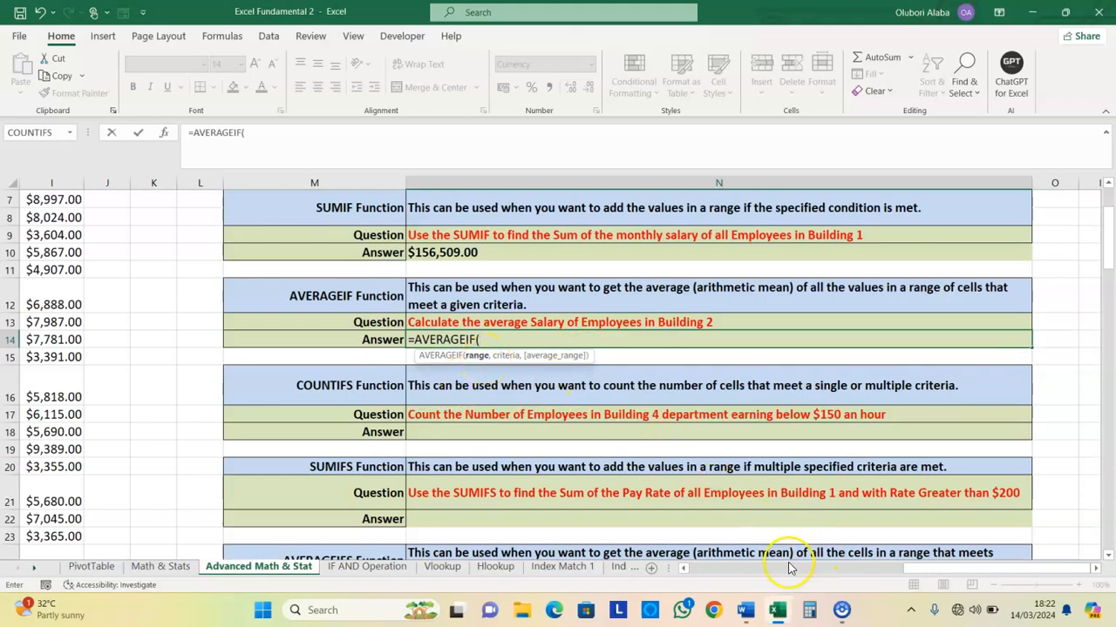
Set the AVERAGEIF range to the Location column F2:F119 and its criterion to the Building 2 cell F104
{"action": "left_click_drag", "start_coordinate": [741, 567], "coordinate": [724, 560]}
{"action": "scroll", "coordinate": [671, 427], "scroll_direction": "up", "scroll_amount": 2}
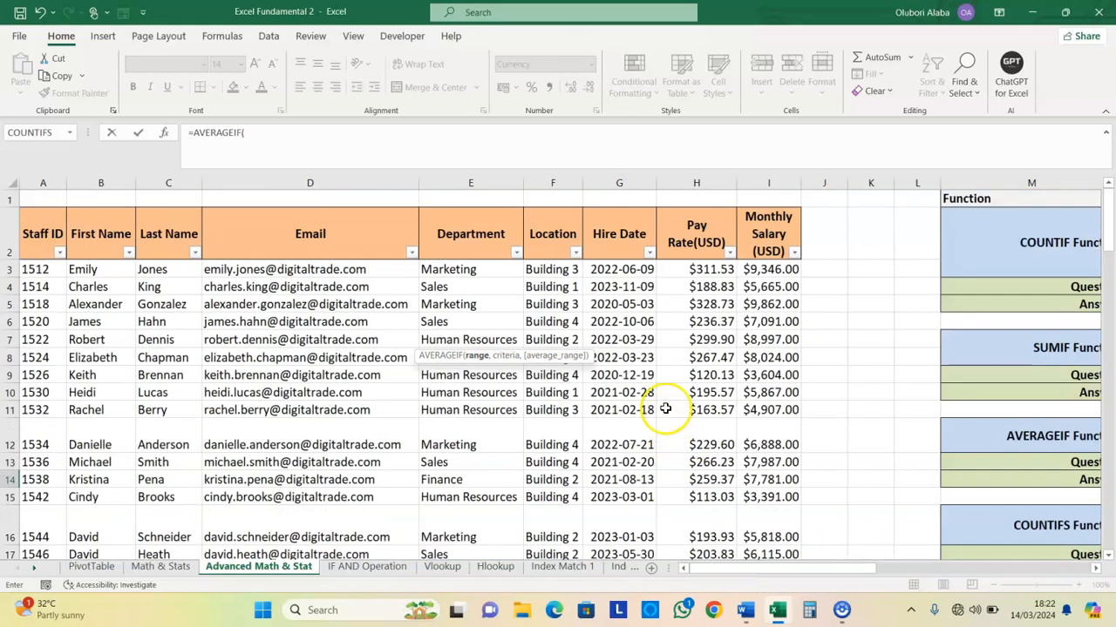
{"action": "left_click", "coordinate": [550, 239]}
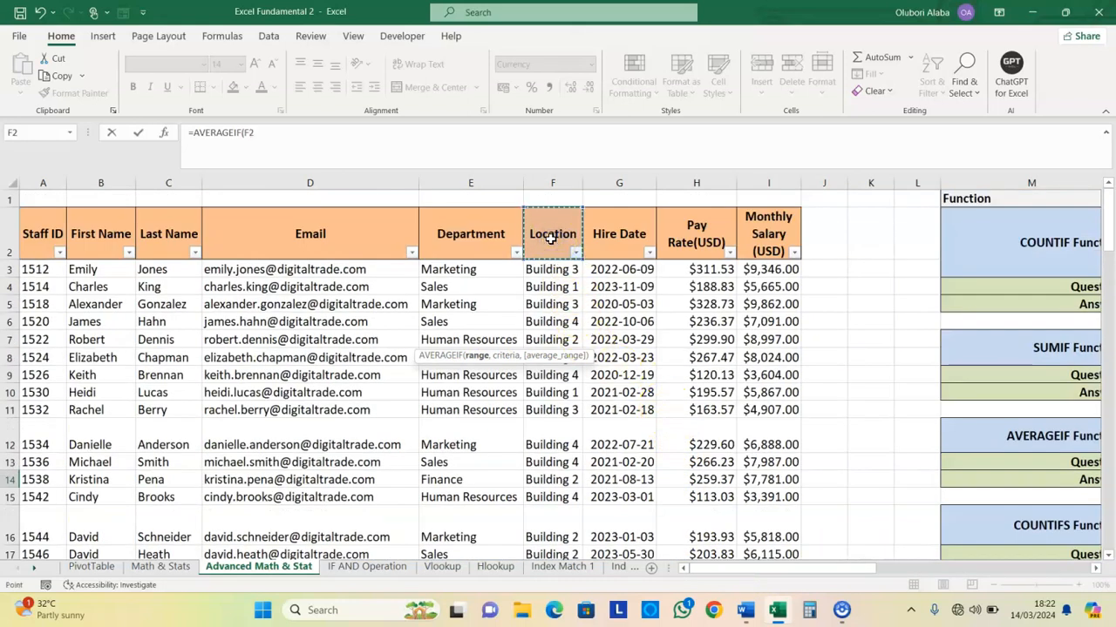
{"action": "key", "text": "ctrl+shift+Down"}
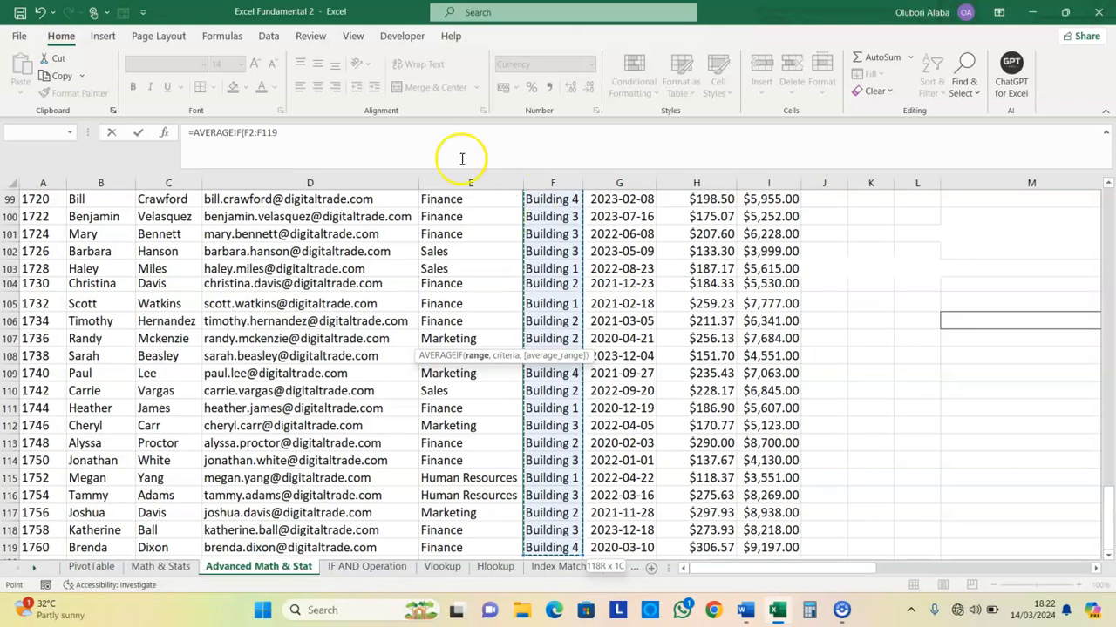
{"action": "left_click", "coordinate": [378, 135]}
{"action": "type", "text": ","}
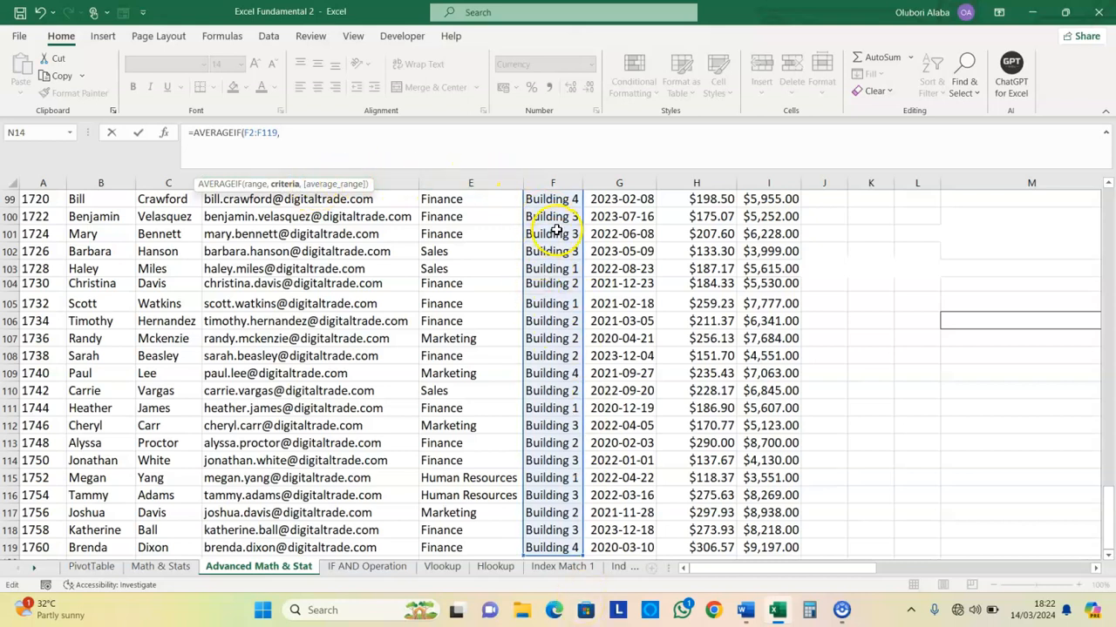
{"action": "left_click", "coordinate": [552, 283]}
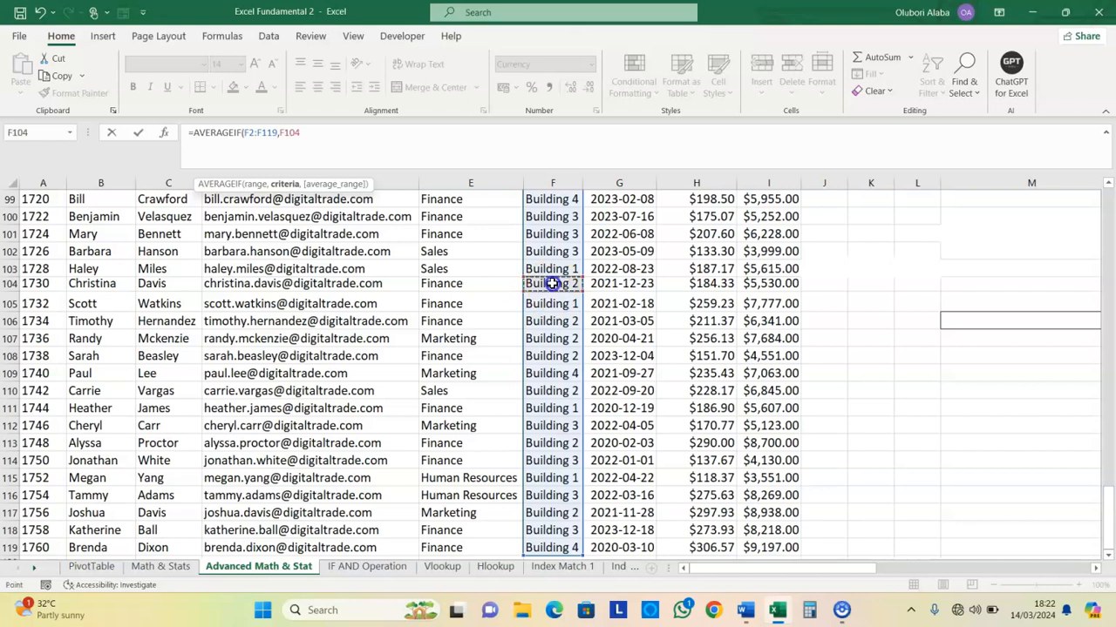
{"action": "type", "text": ","}
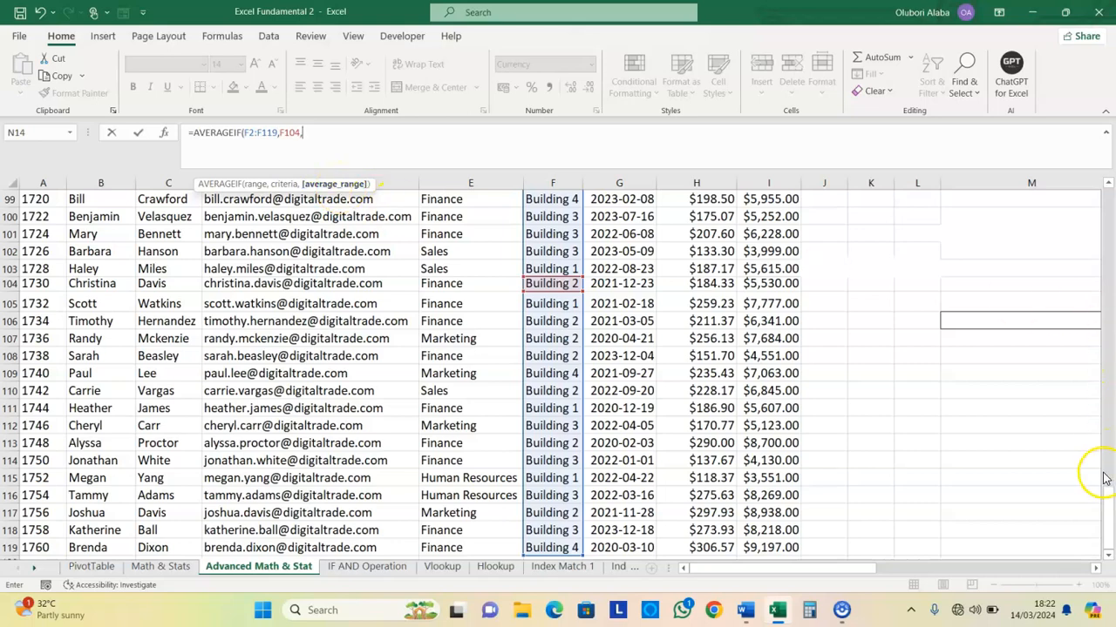
Complete the AVERAGEIF formula with the Monthly Salary range I2:I119, enter it, and check the answer in N14
{"action": "left_click_drag", "start_coordinate": [1106, 499], "coordinate": [1085, 188]}
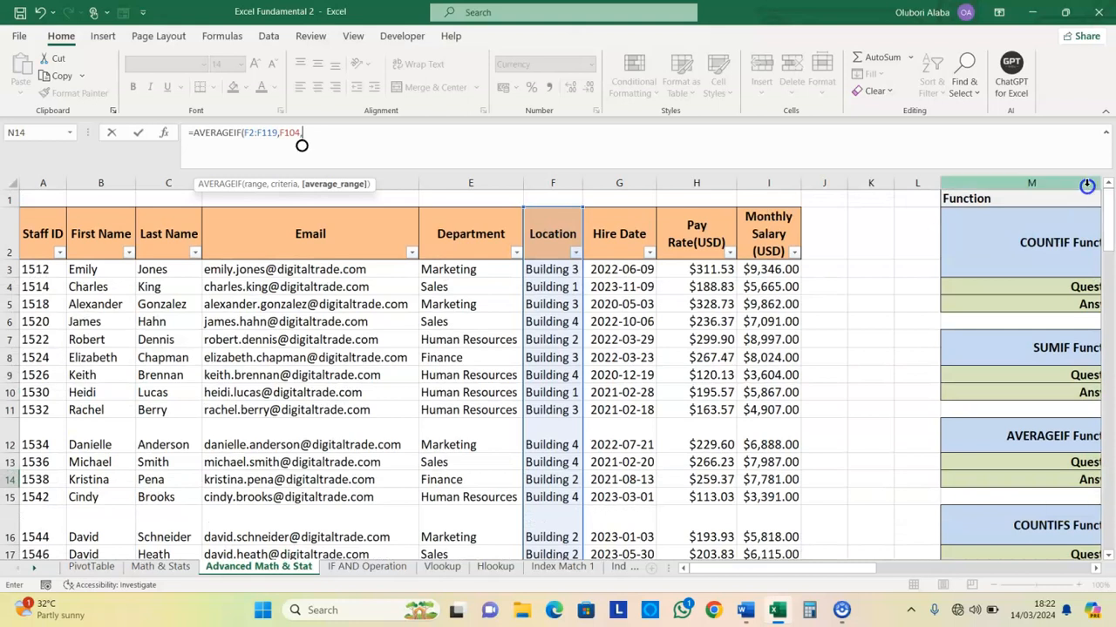
{"action": "left_click", "coordinate": [771, 246]}
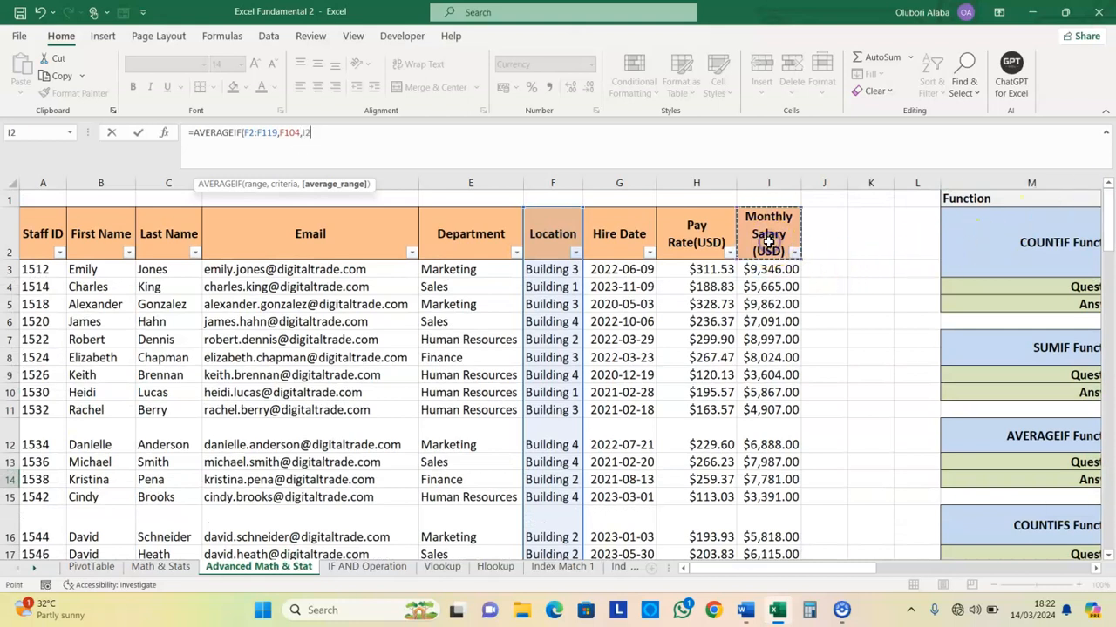
{"action": "key", "text": "ctrl+shift+Down"}
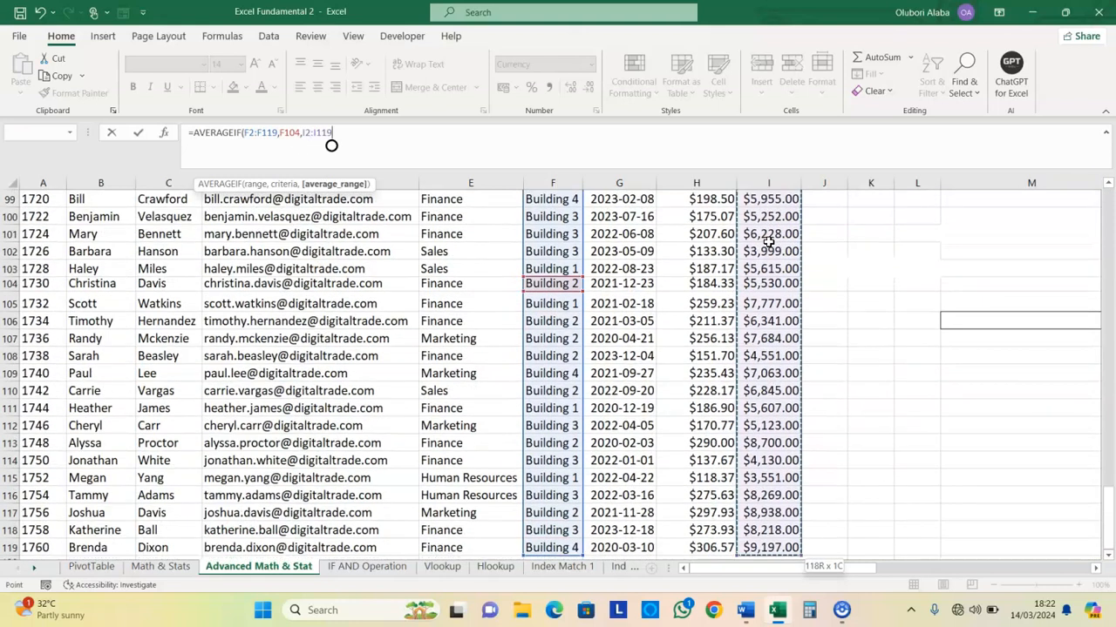
{"action": "key", "text": "Return"}
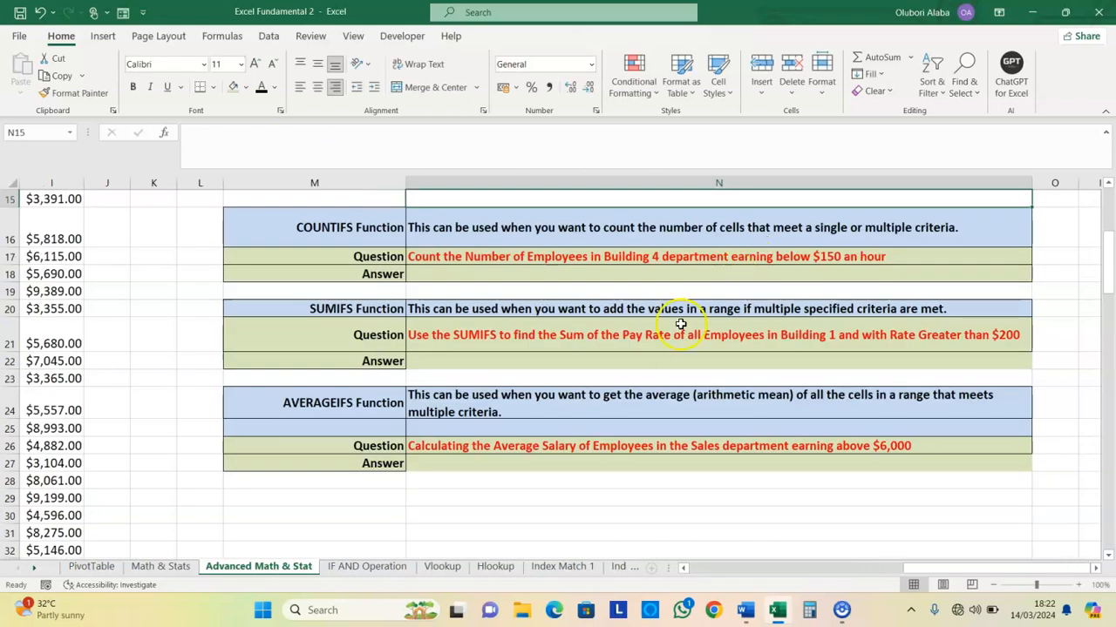
{"action": "scroll", "coordinate": [681, 324], "scroll_direction": "up", "scroll_amount": 5}
{"action": "scroll", "coordinate": [637, 344], "scroll_direction": "down", "scroll_amount": 1}
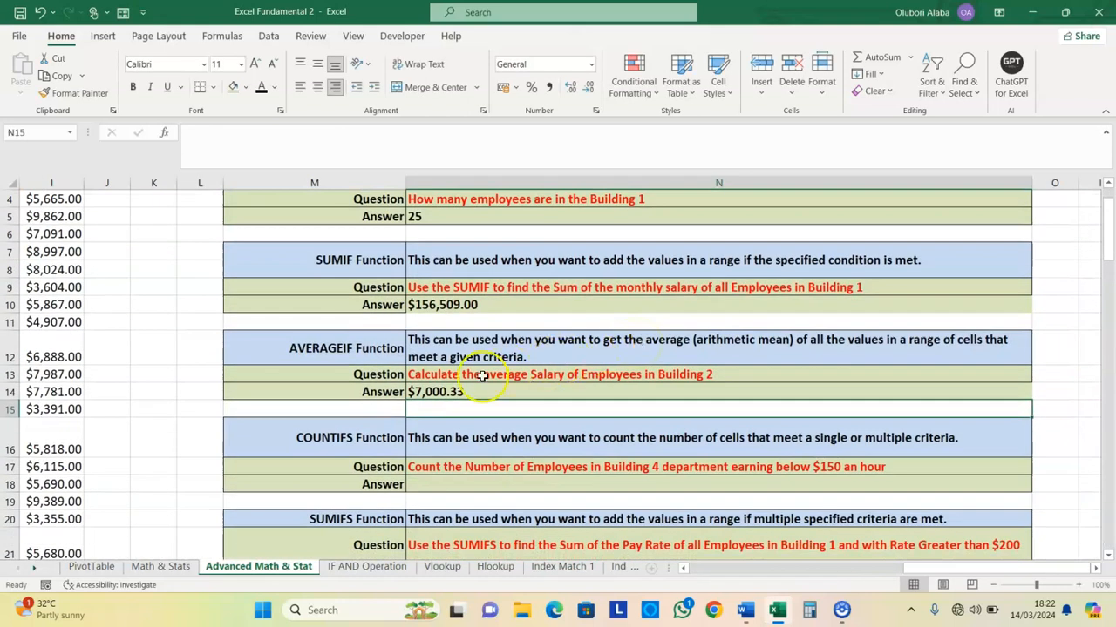
{"action": "left_click", "coordinate": [431, 392]}
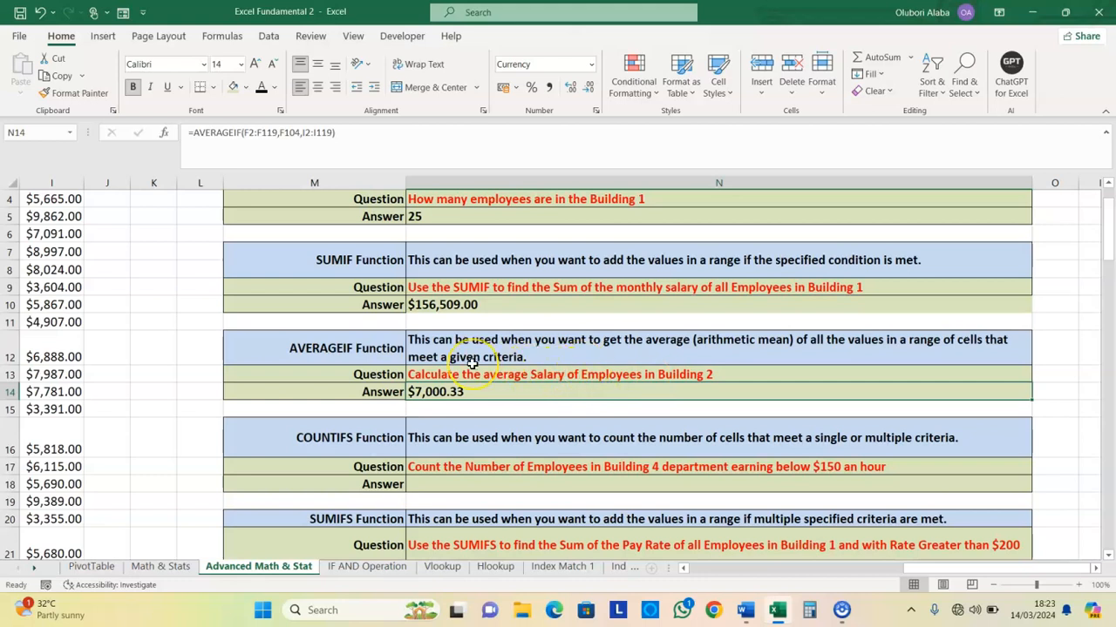
Examine the COUNTIFS function section in row 16 and compare it with the COUNTIF section
{"action": "scroll", "coordinate": [472, 363], "scroll_direction": "down", "scroll_amount": 1}
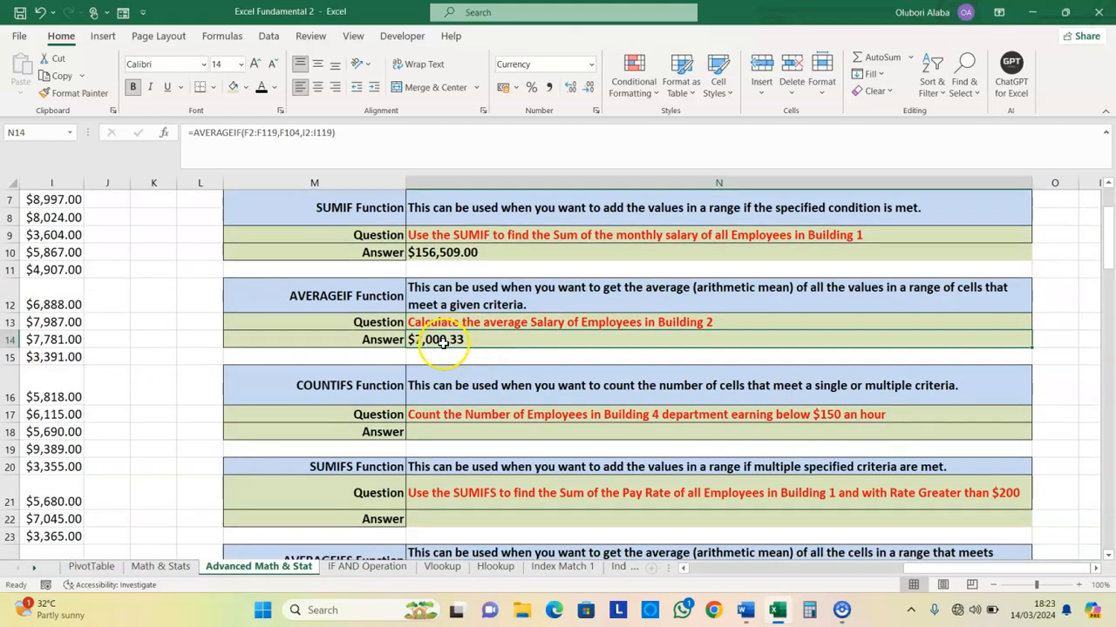
{"action": "scroll", "coordinate": [529, 351], "scroll_direction": "down", "scroll_amount": 2}
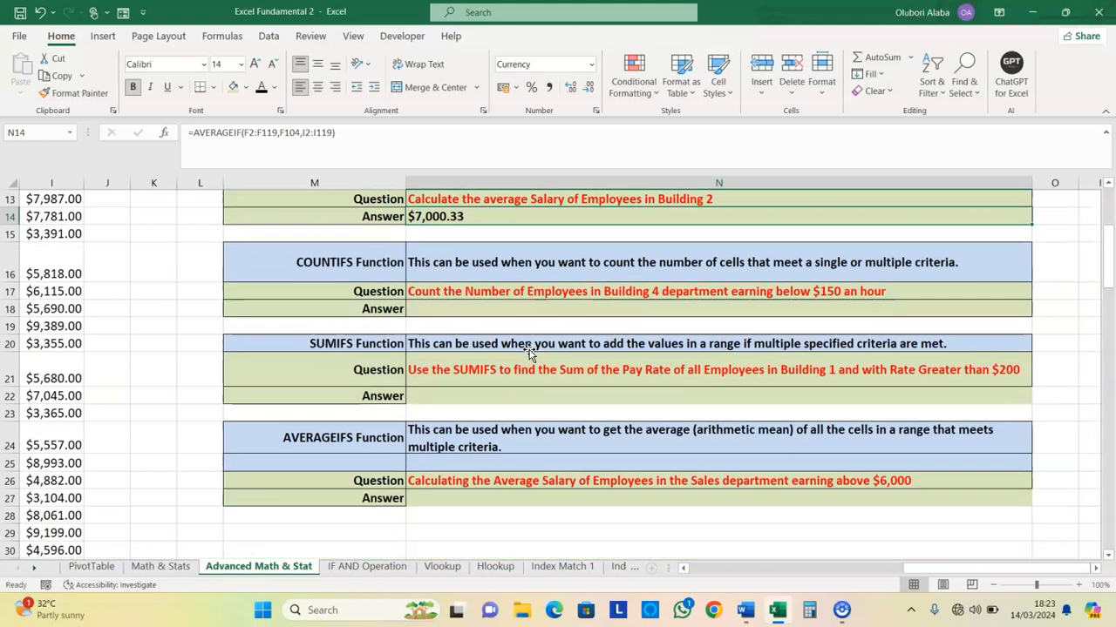
{"action": "left_click", "coordinate": [328, 268]}
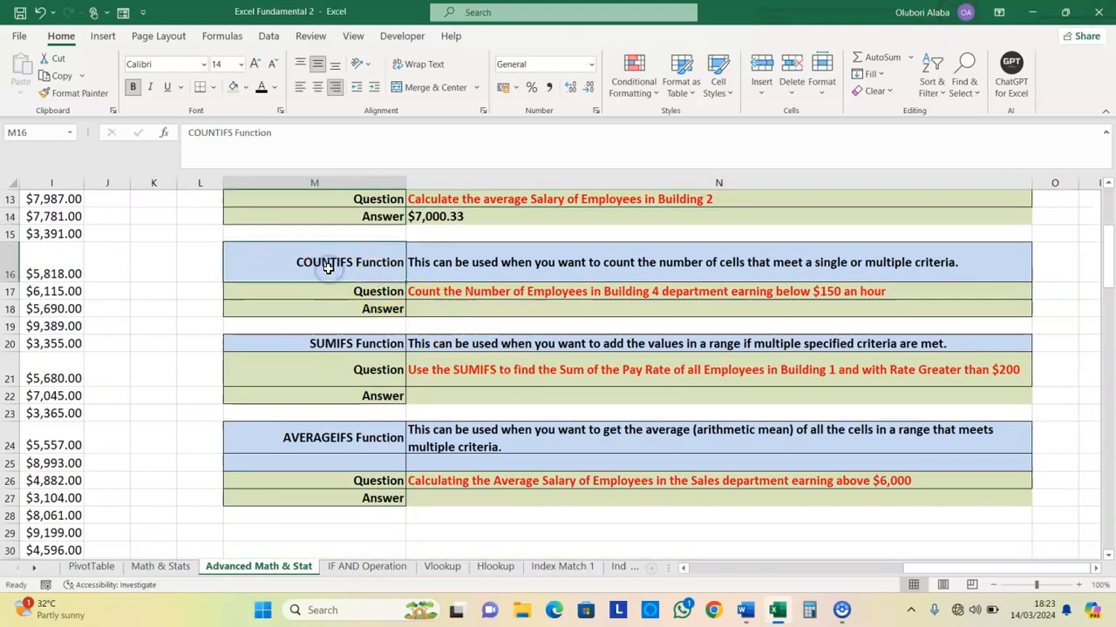
{"action": "scroll", "coordinate": [367, 262], "scroll_direction": "up", "scroll_amount": 4}
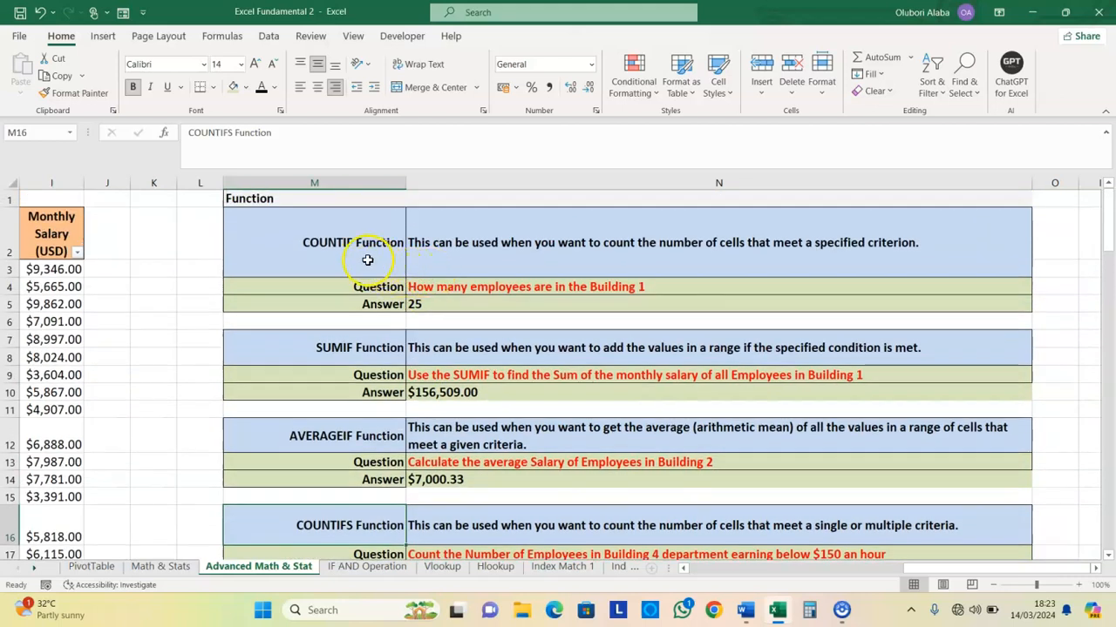
Begin a COUNTIFS formula in answer cell N18 for employees in Building 4 earning below $150 an hour
{"action": "left_click", "coordinate": [367, 259]}
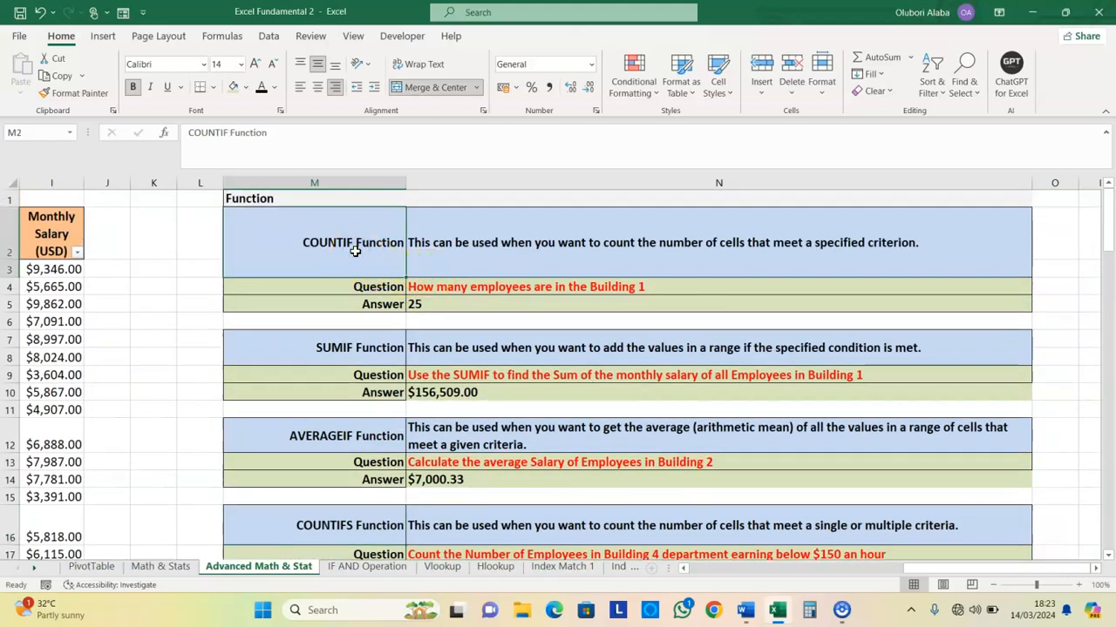
{"action": "scroll", "coordinate": [355, 251], "scroll_direction": "down", "scroll_amount": 3}
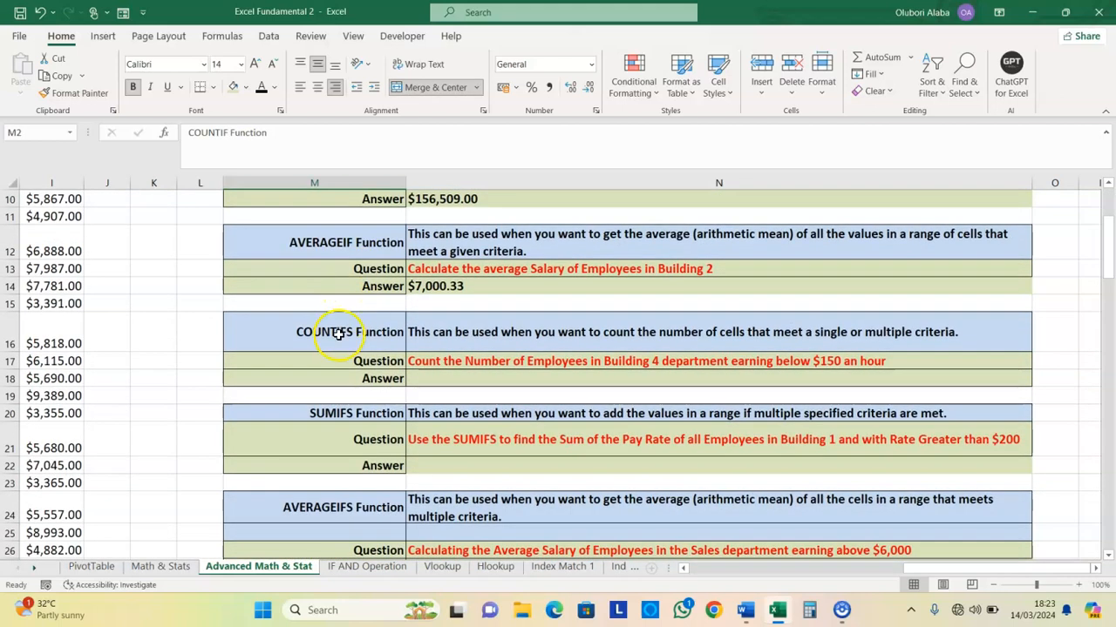
{"action": "left_click", "coordinate": [338, 334]}
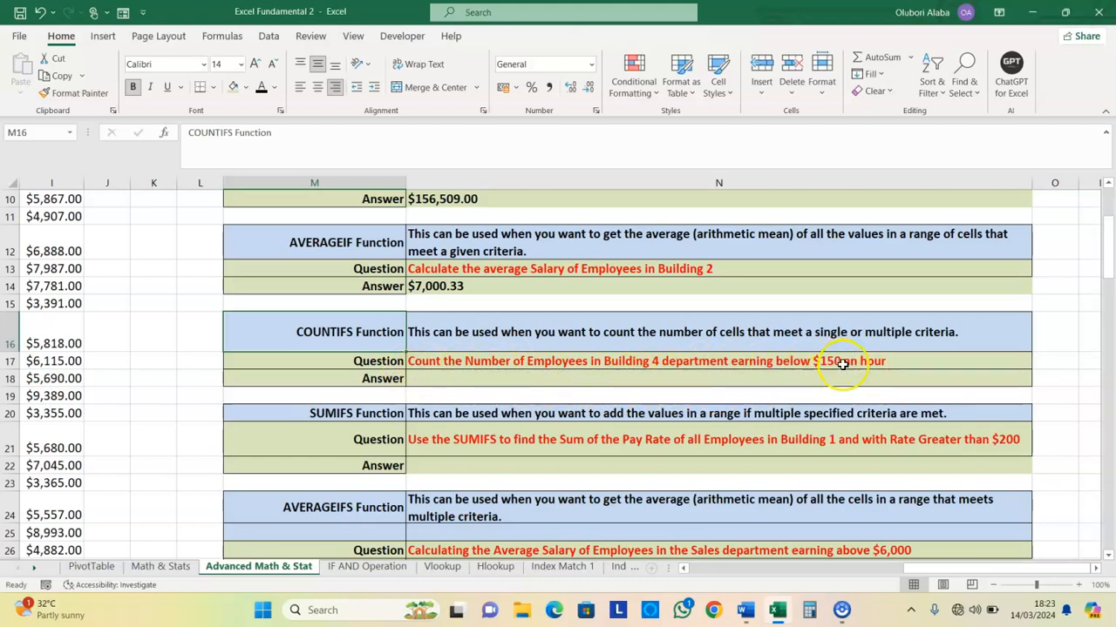
{"action": "left_click", "coordinate": [496, 380]}
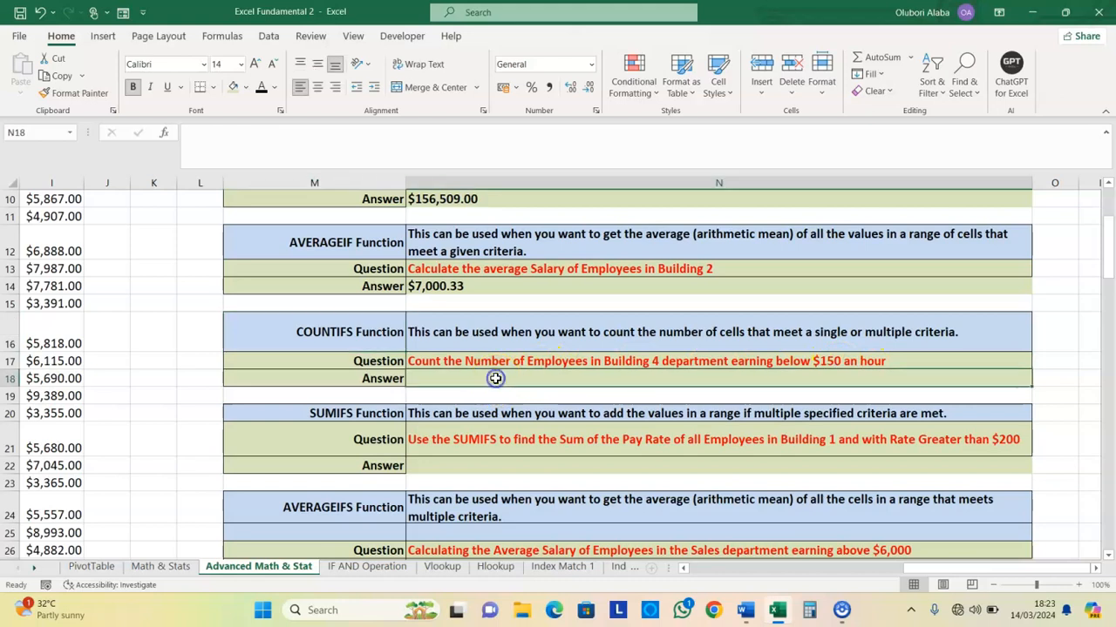
{"action": "type", "text": "=co"}
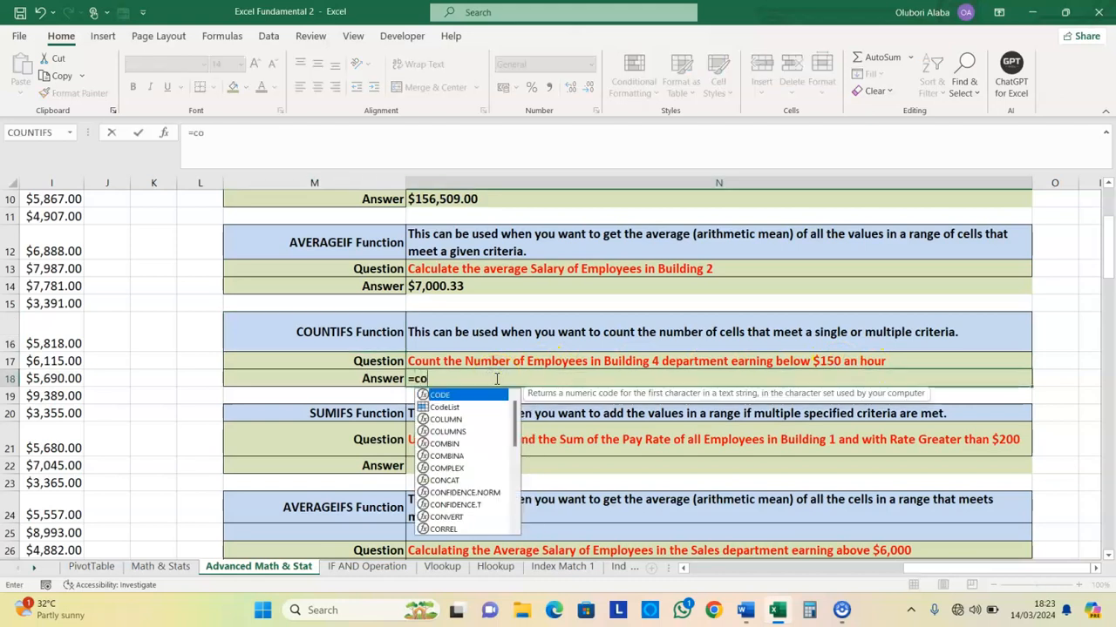
{"action": "type", "text": "untif"}
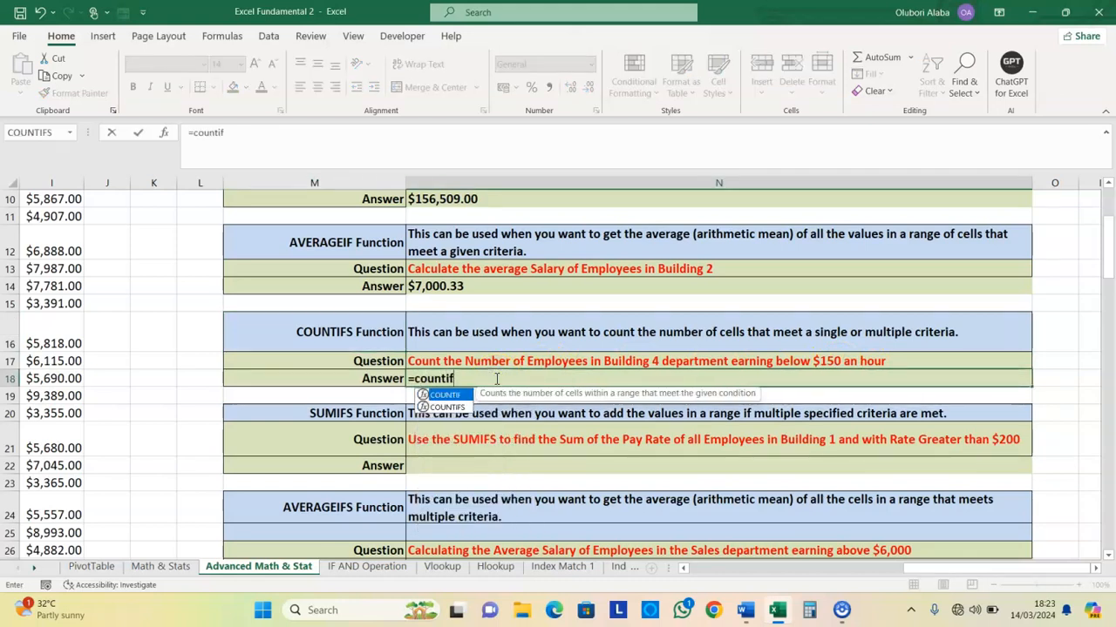
{"action": "type", "text": "s"}
{"action": "key", "text": "Tab"}
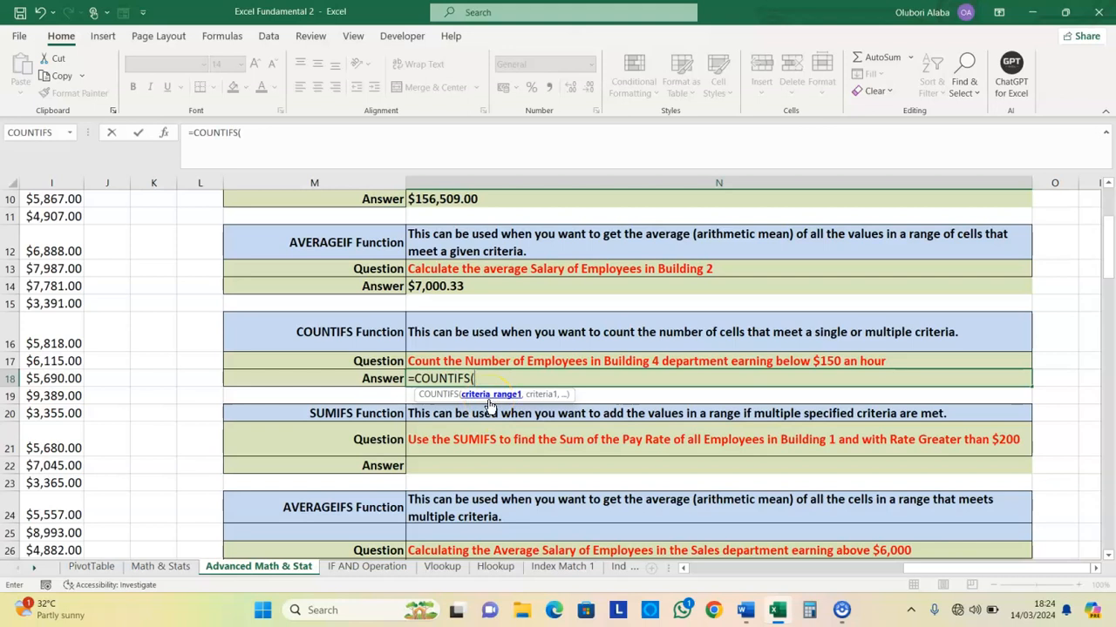
Set the first COUNTIFS criteria range to the Location column F2:F119
{"action": "left_click", "coordinate": [705, 567]}
{"action": "scroll", "coordinate": [610, 444], "scroll_direction": "up", "scroll_amount": 3}
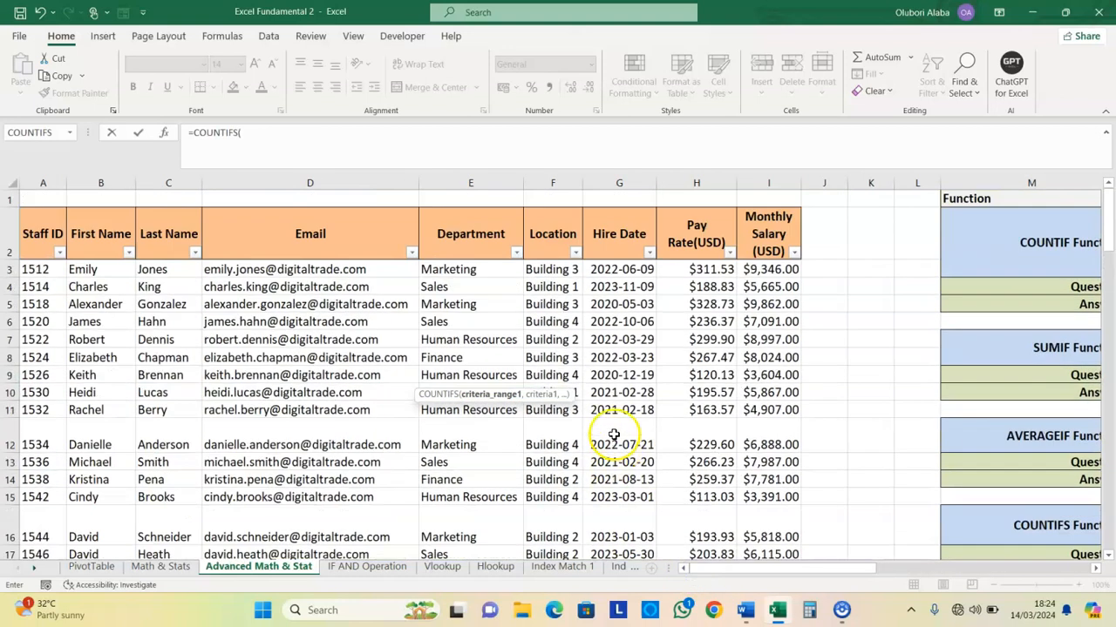
{"action": "left_click", "coordinate": [547, 243]}
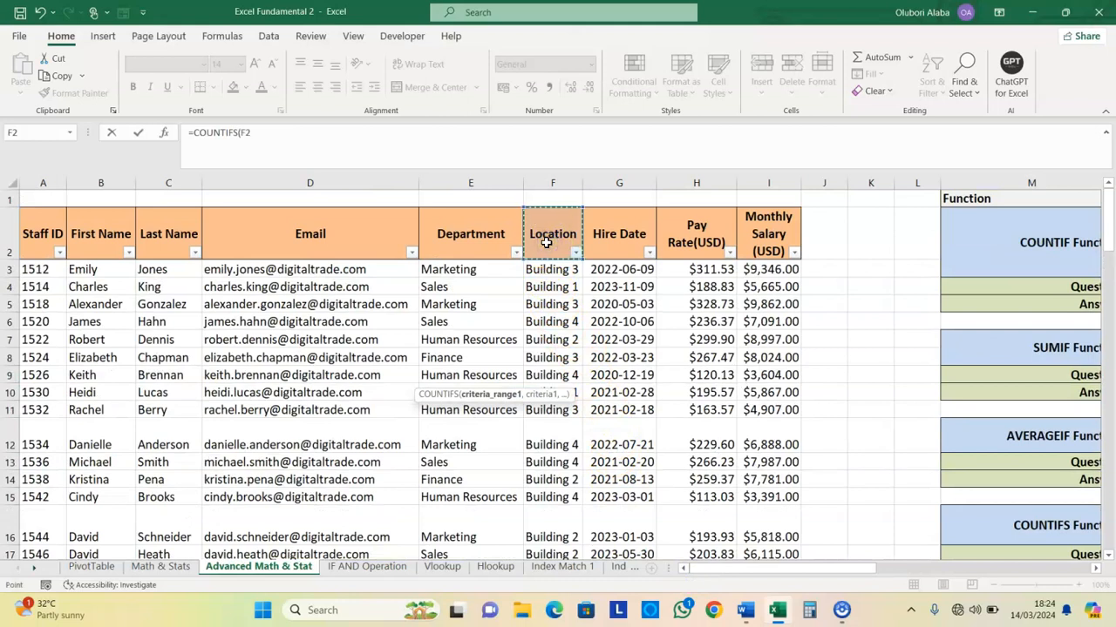
{"action": "key", "text": "ctrl+shift+Down"}
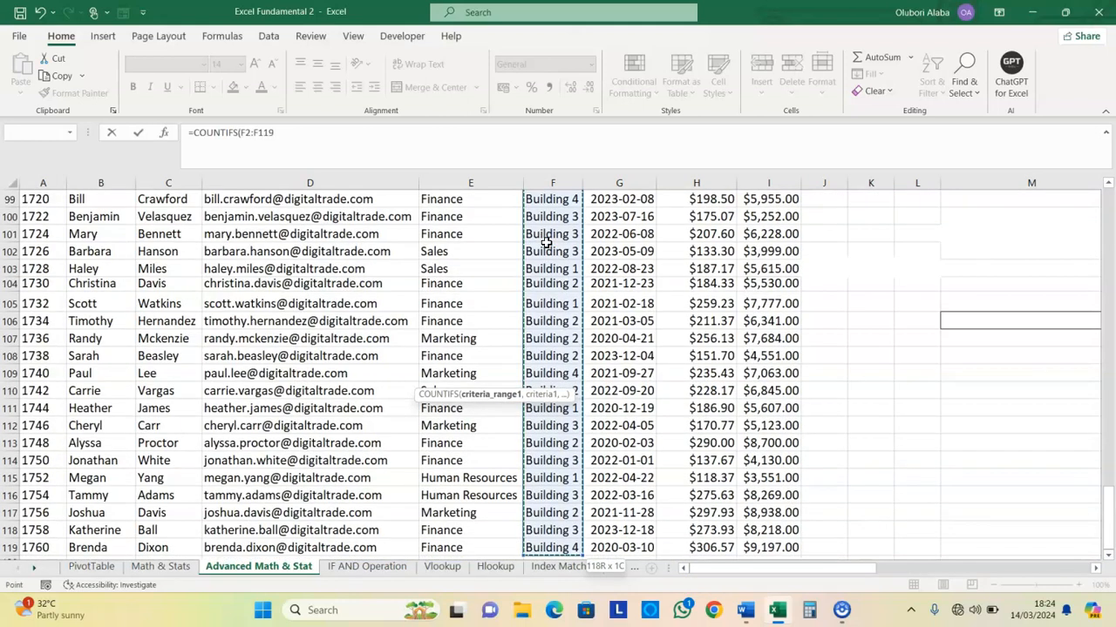
{"action": "left_click", "coordinate": [394, 138]}
{"action": "type", "text": ","}
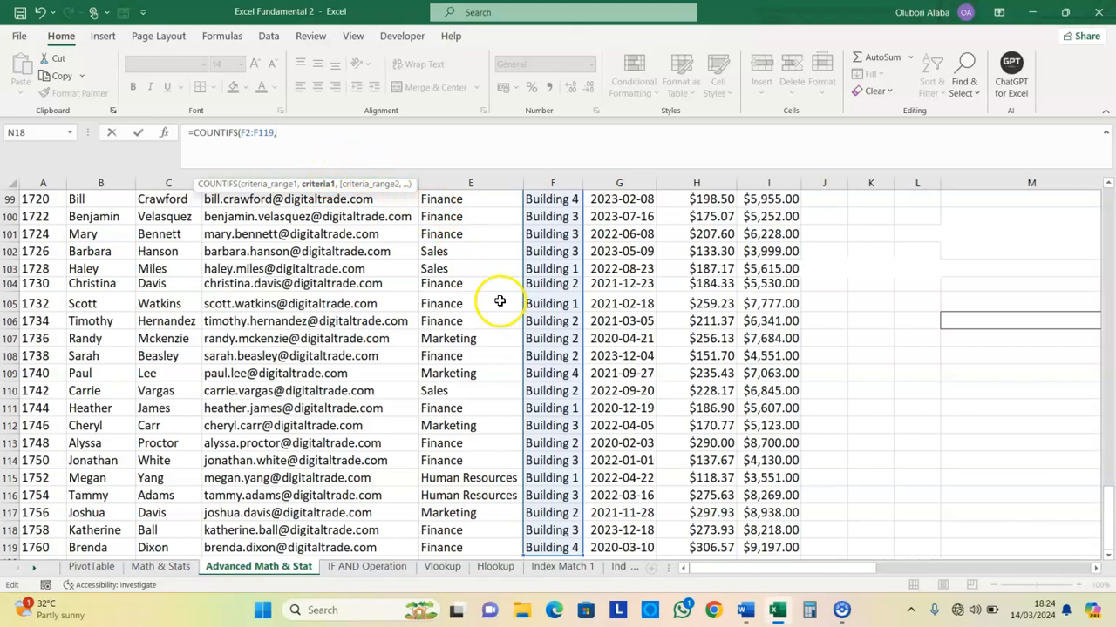
Use the Building 4 cell F9 as the first COUNTIFS criterion
{"action": "scroll", "coordinate": [544, 346], "scroll_direction": "up", "scroll_amount": 12}
{"action": "scroll", "coordinate": [544, 346], "scroll_direction": "up", "scroll_amount": 20}
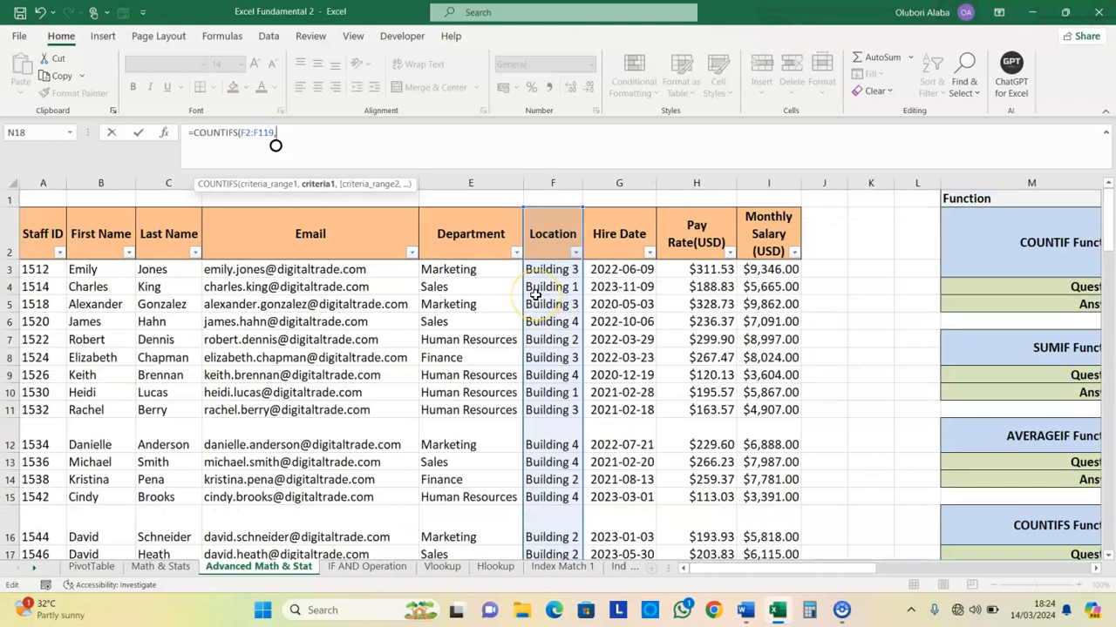
{"action": "left_click", "coordinate": [550, 376]}
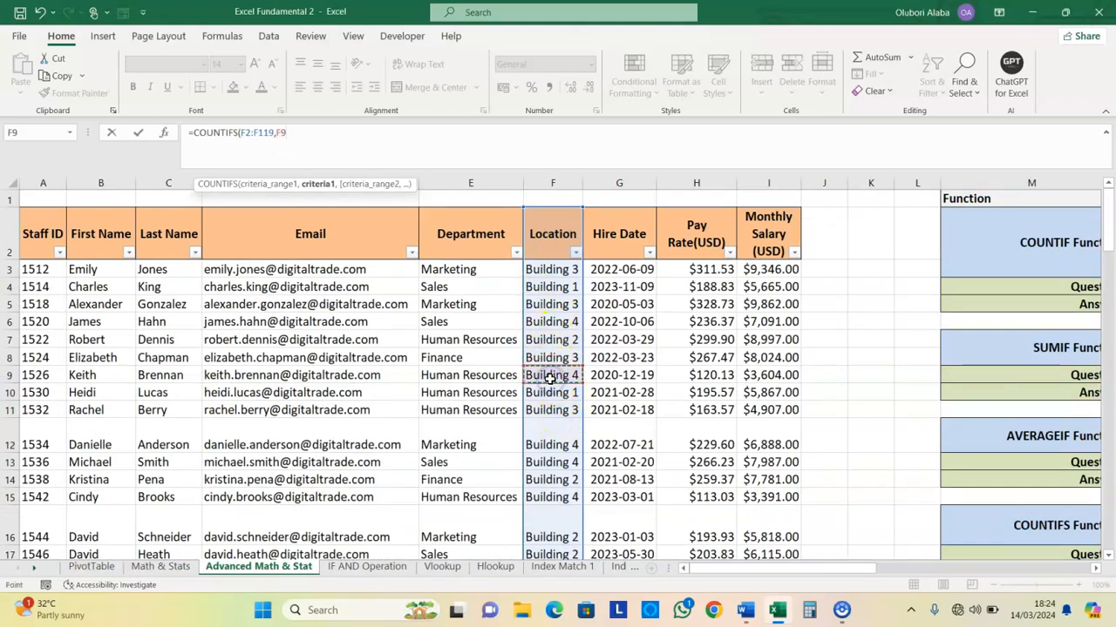
{"action": "type", "text": ","}
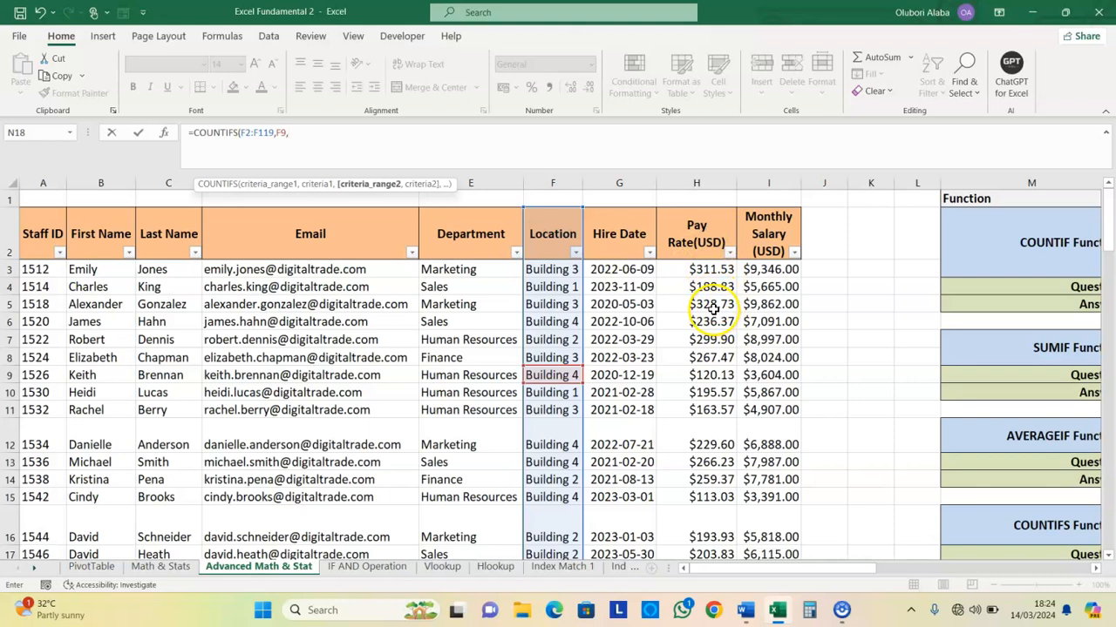
Complete the COUNTIFS formula with the Pay Rate range H2:H119 and criterion "<150", enter it, and check the answer in N18
{"action": "left_click", "coordinate": [701, 234]}
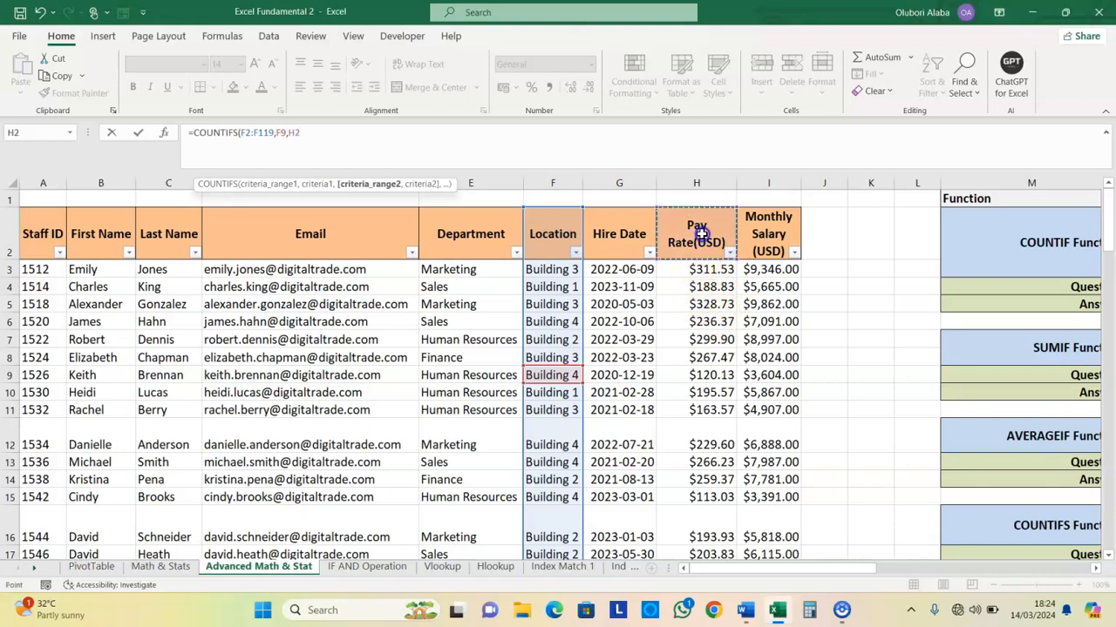
{"action": "key", "text": "ctrl+shift+Down"}
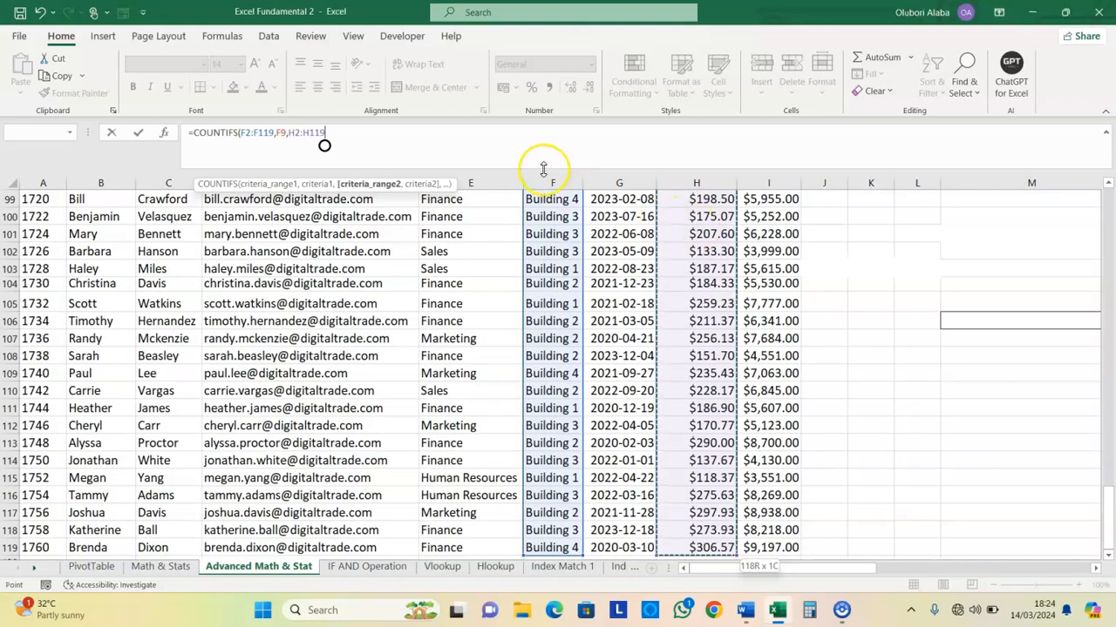
{"action": "type", "text": ","}
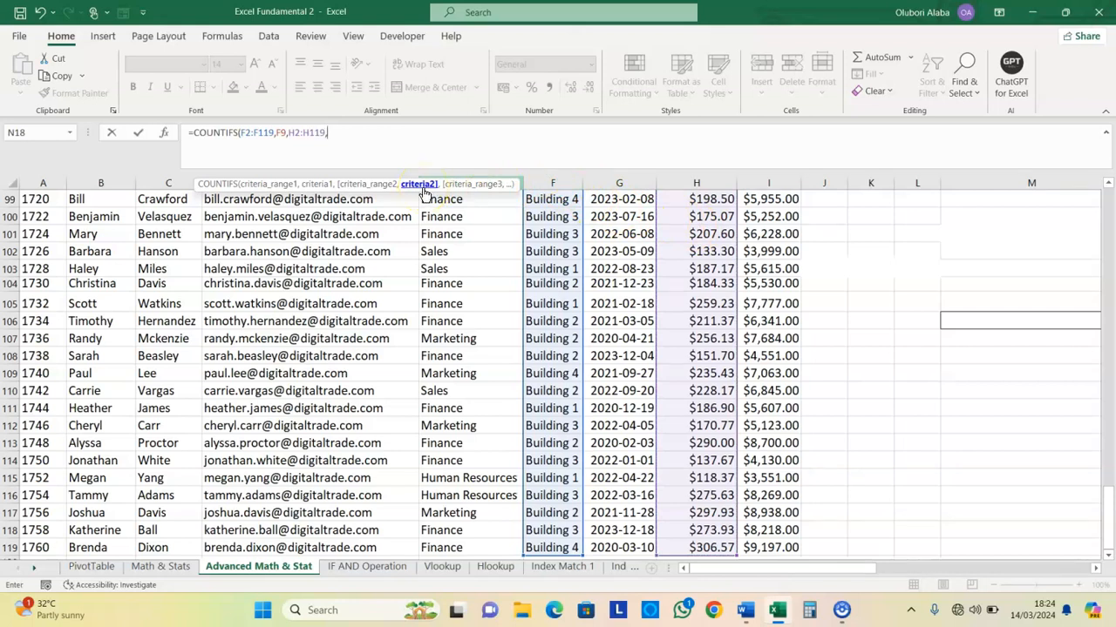
{"action": "left_click_drag", "start_coordinate": [797, 567], "coordinate": [951, 555]}
{"action": "scroll", "coordinate": [894, 436], "scroll_direction": "up", "scroll_amount": 20}
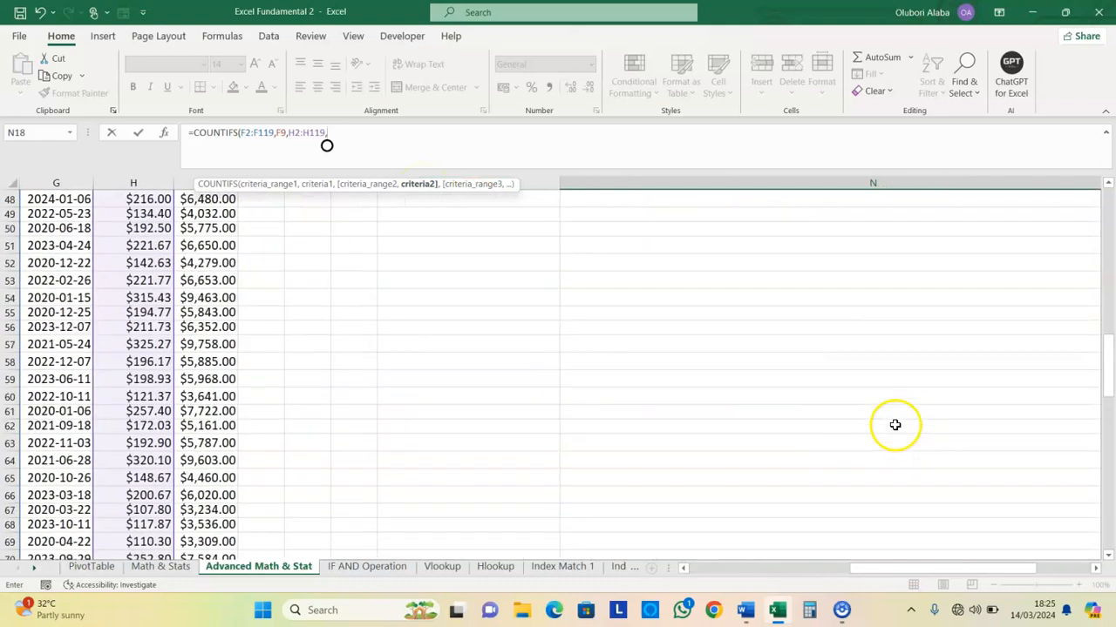
{"action": "scroll", "coordinate": [893, 424], "scroll_direction": "up", "scroll_amount": 2}
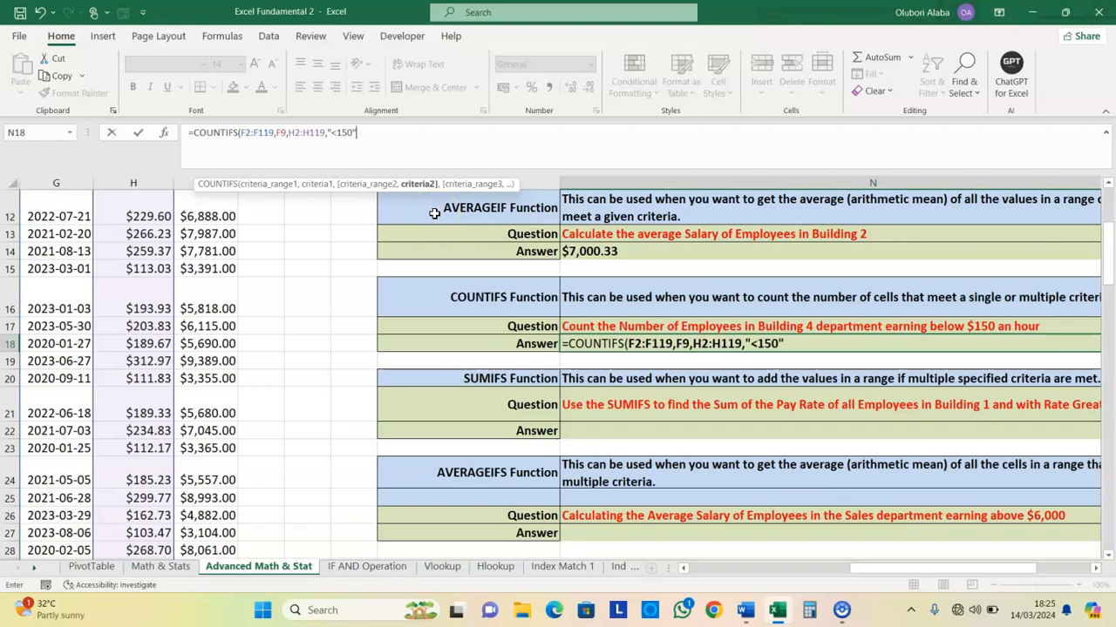
{"action": "type", "text": ")"}
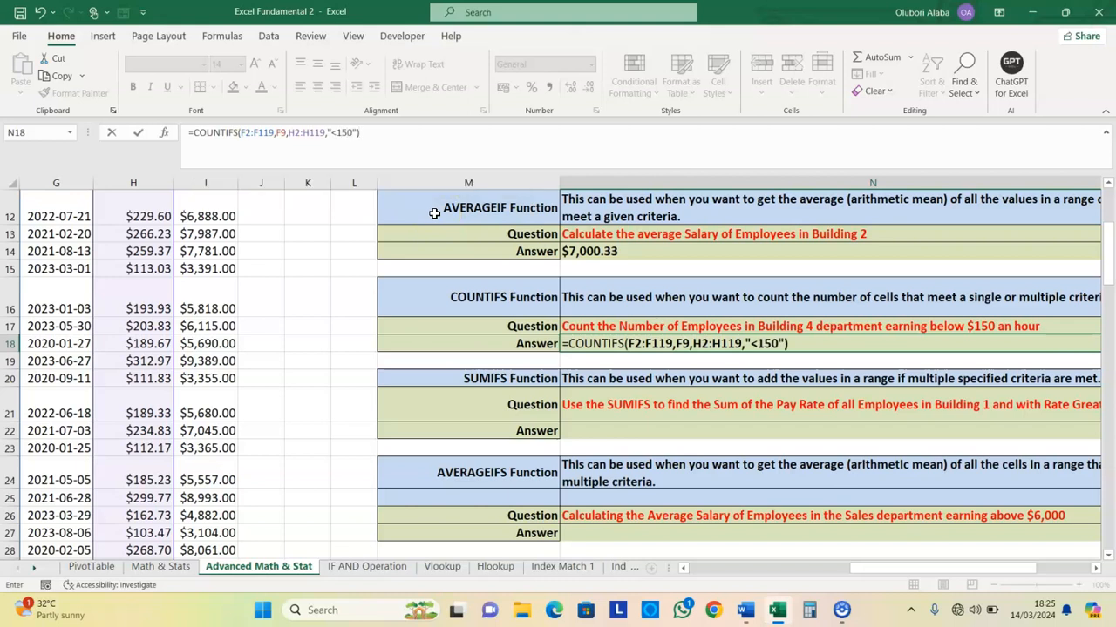
{"action": "key", "text": "Return"}
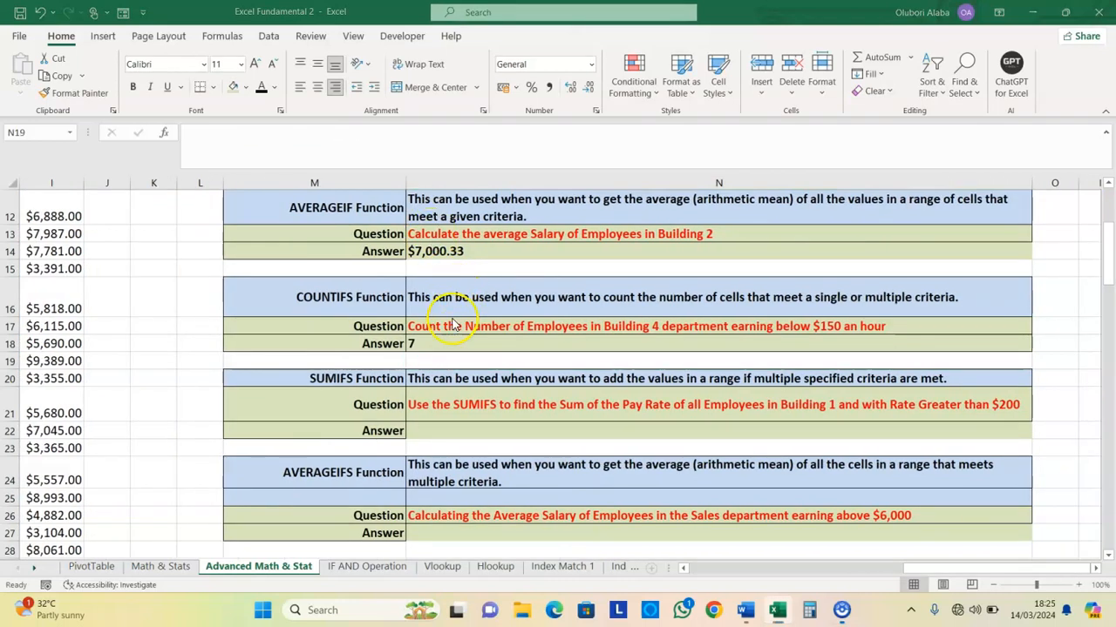
{"action": "left_click", "coordinate": [428, 342]}
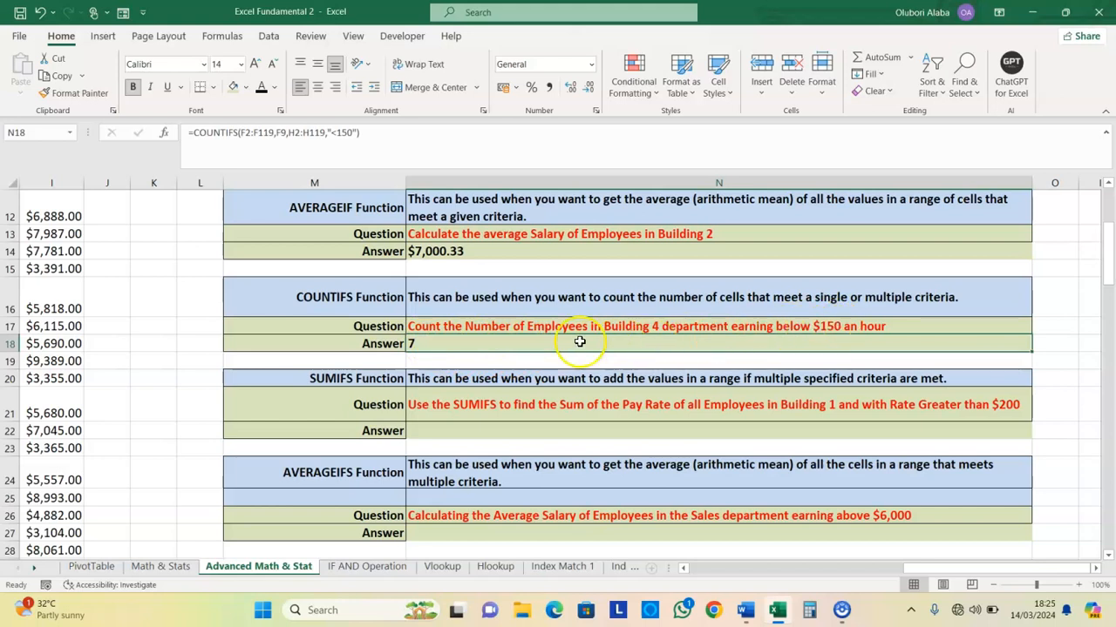
Review the SUMIFS question and begin a SUMIFS formula in answer cell N22
{"action": "scroll", "coordinate": [578, 341], "scroll_direction": "down", "scroll_amount": 1}
{"action": "left_click", "coordinate": [337, 310]}
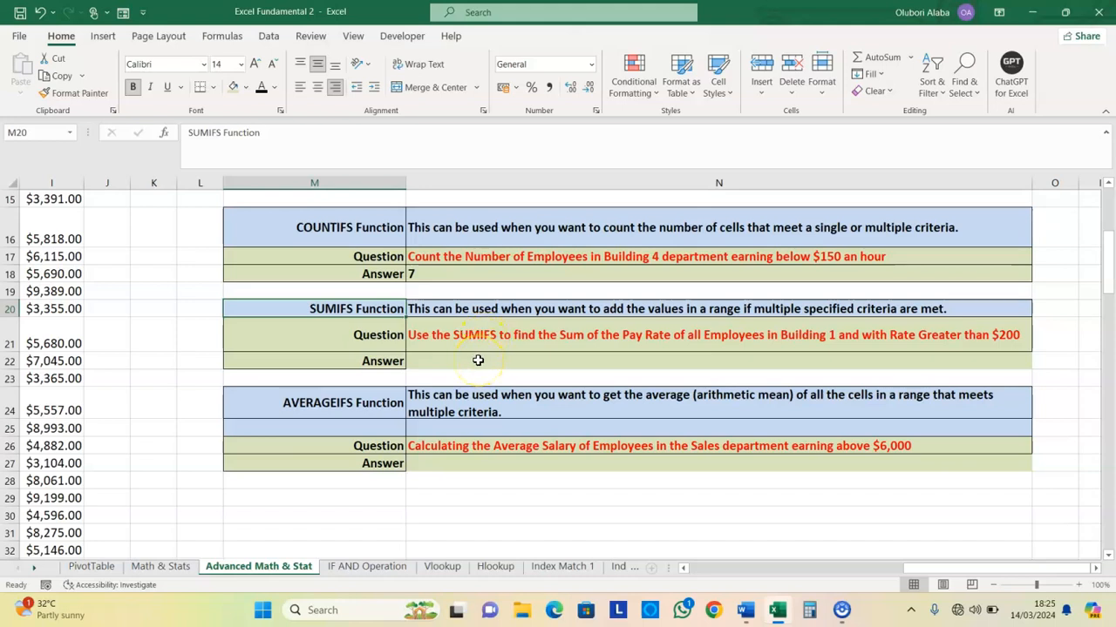
{"action": "left_click", "coordinate": [434, 336]}
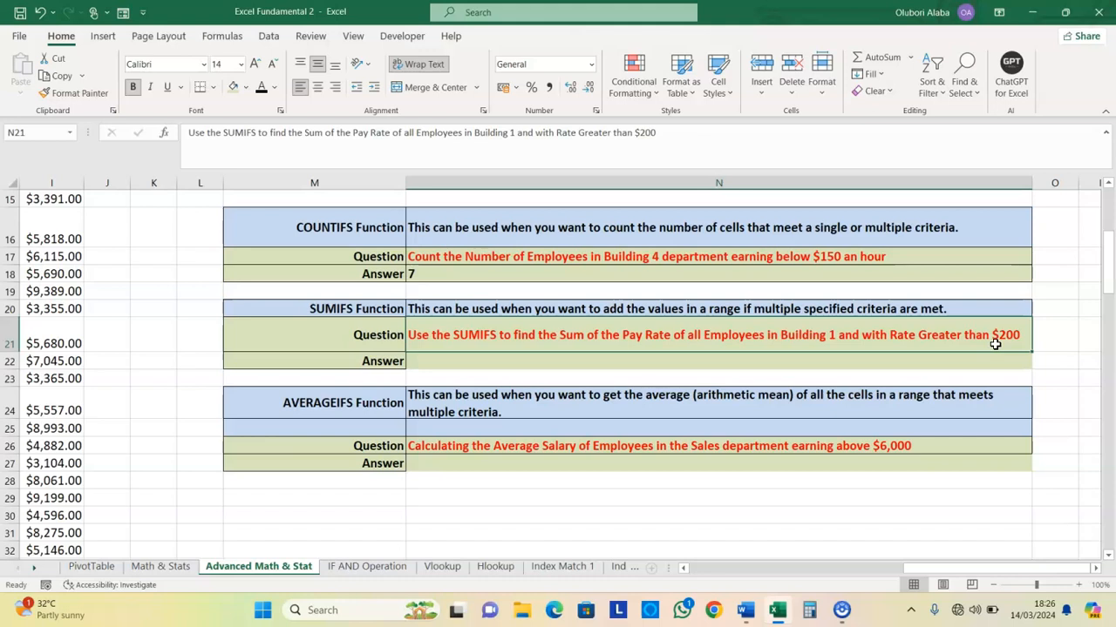
{"action": "left_click", "coordinate": [520, 361]}
{"action": "type", "text": "="}
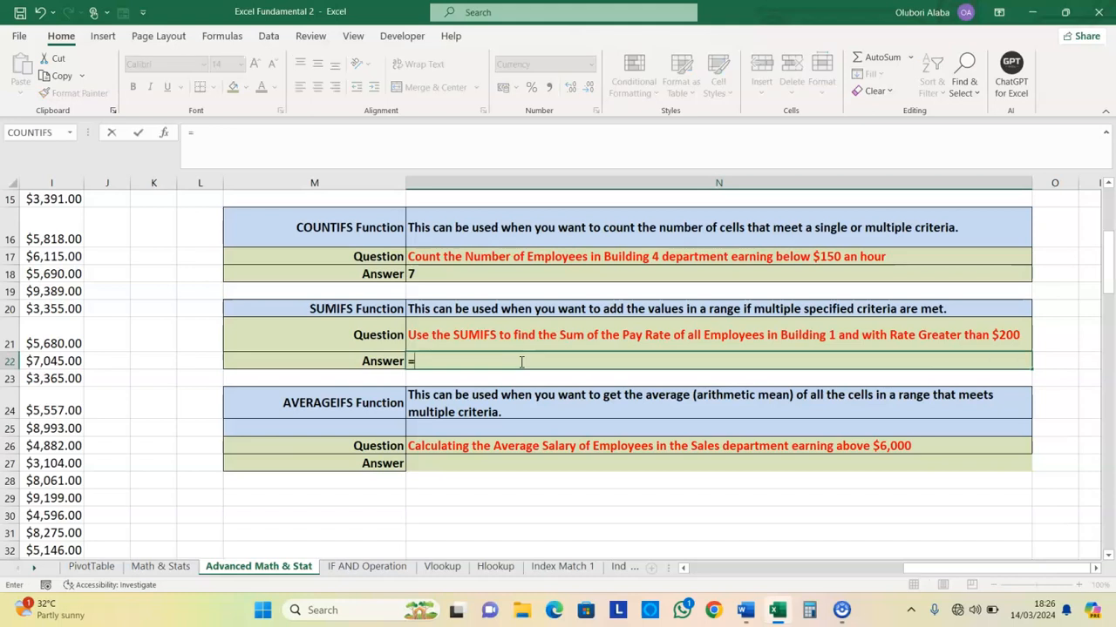
{"action": "type", "text": "sumifs"}
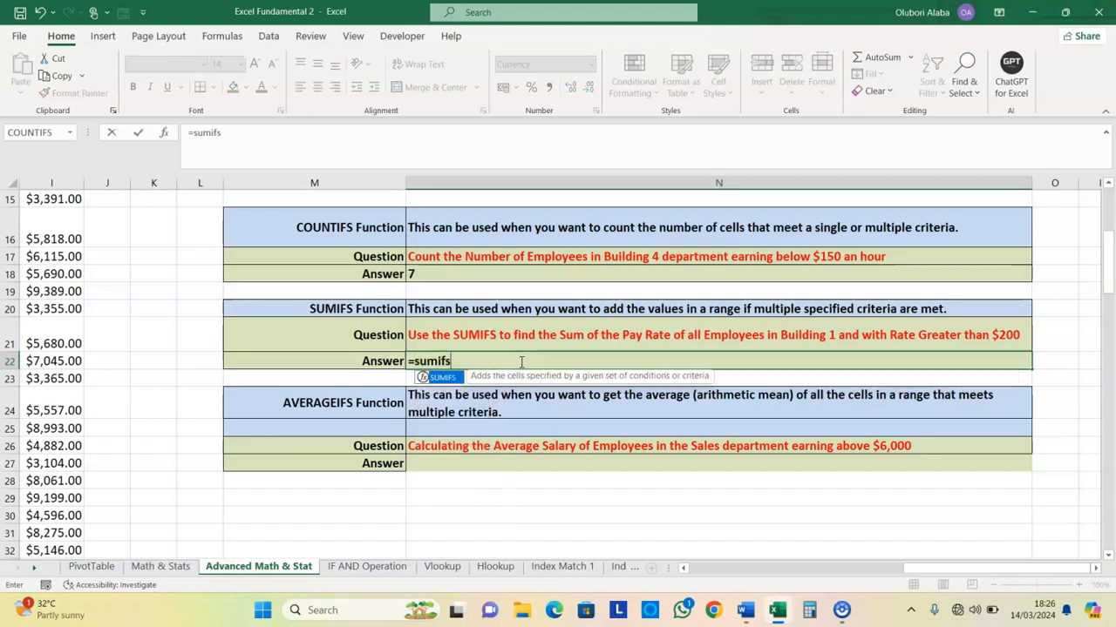
{"action": "key", "text": "Tab"}
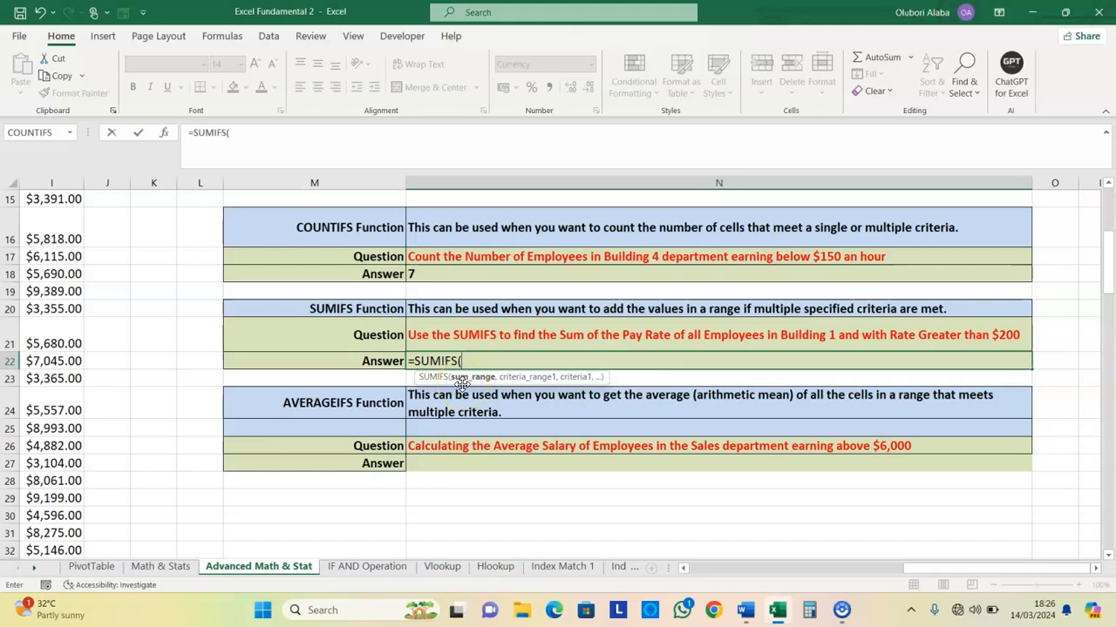
Set the SUMIFS sum range to the Pay Rate column H2:H119
{"action": "left_click", "coordinate": [684, 569]}
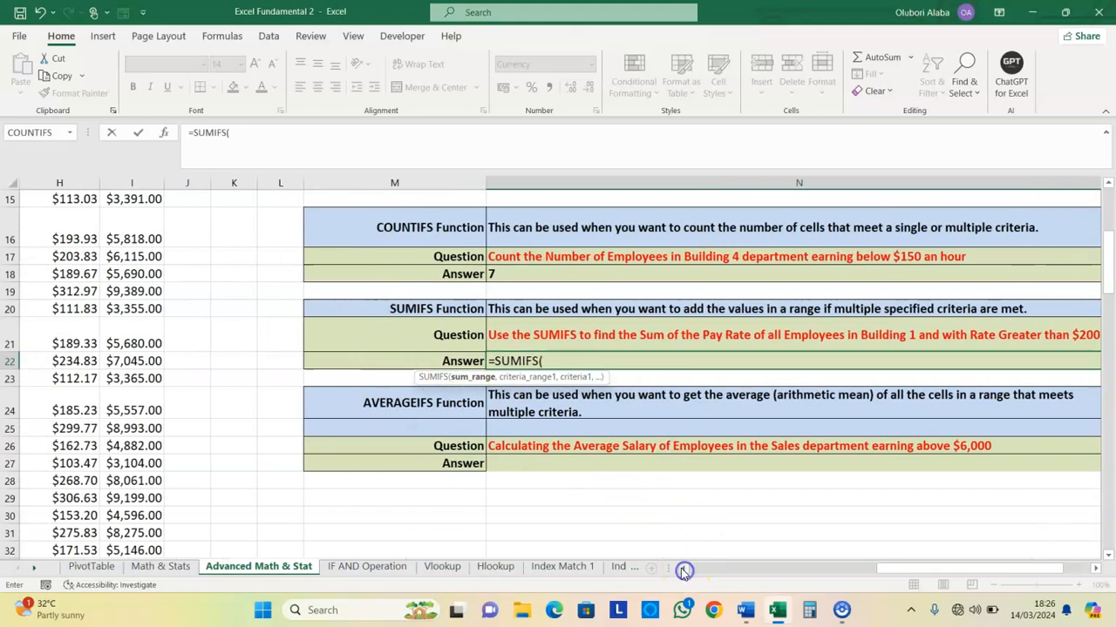
{"action": "scroll", "coordinate": [239, 381], "scroll_direction": "up", "scroll_amount": 5}
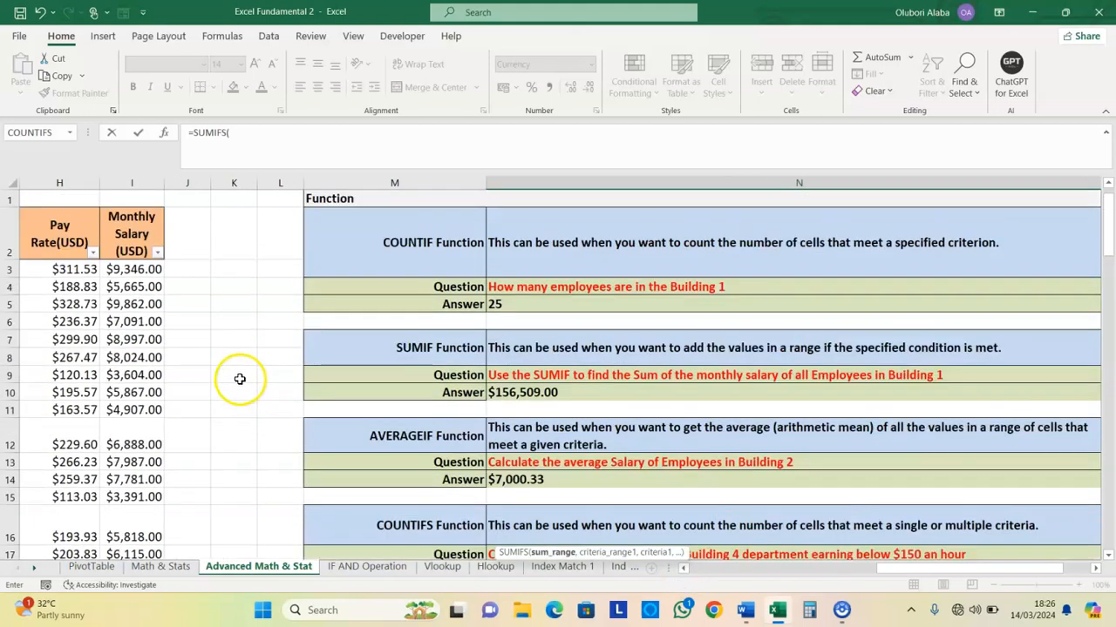
{"action": "left_click", "coordinate": [684, 569]}
{"action": "left_click", "coordinate": [683, 569]}
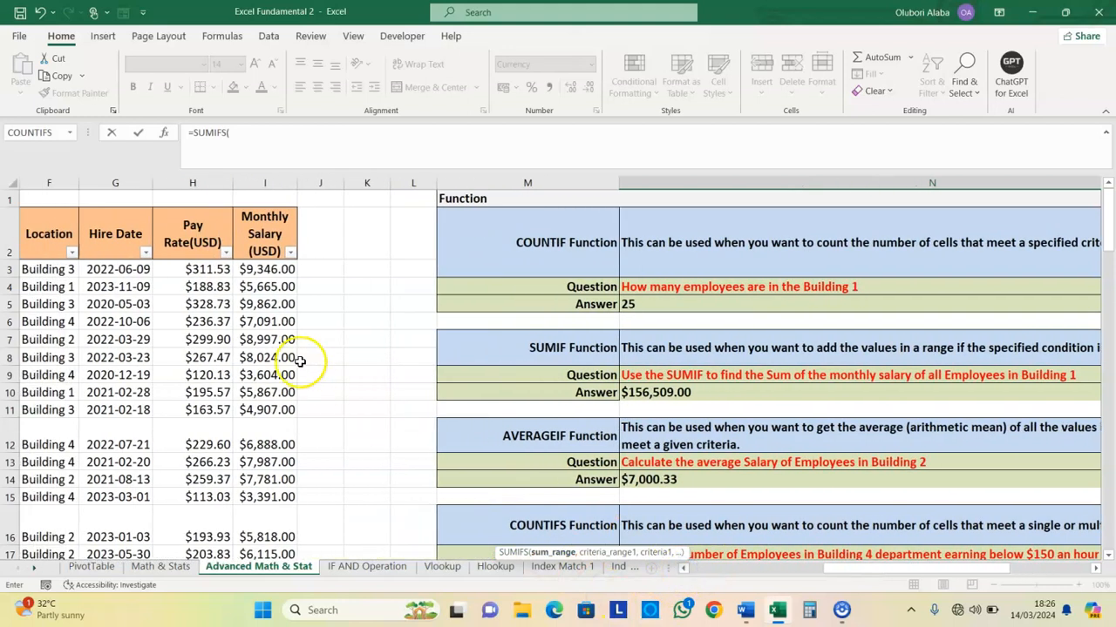
{"action": "left_click", "coordinate": [201, 241]}
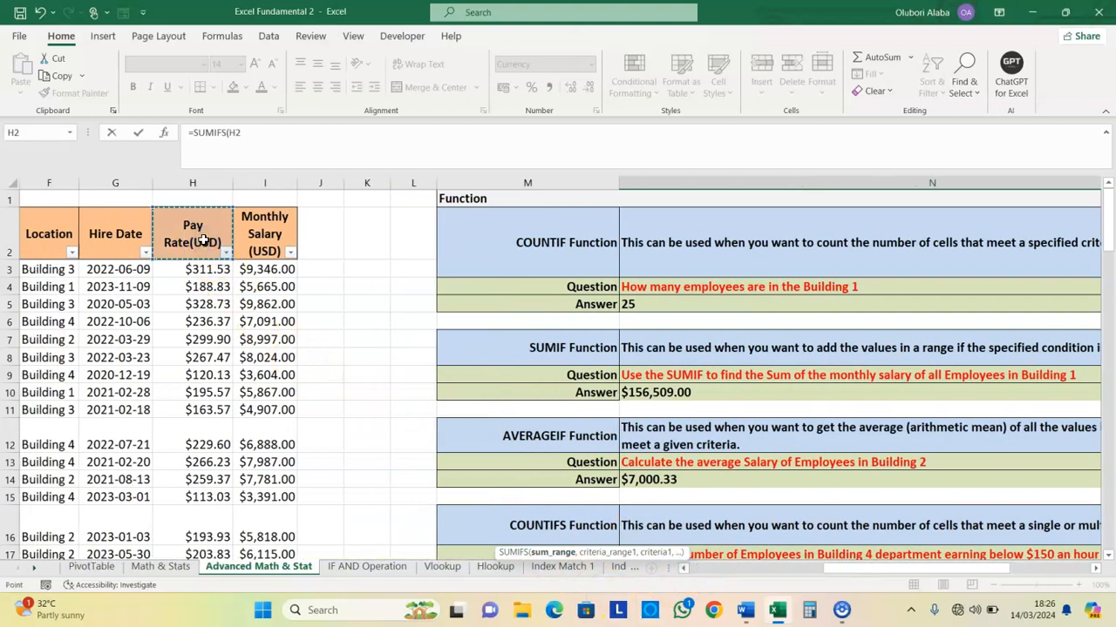
{"action": "key", "text": "ctrl+shift+Down"}
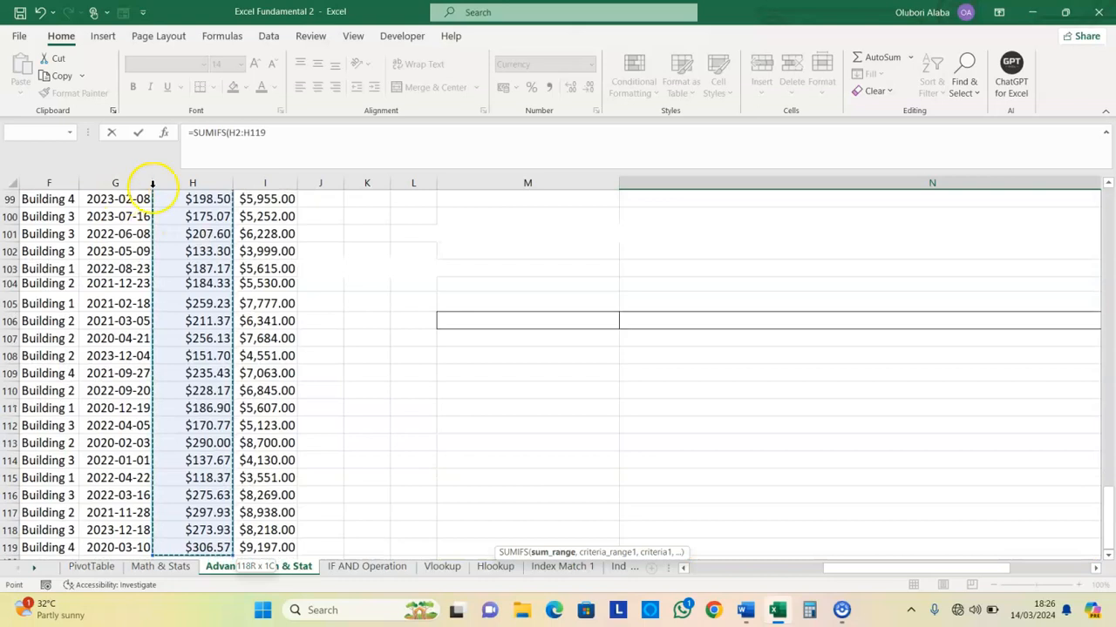
{"action": "left_click", "coordinate": [288, 142]}
{"action": "type", "text": ","}
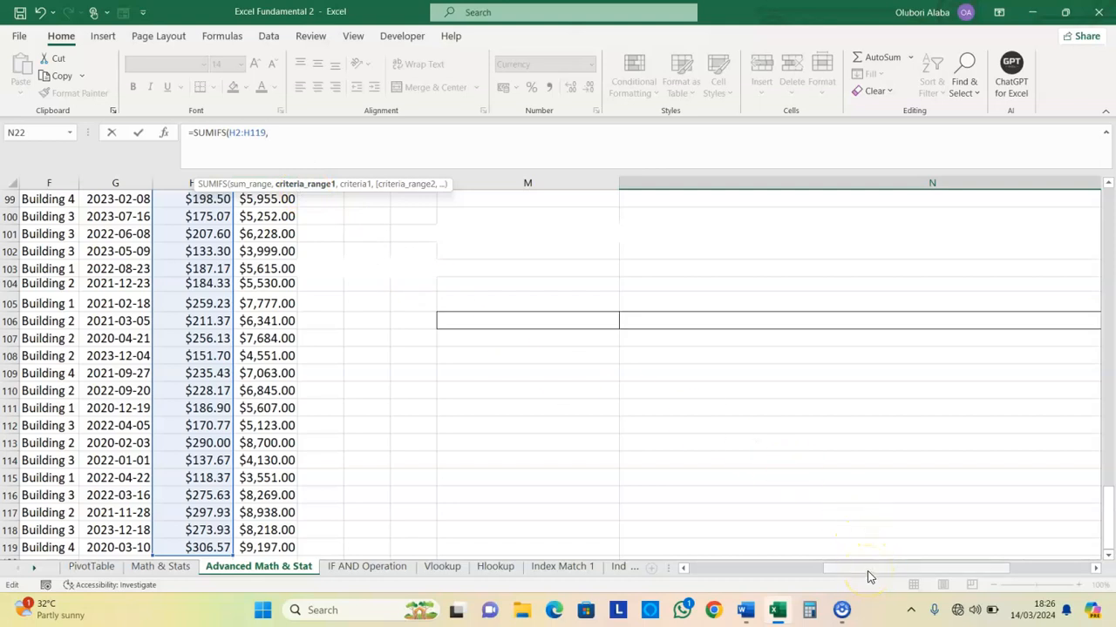
Set the first SUMIFS criteria range to the Location column F2:F119, with the Building 1 cell F103 as its criterion
{"action": "left_click_drag", "start_coordinate": [868, 571], "coordinate": [780, 573]}
{"action": "scroll", "coordinate": [414, 374], "scroll_direction": "up", "scroll_amount": 20}
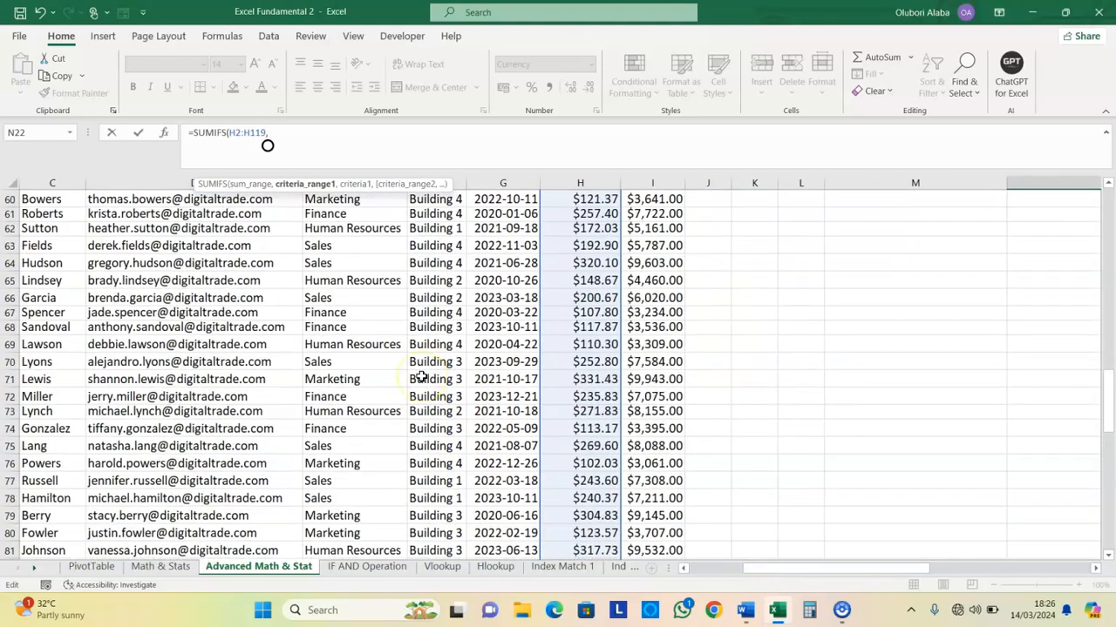
{"action": "scroll", "coordinate": [421, 376], "scroll_direction": "up", "scroll_amount": 11}
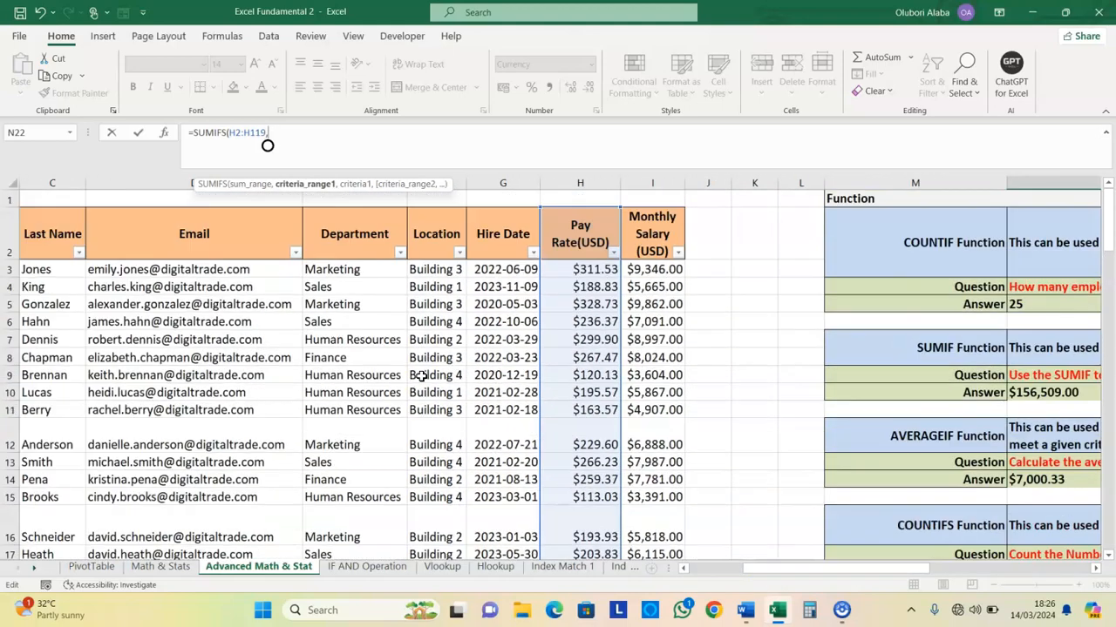
{"action": "left_click", "coordinate": [448, 242]}
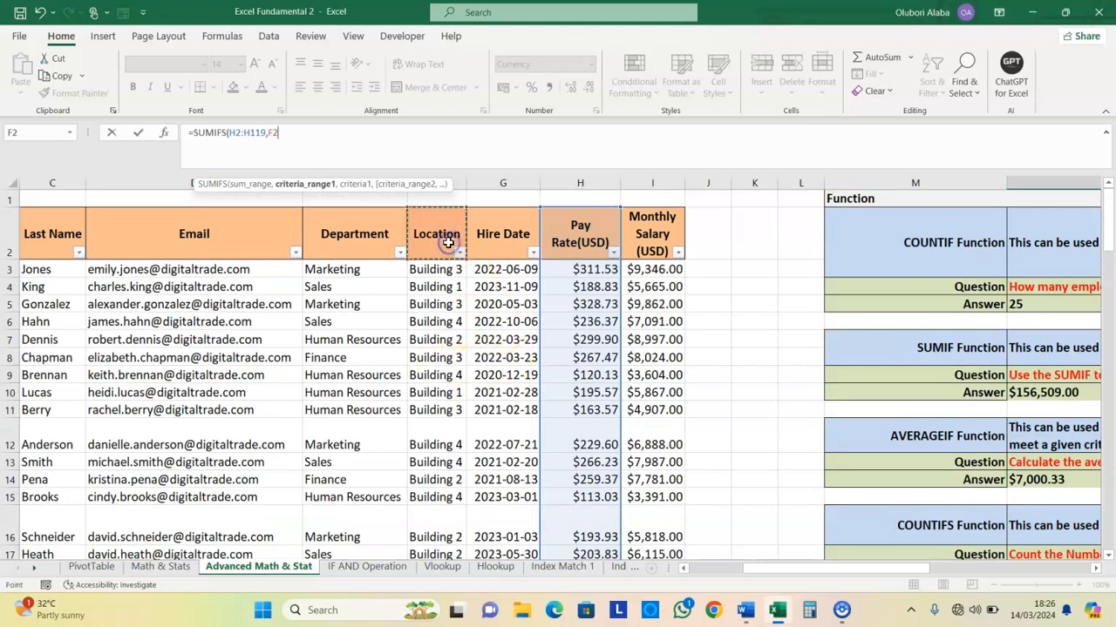
{"action": "key", "text": "ctrl+shift+Down"}
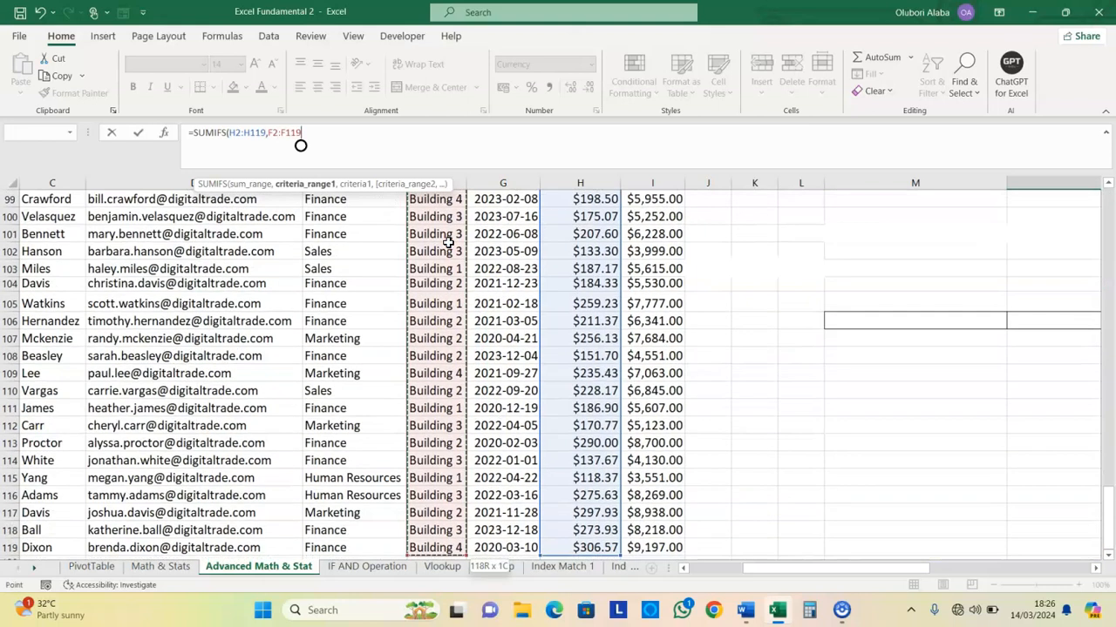
{"action": "type", "text": ","}
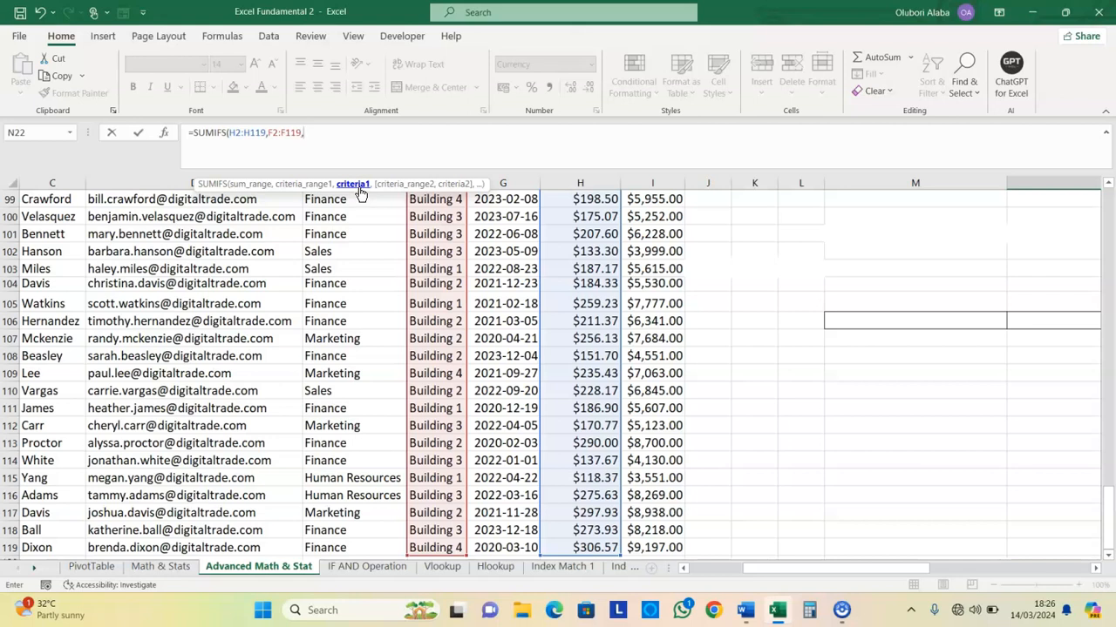
{"action": "left_click", "coordinate": [440, 271]}
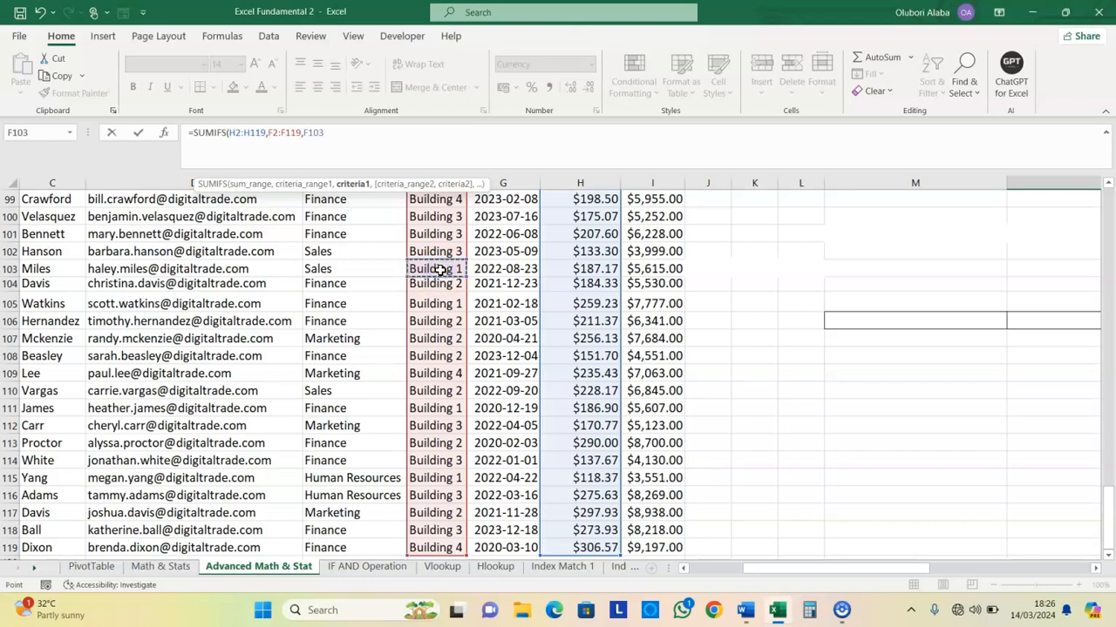
{"action": "type", "text": ","}
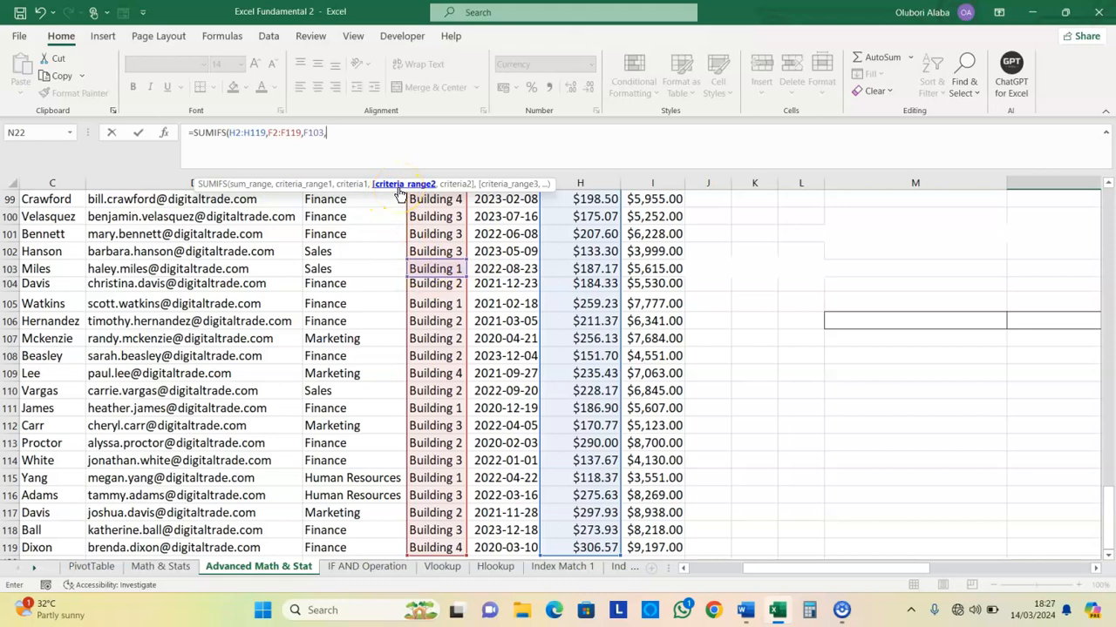
Add the Pay Rate column H2:H119 as the second SUMIFS criteria range
{"action": "left_click_drag", "start_coordinate": [1109, 505], "coordinate": [1100, 200]}
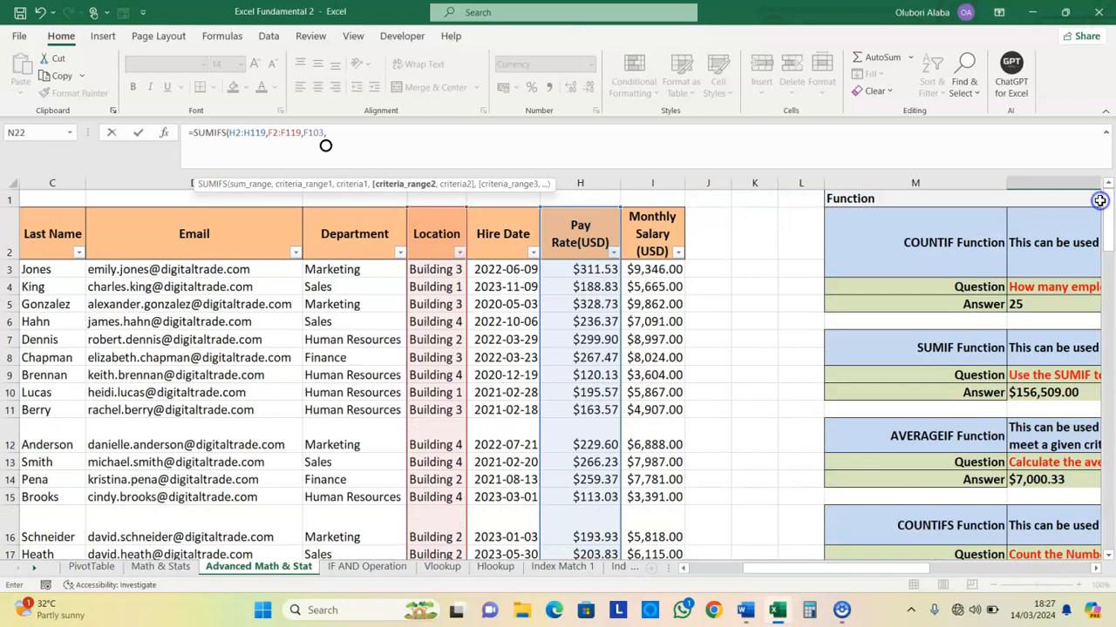
{"action": "left_click", "coordinate": [580, 234]}
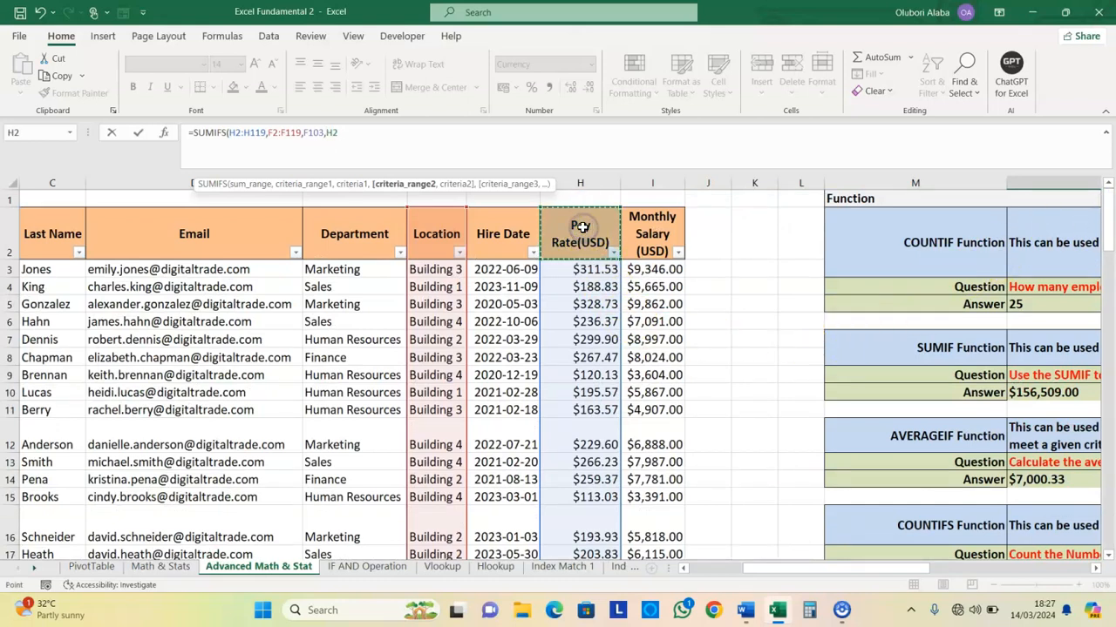
{"action": "key", "text": "ctrl+shift+Down"}
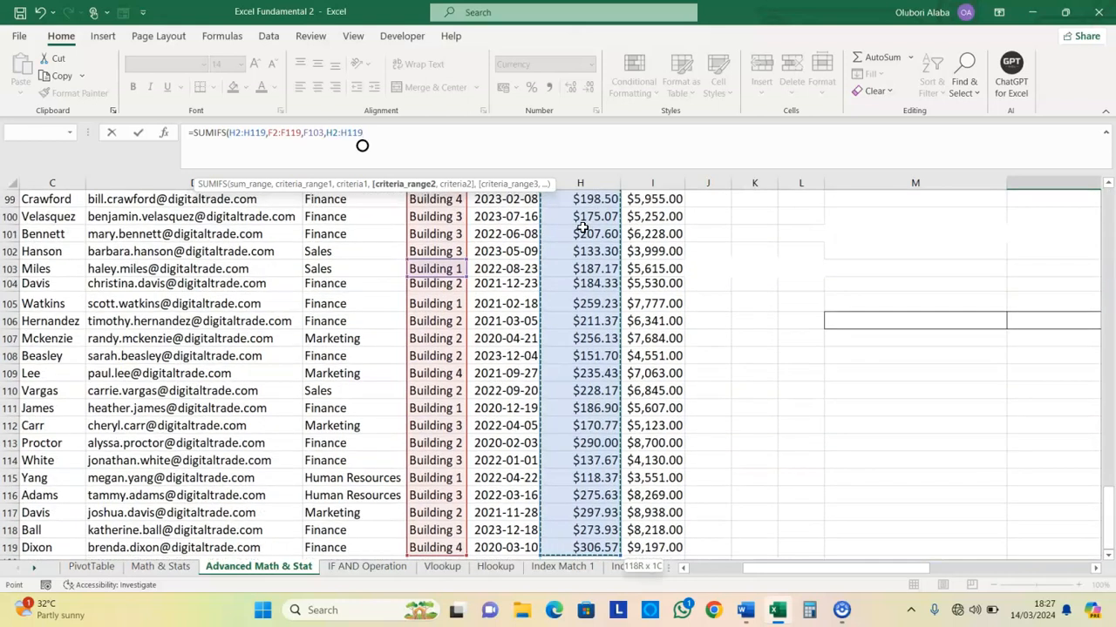
{"action": "type", "text": ","}
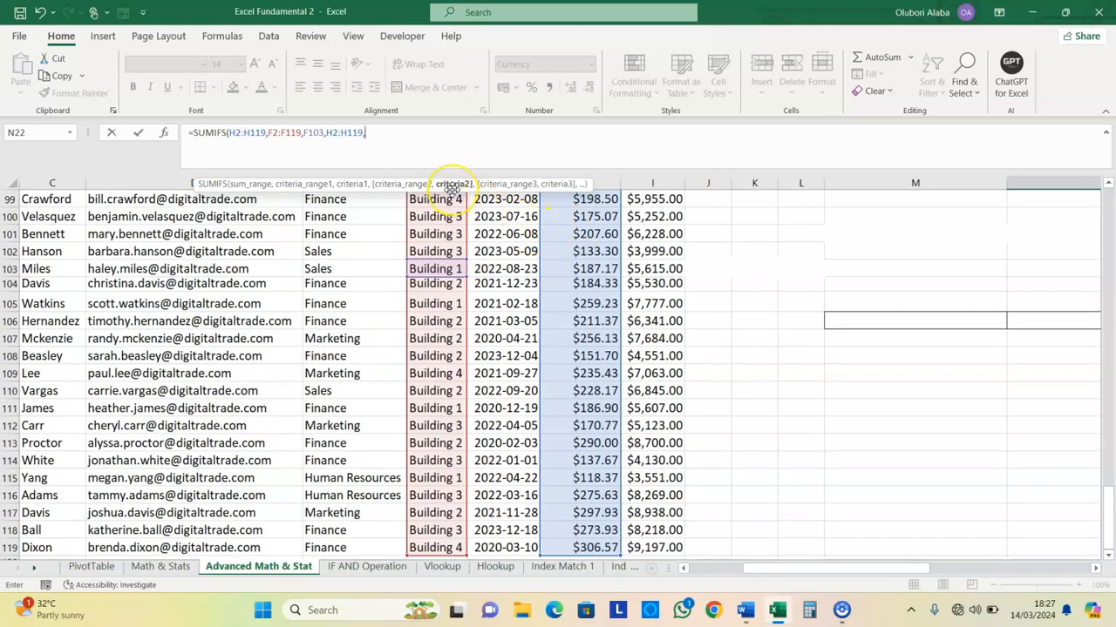
Complete the SUMIFS formula with the second criterion ">200", enter it, and check the answer in N22
{"action": "left_click_drag", "start_coordinate": [1109, 495], "coordinate": [1106, 258]}
{"action": "left_click_drag", "start_coordinate": [869, 569], "coordinate": [965, 566]}
{"action": "left_click_drag", "start_coordinate": [870, 568], "coordinate": [899, 567]}
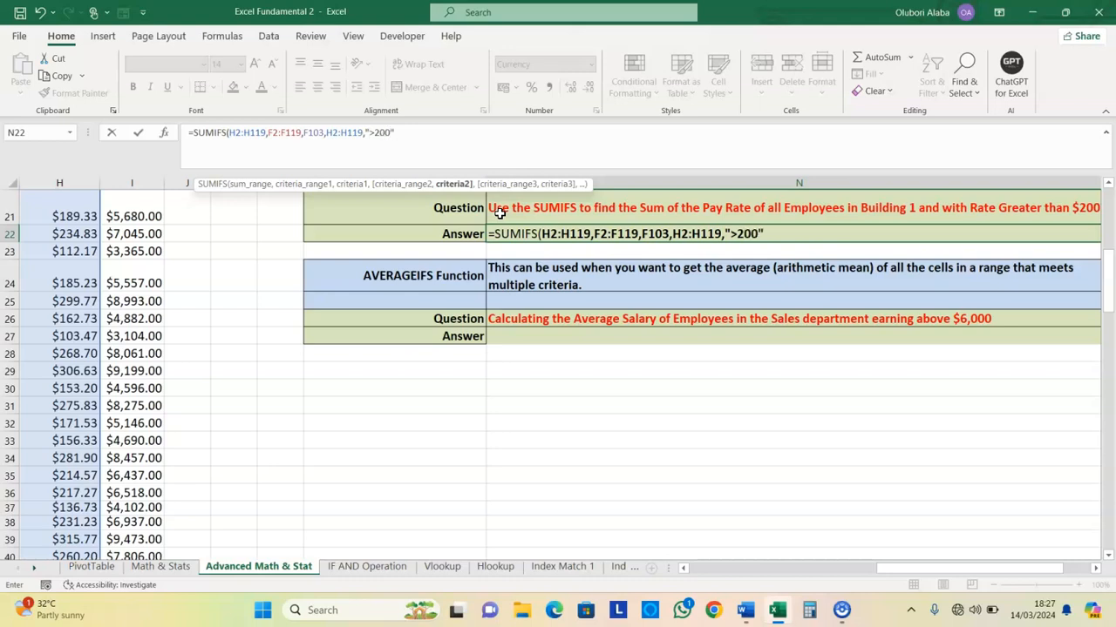
{"action": "type", "text": ")"}
{"action": "key", "text": "Return"}
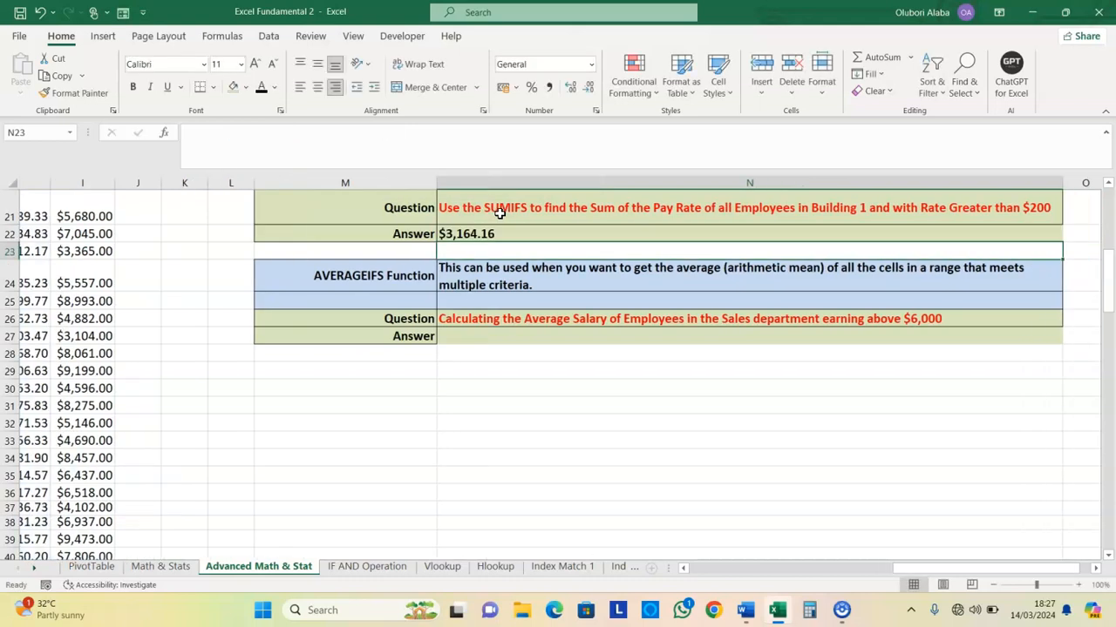
{"action": "left_click", "coordinate": [428, 231]}
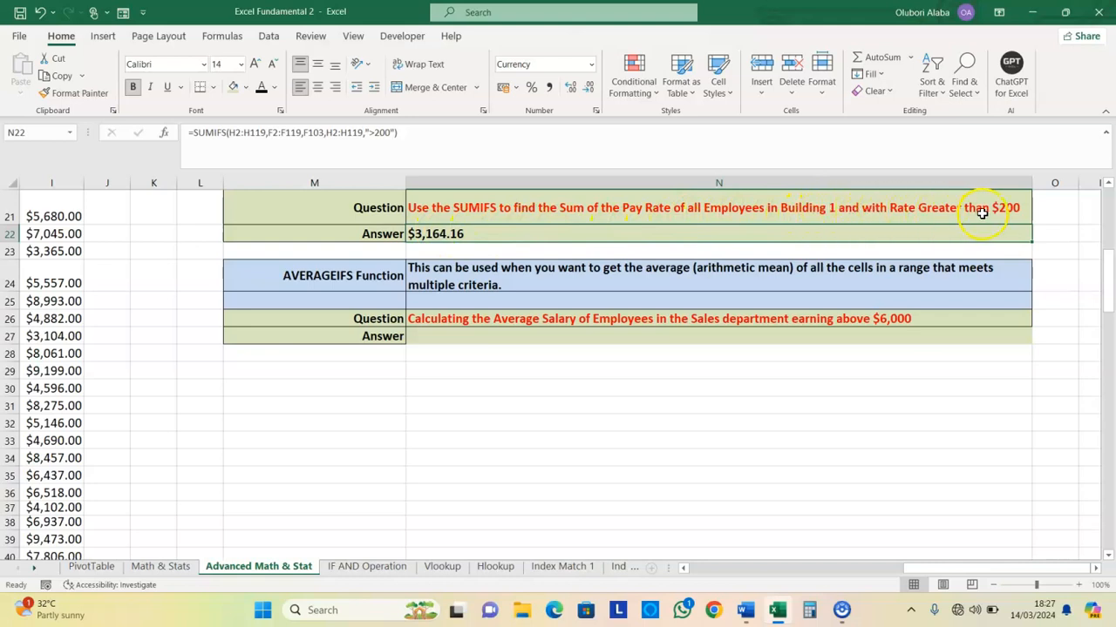
Review the AVERAGEIFS question in N26 and begin an AVERAGEIFS formula in answer cell N27
{"action": "left_click_drag", "start_coordinate": [920, 568], "coordinate": [862, 569]}
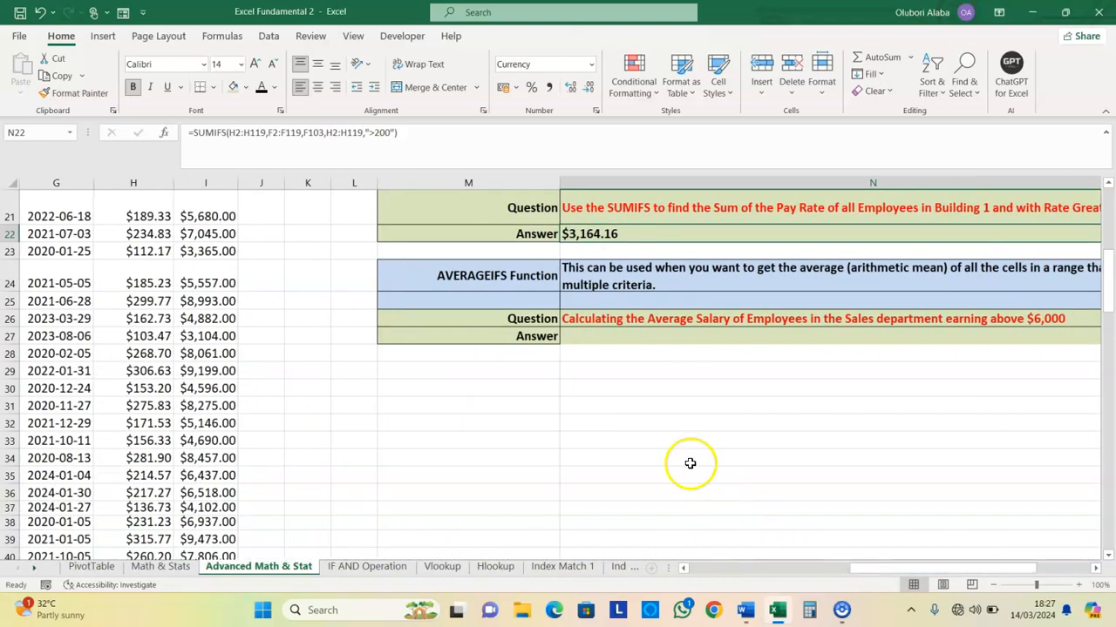
{"action": "left_click", "coordinate": [607, 335]}
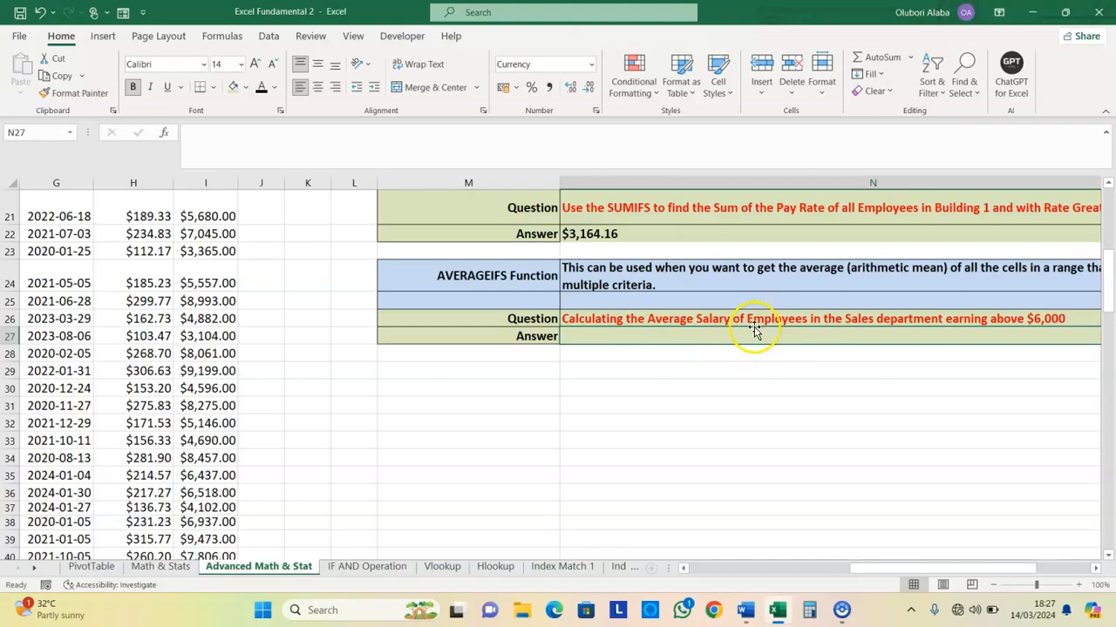
{"action": "left_click", "coordinate": [582, 321]}
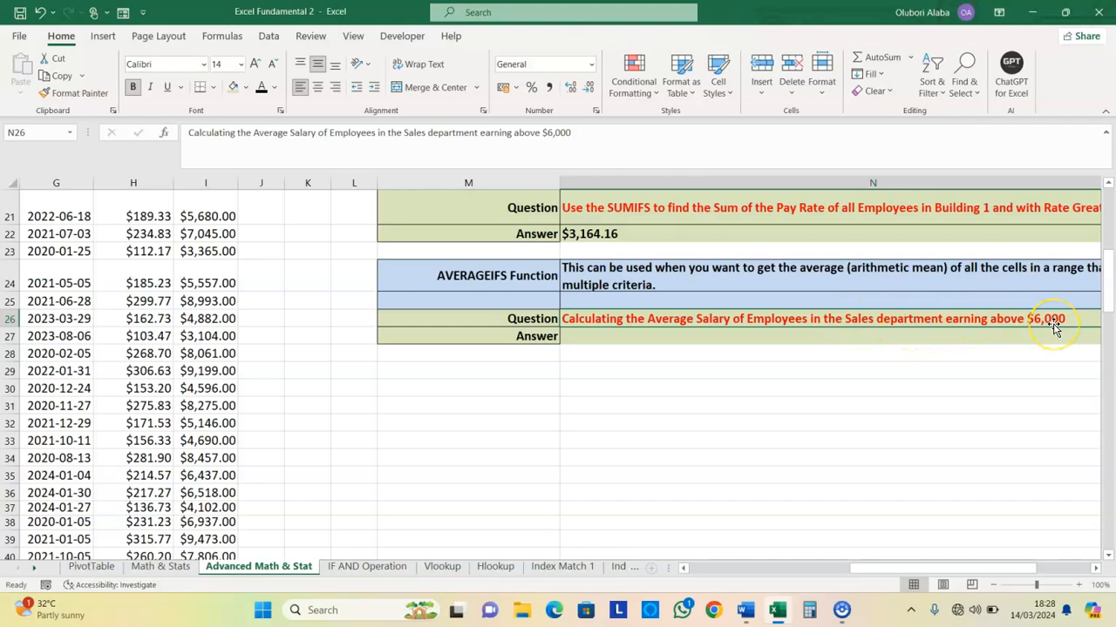
{"action": "left_click", "coordinate": [614, 338]}
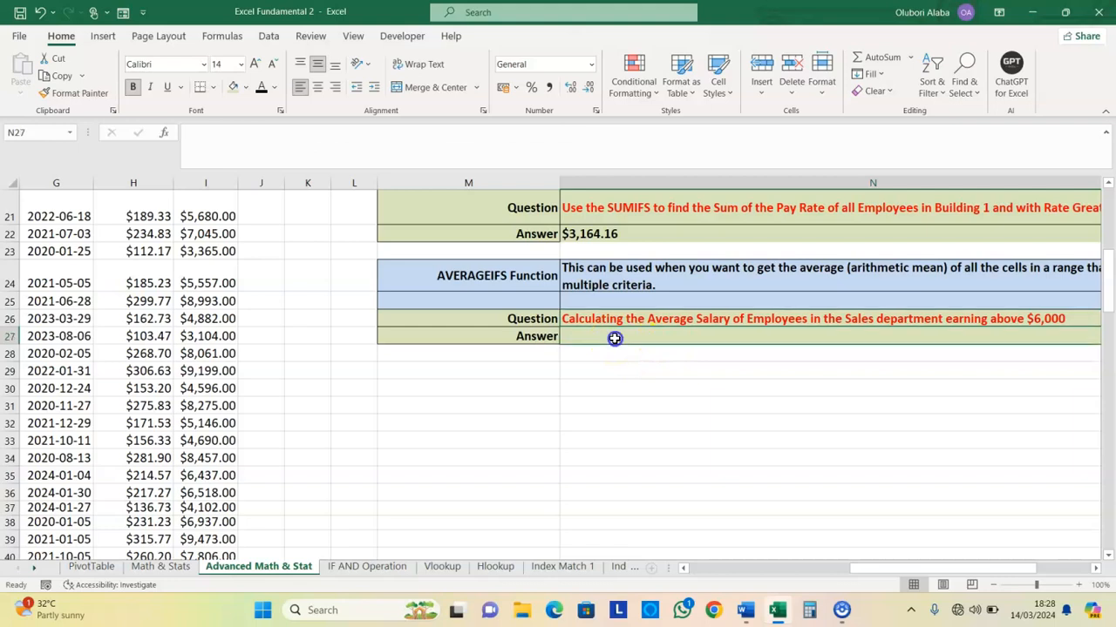
{"action": "type", "text": "="}
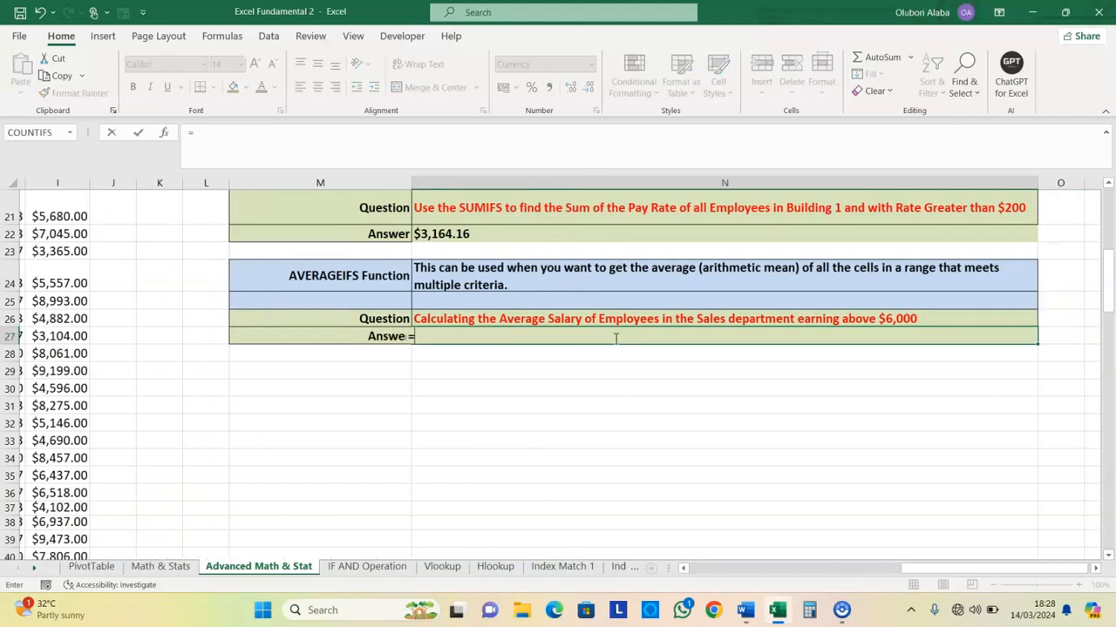
{"action": "type", "text": "averg"}
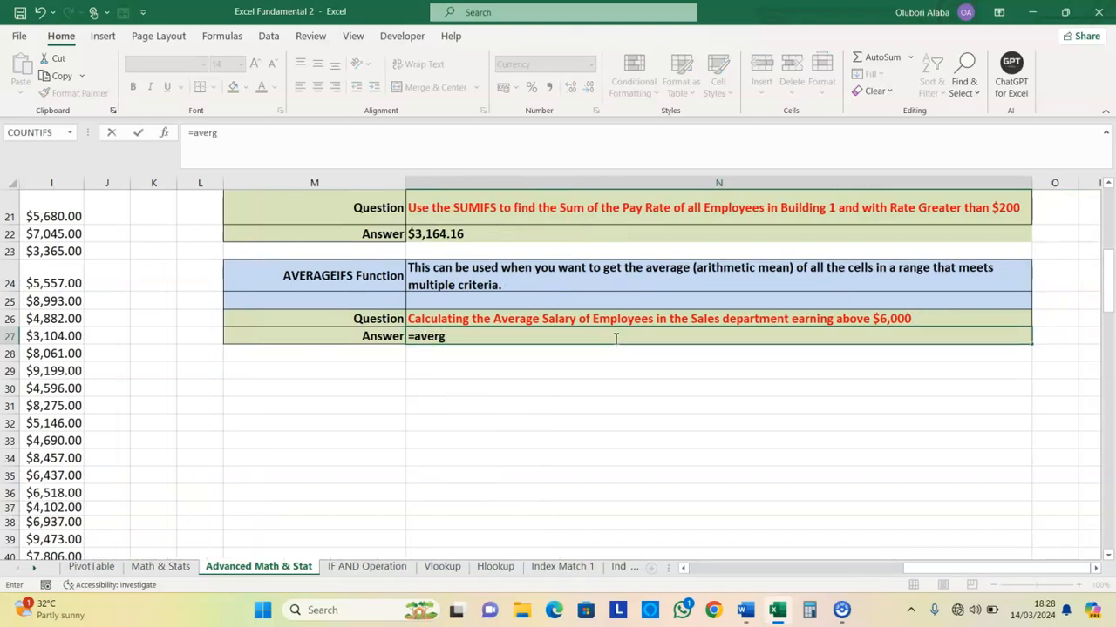
{"action": "key", "text": "BackSpace"}
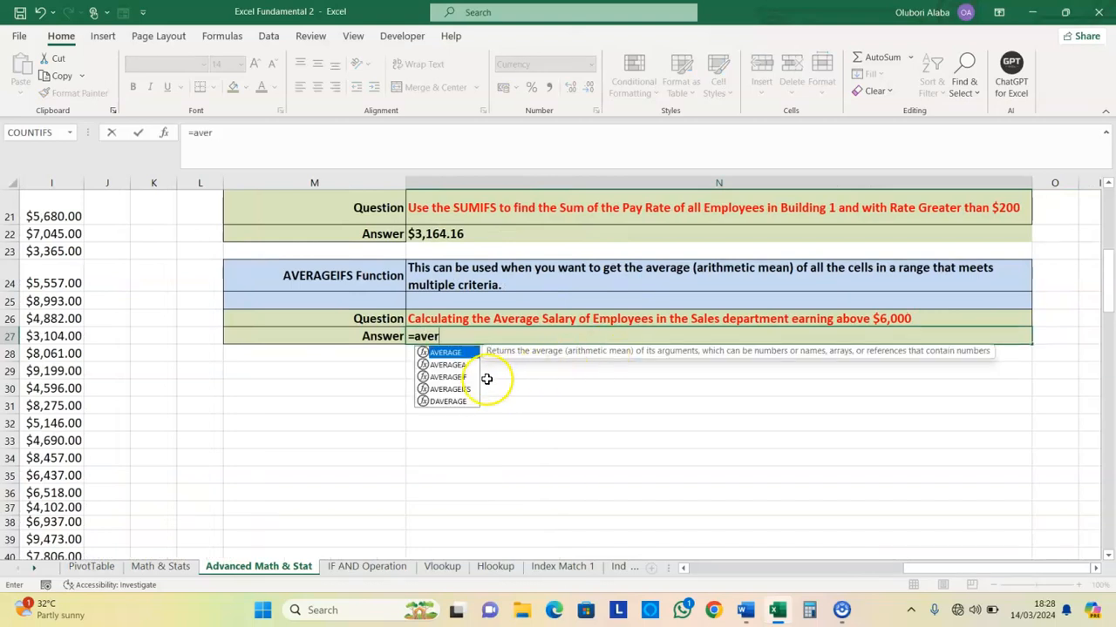
{"action": "double_click", "coordinate": [450, 390]}
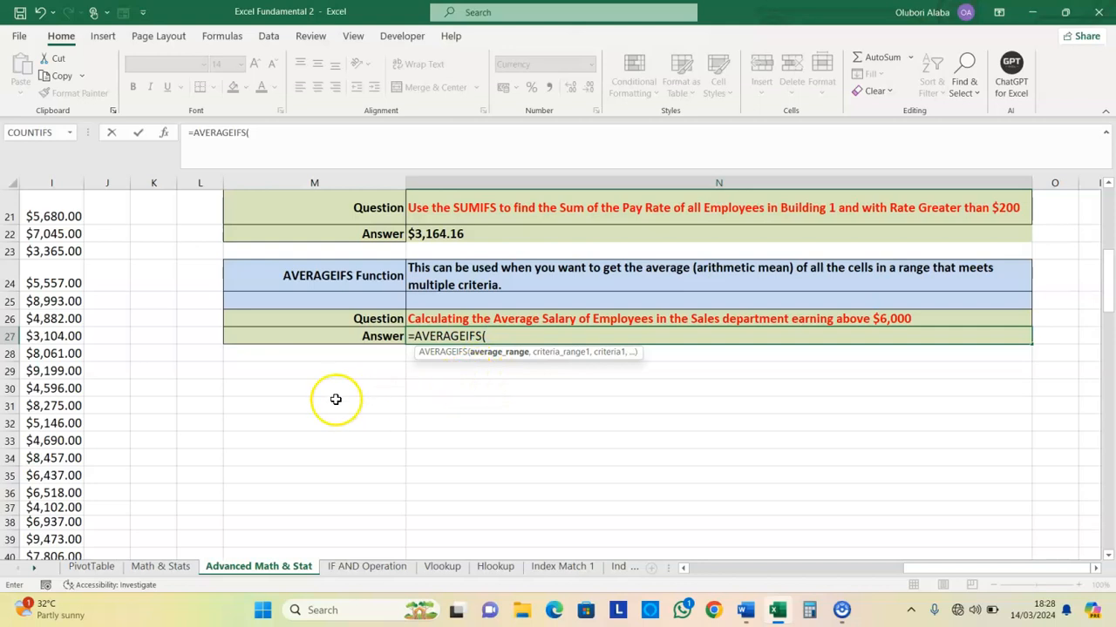
Set the AVERAGEIFS average range to the Monthly Salary column I2:I119
{"action": "scroll", "coordinate": [174, 375], "scroll_direction": "up", "scroll_amount": 7}
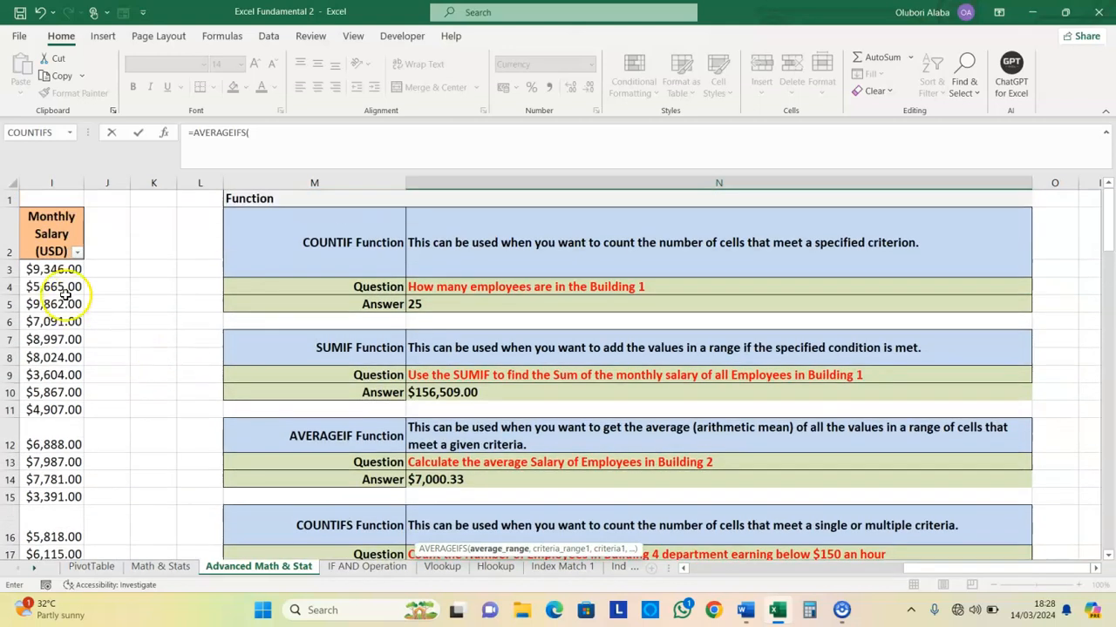
{"action": "left_click", "coordinate": [61, 243]}
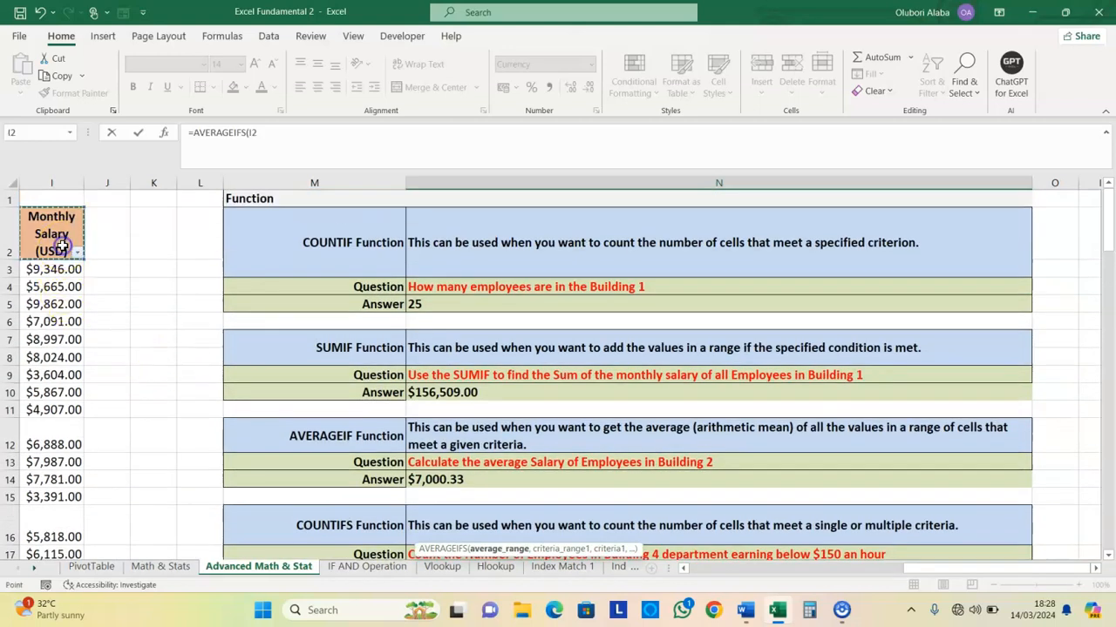
{"action": "key", "text": "ctrl+shift+Down"}
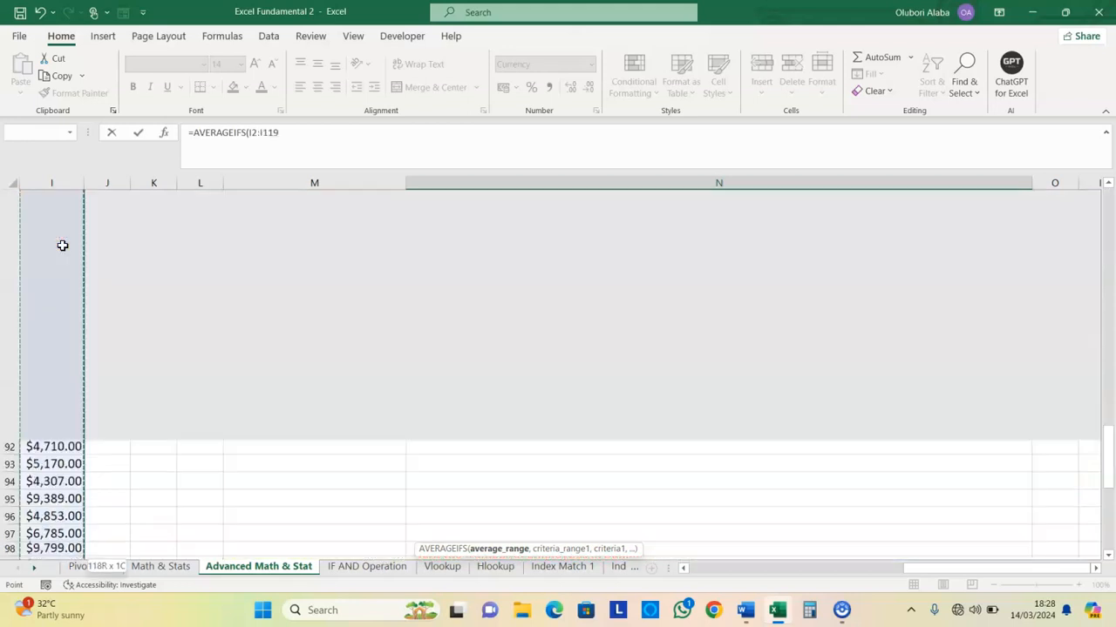
{"action": "type", "text": ","}
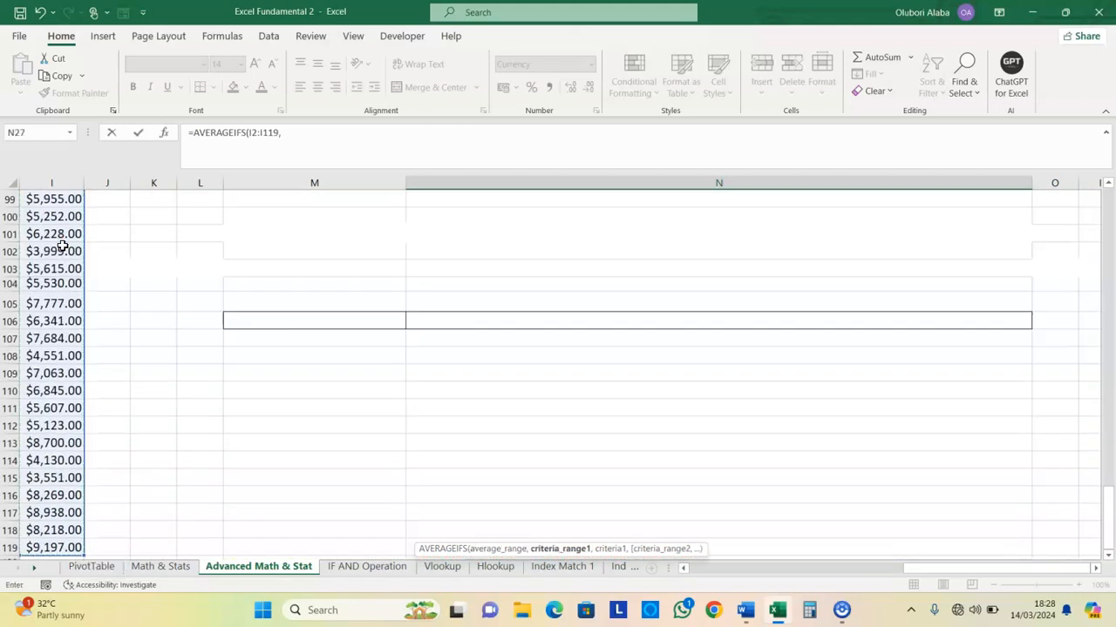
{"action": "left_click", "coordinate": [289, 137]}
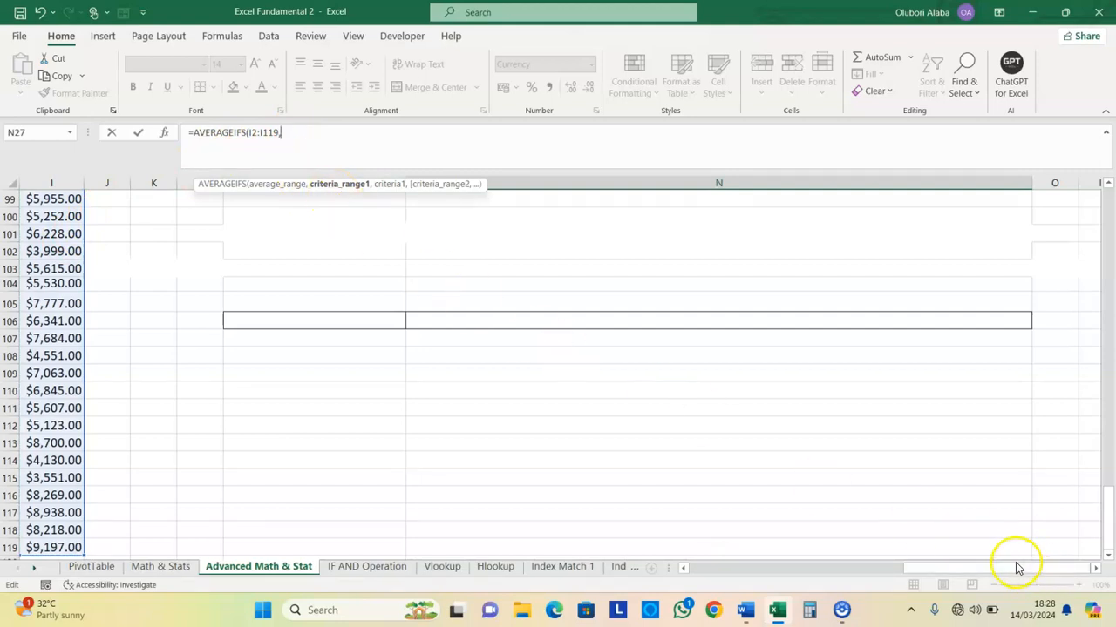
Set the first AVERAGEIFS criteria range to the Department column E2:E119, with the Sales cell E103 as its criterion
{"action": "left_click_drag", "start_coordinate": [899, 563], "coordinate": [795, 571]}
{"action": "scroll", "coordinate": [575, 431], "scroll_direction": "up", "scroll_amount": 20}
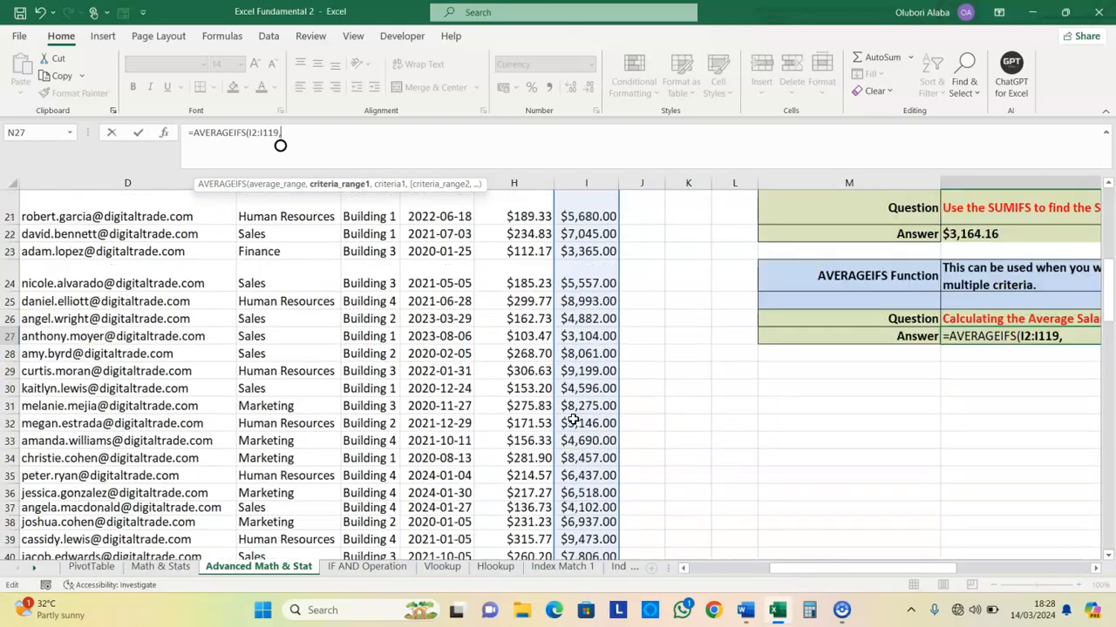
{"action": "scroll", "coordinate": [572, 419], "scroll_direction": "up", "scroll_amount": 1}
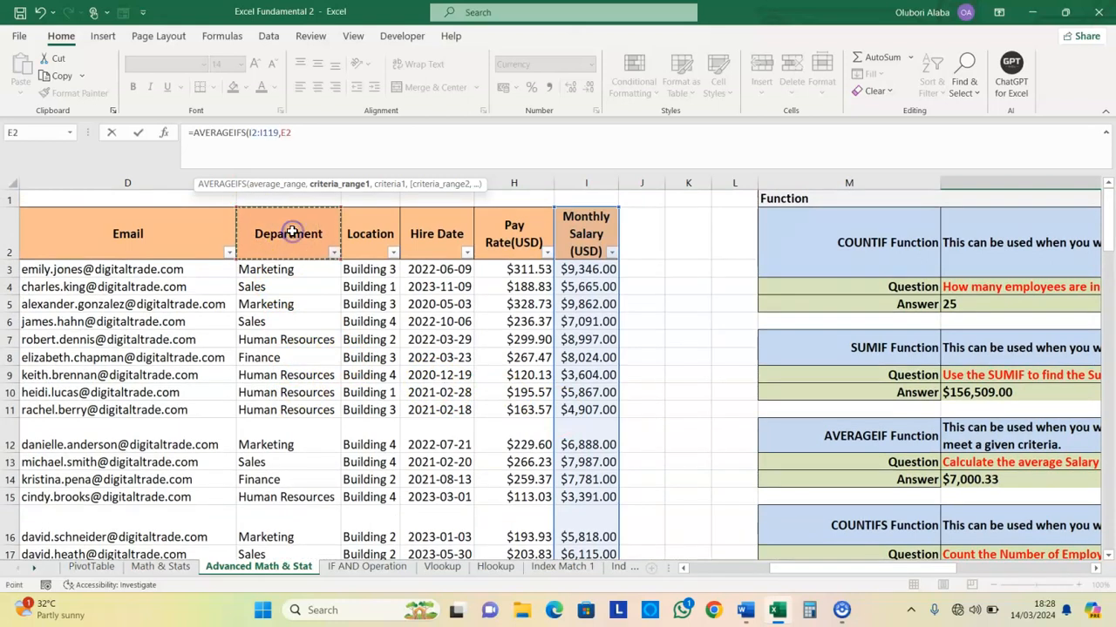
{"action": "key", "text": "ctrl+shift+Down"}
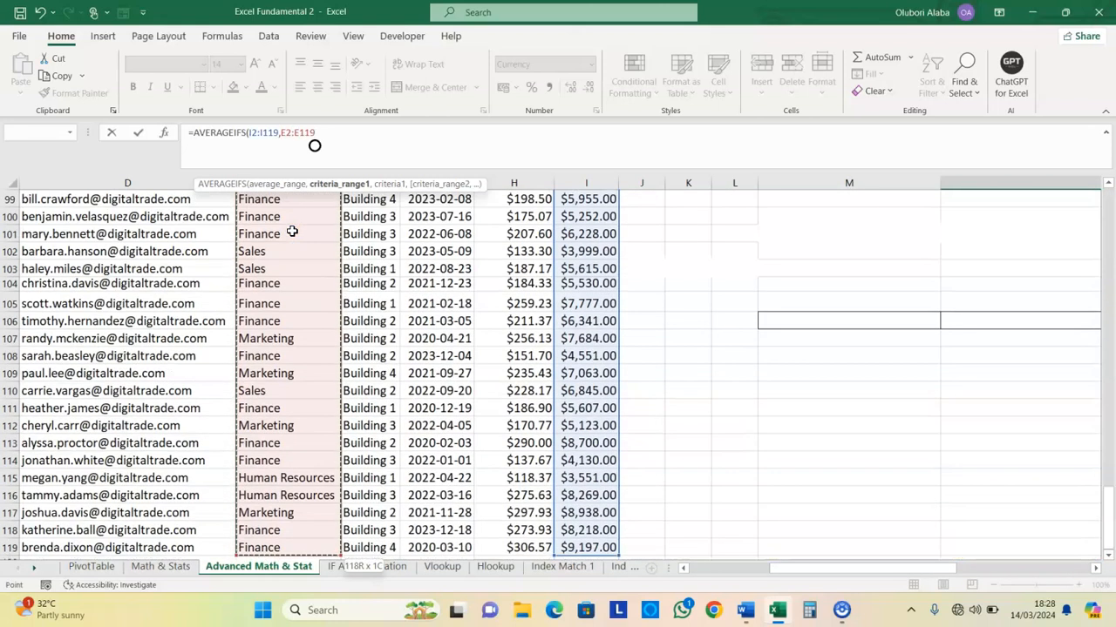
{"action": "type", "text": ","}
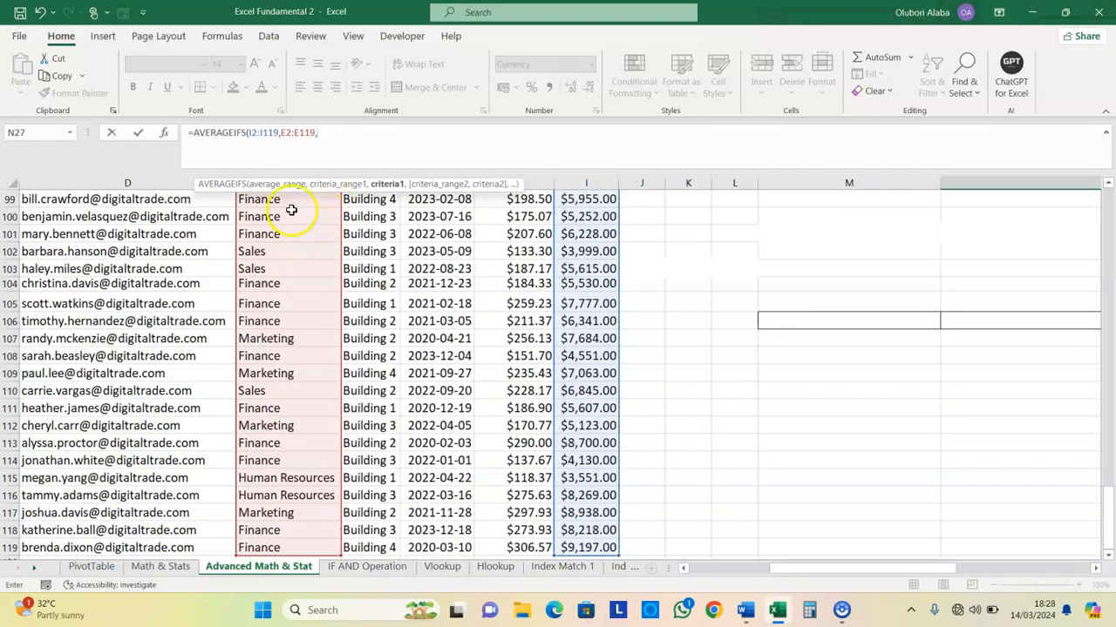
{"action": "left_click", "coordinate": [267, 268]}
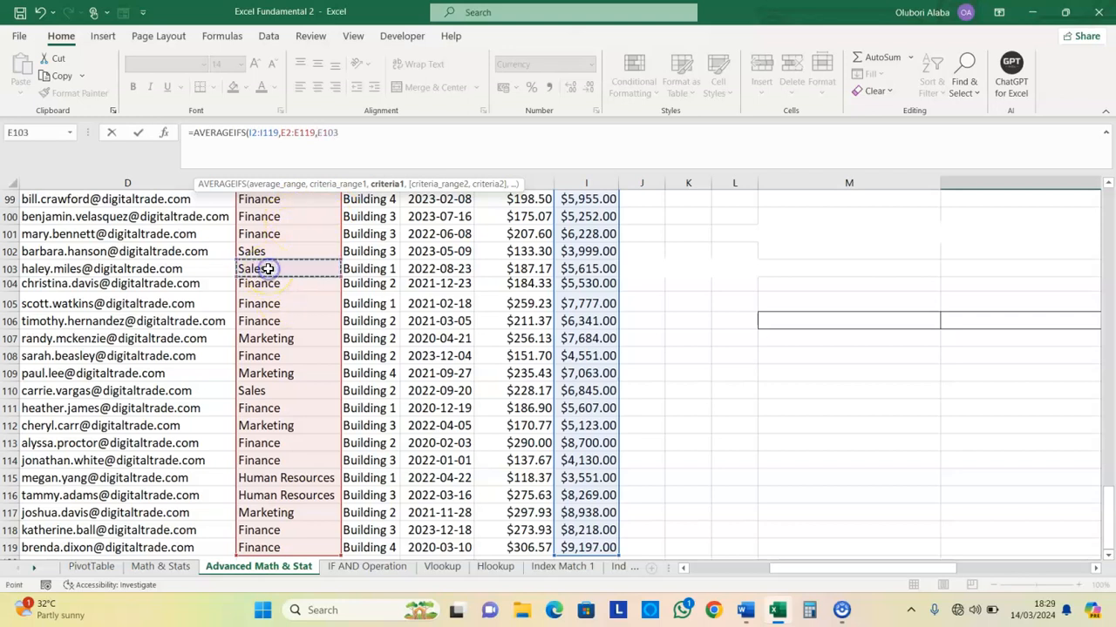
{"action": "type", "text": ","}
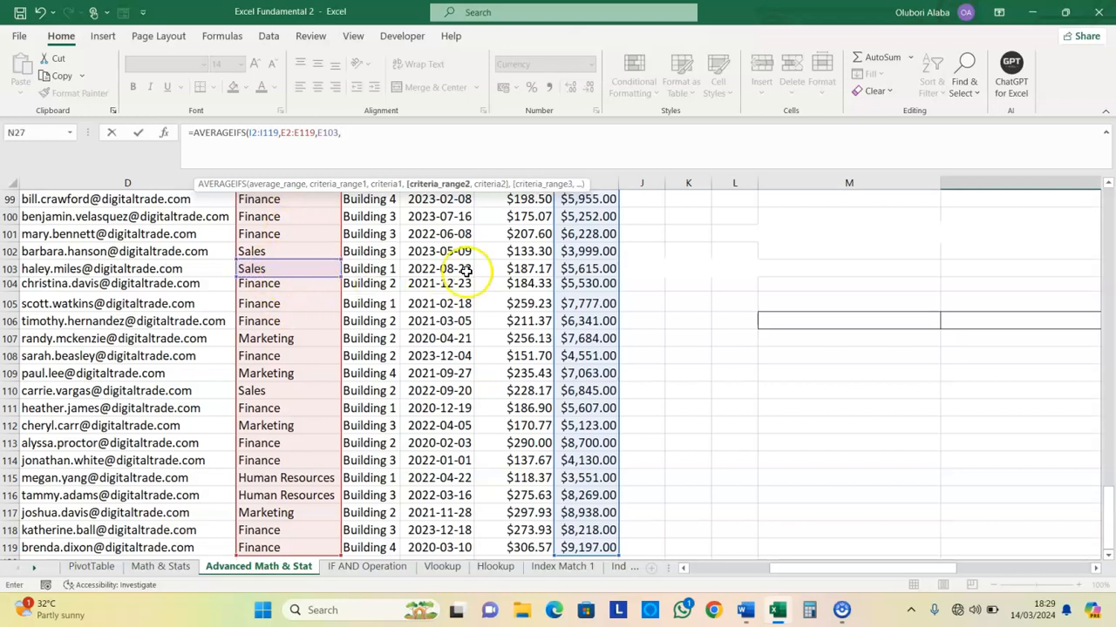
Add the Monthly Salary column I2:I119 as the second AVERAGEIFS criteria range
{"action": "left_click_drag", "start_coordinate": [1108, 493], "coordinate": [1106, 189]}
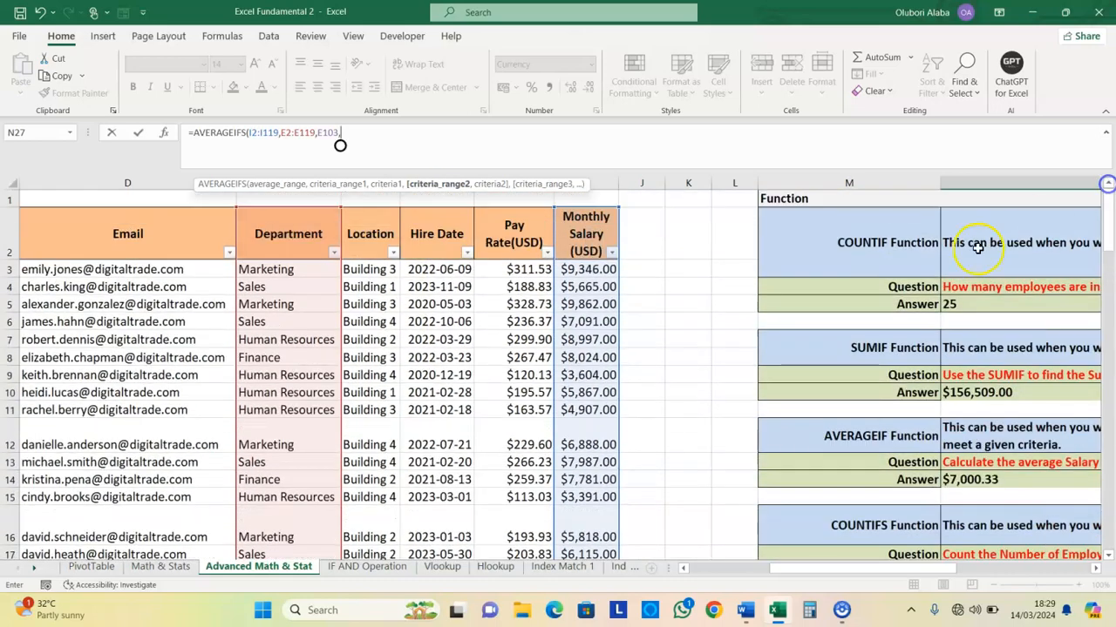
{"action": "left_click", "coordinate": [591, 228]}
{"action": "key", "text": "ctrl+shift+Down"}
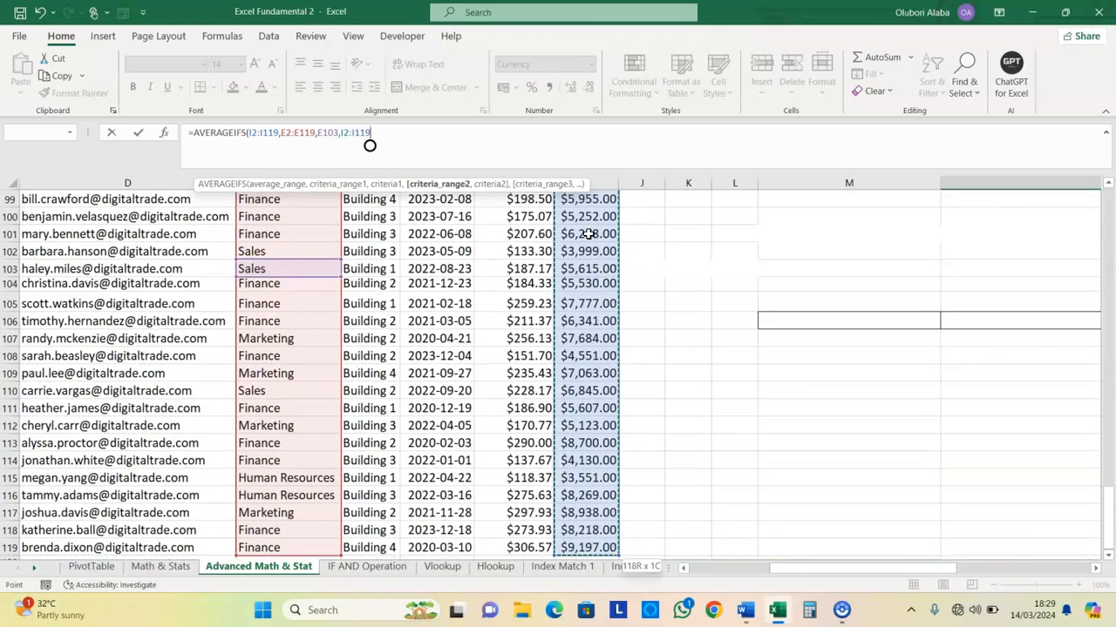
Set the second AVERAGEIFS criterion to "6000" and enter the completed formula in N27
{"action": "type", "text": ",\"6000"}
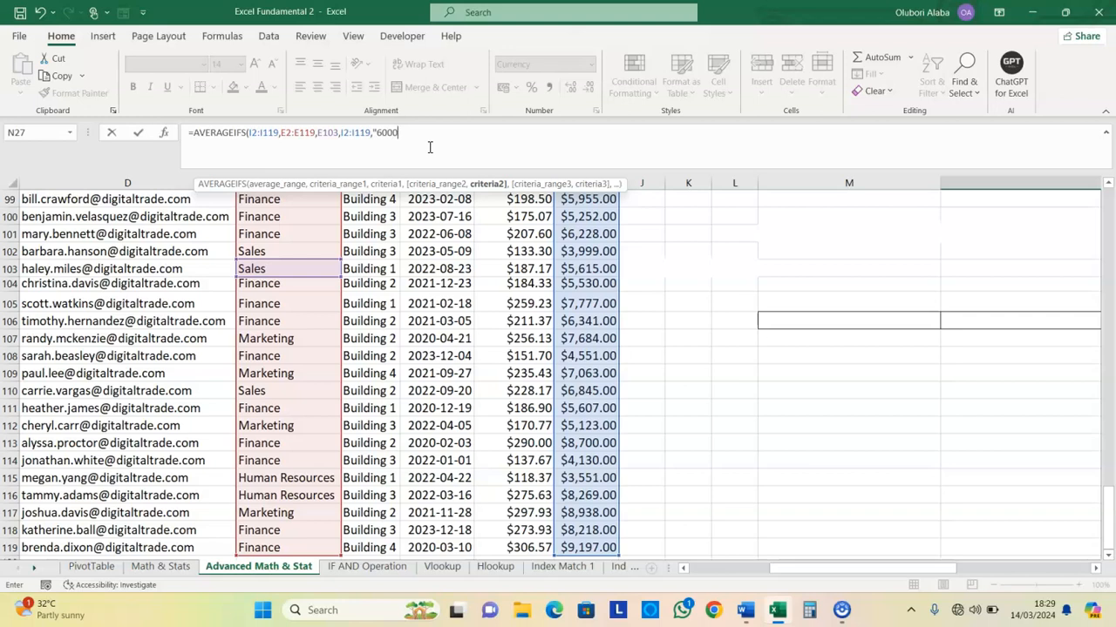
{"action": "type", "text": ")"}
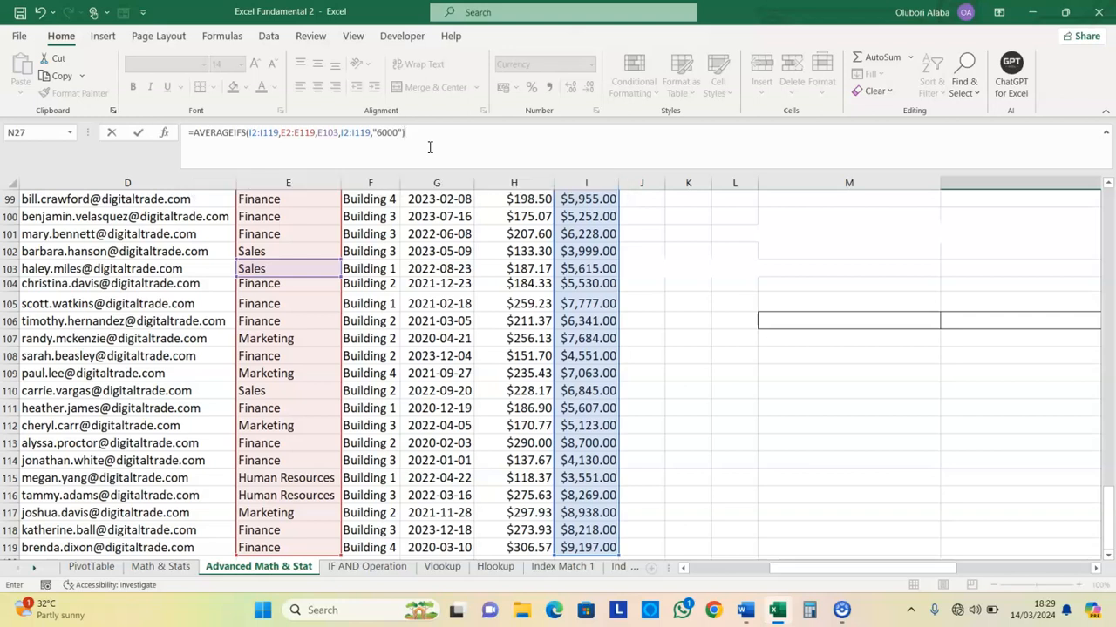
{"action": "key", "text": "Return"}
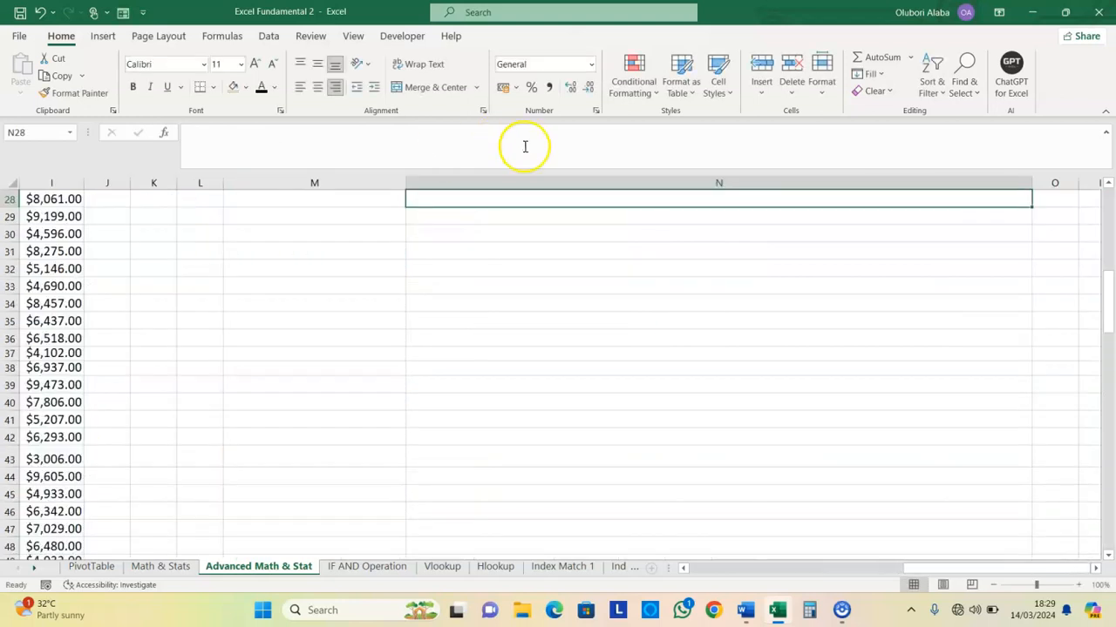
Correct the second criterion of the AVERAGEIFS formula in N27 to ">6000"
{"action": "scroll", "coordinate": [579, 302], "scroll_direction": "up", "scroll_amount": 3}
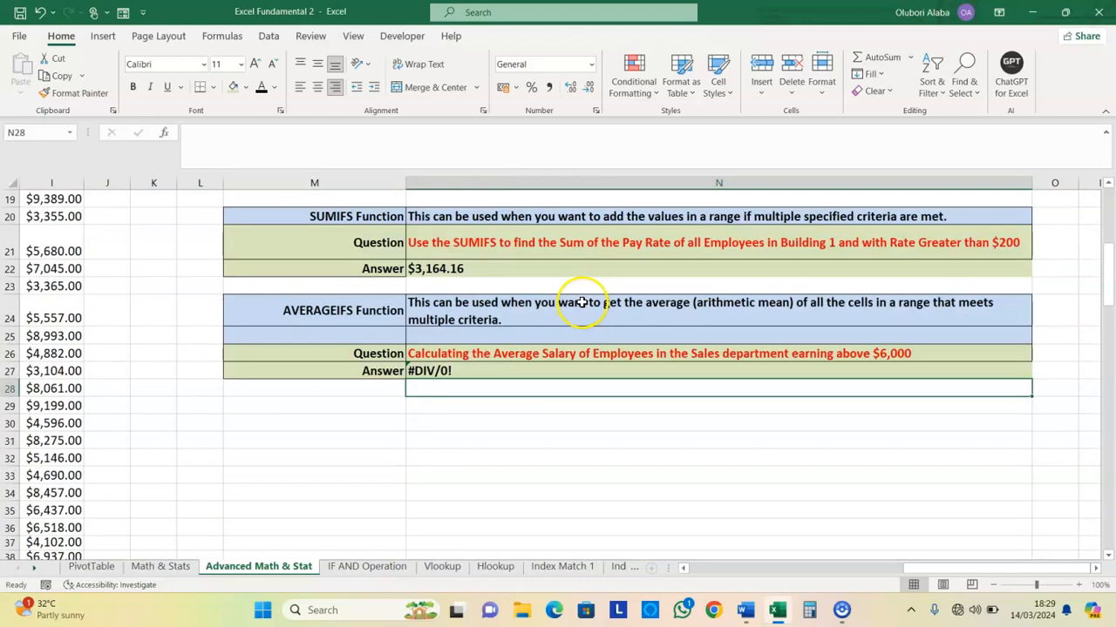
{"action": "left_click", "coordinate": [468, 370]}
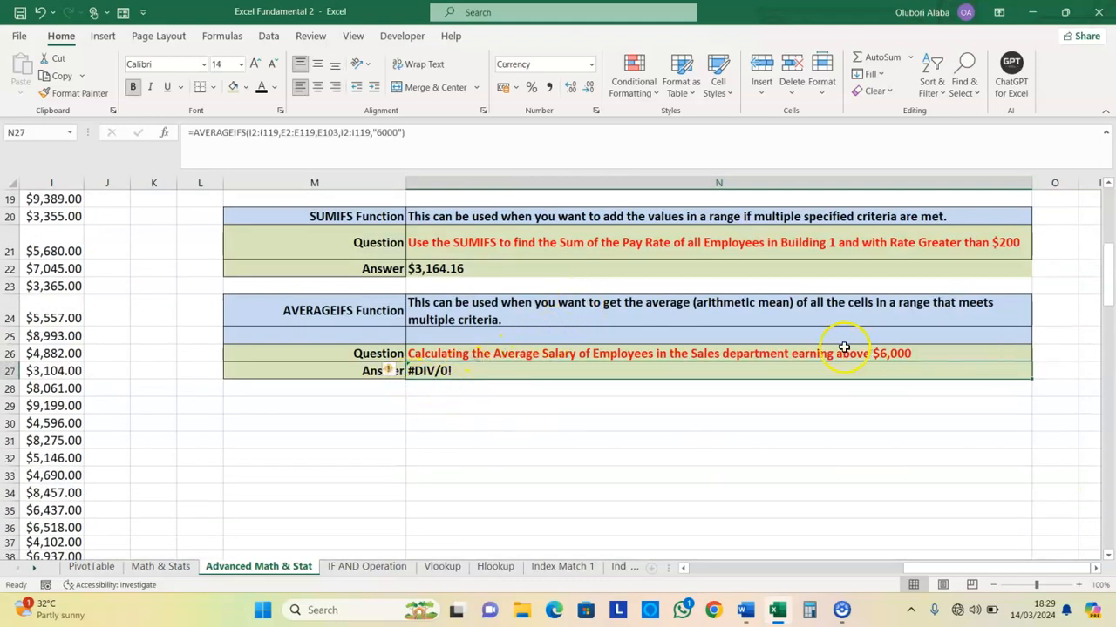
{"action": "left_click", "coordinate": [378, 134]}
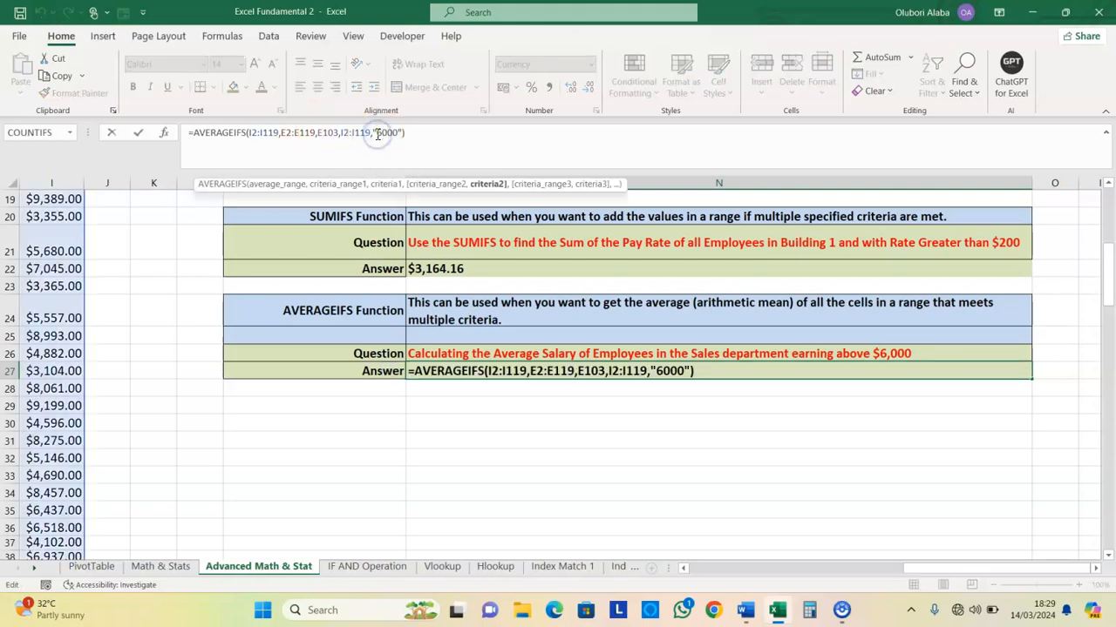
{"action": "type", "text": ">"}
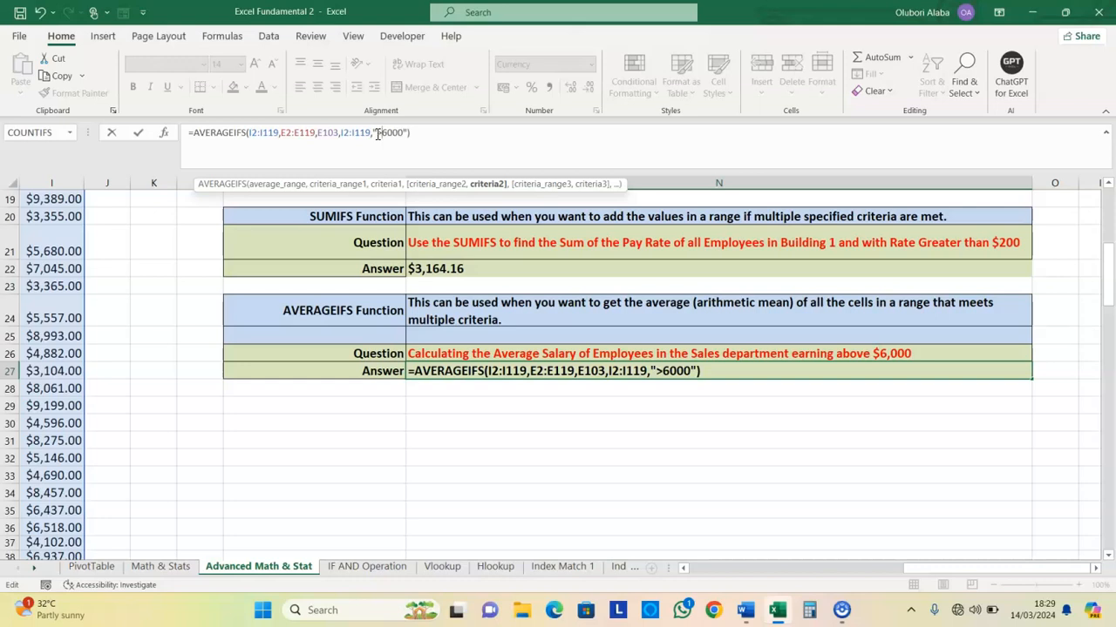
{"action": "key", "text": "Return"}
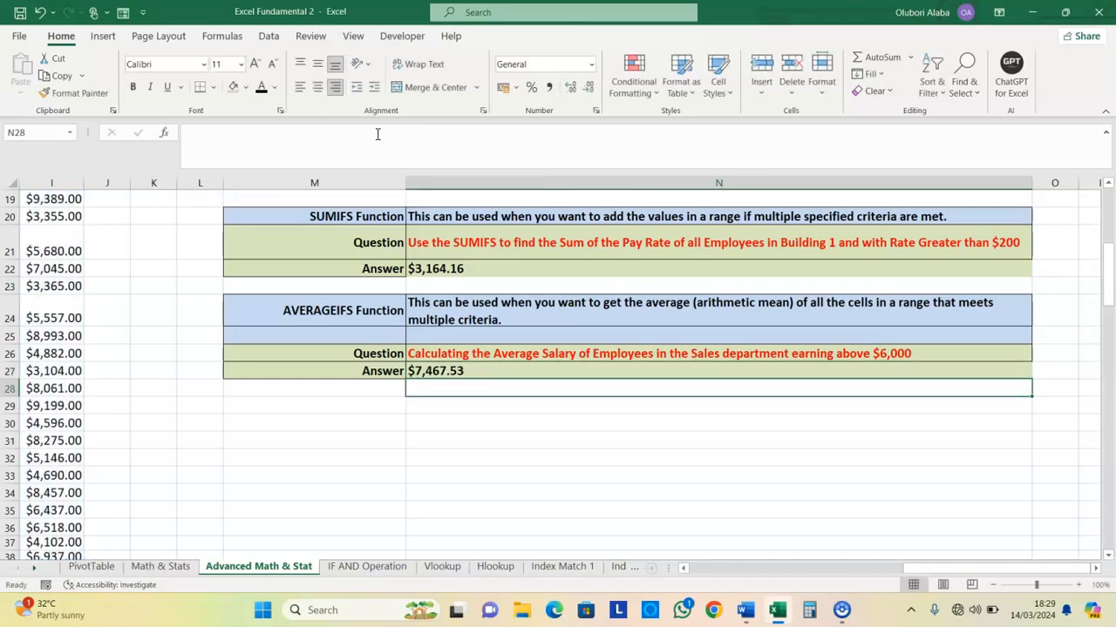
Review the AVERAGEIFS answer in N27, the employee data table and the COUNTIF through AVERAGEIFS questions and answers
{"action": "left_click", "coordinate": [454, 372]}
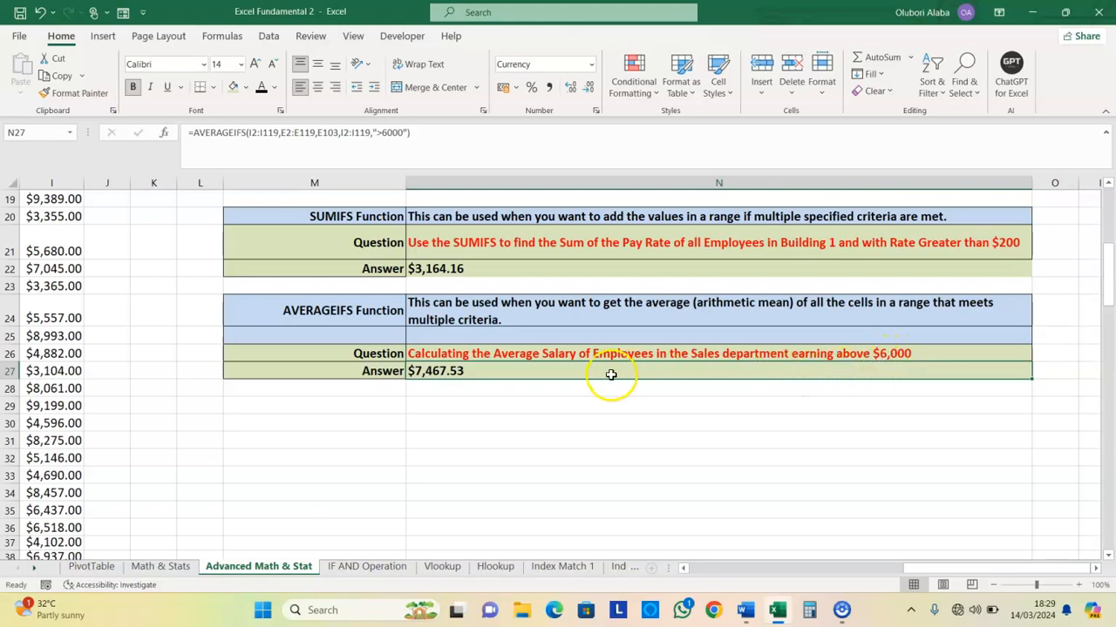
{"action": "scroll", "coordinate": [476, 352], "scroll_direction": "up", "scroll_amount": 6}
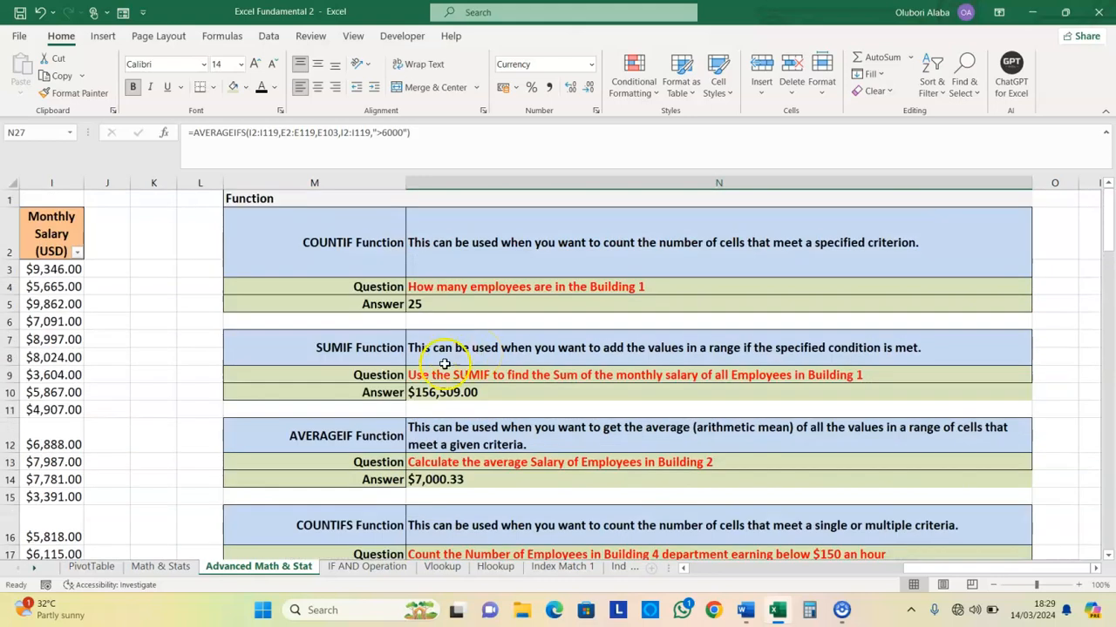
{"action": "scroll", "coordinate": [737, 572], "scroll_direction": "left", "scroll_amount": 6}
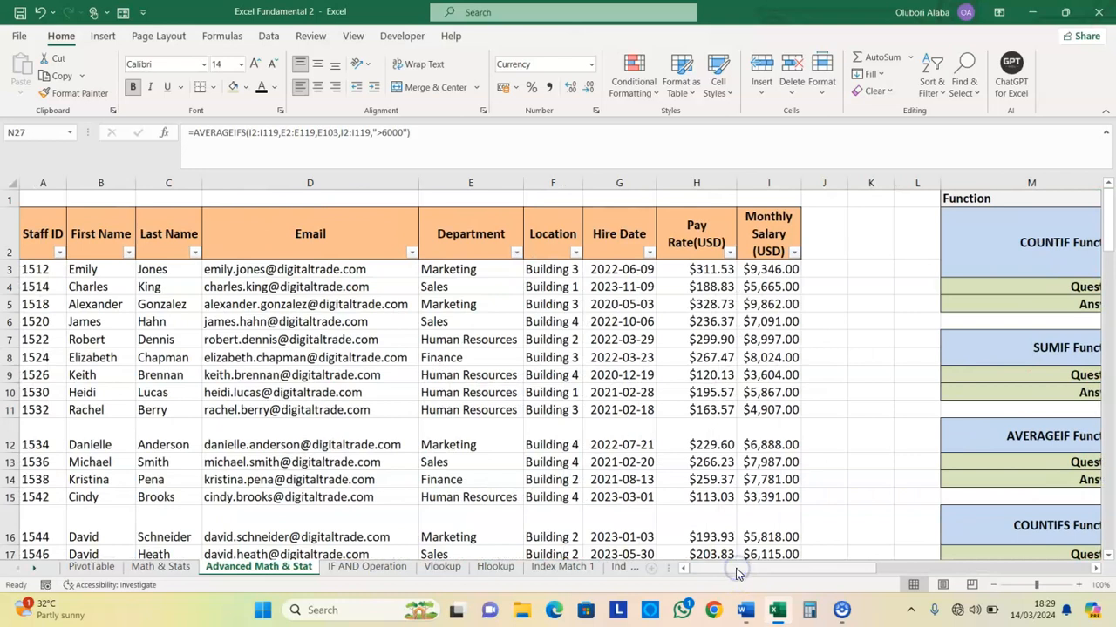
{"action": "left_click_drag", "start_coordinate": [736, 573], "coordinate": [871, 533]}
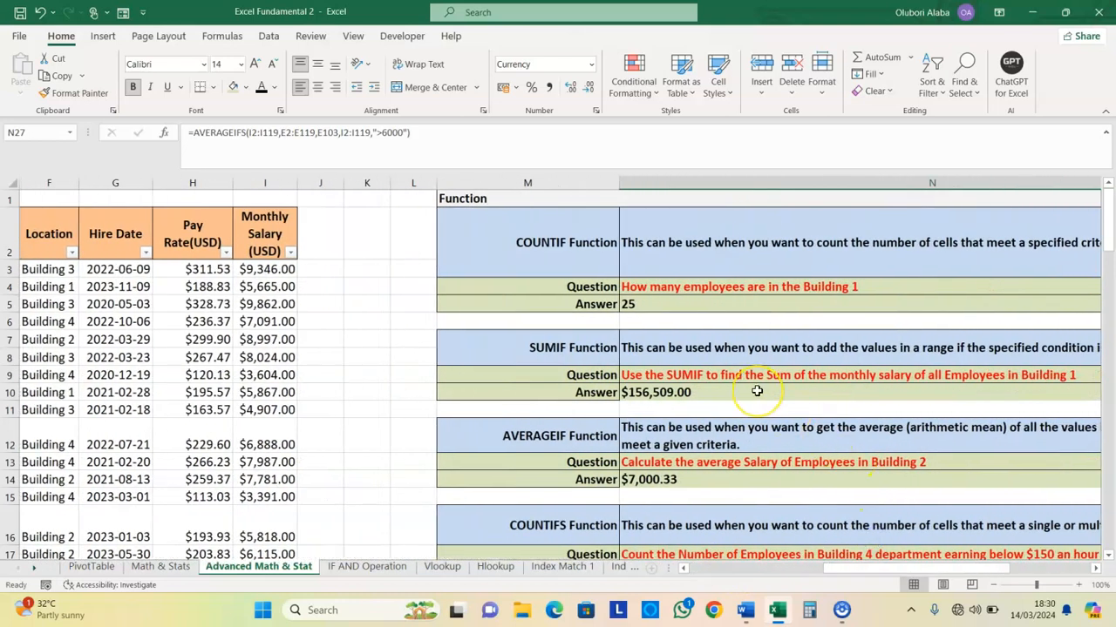
{"action": "scroll", "coordinate": [756, 391], "scroll_direction": "down", "scroll_amount": 3}
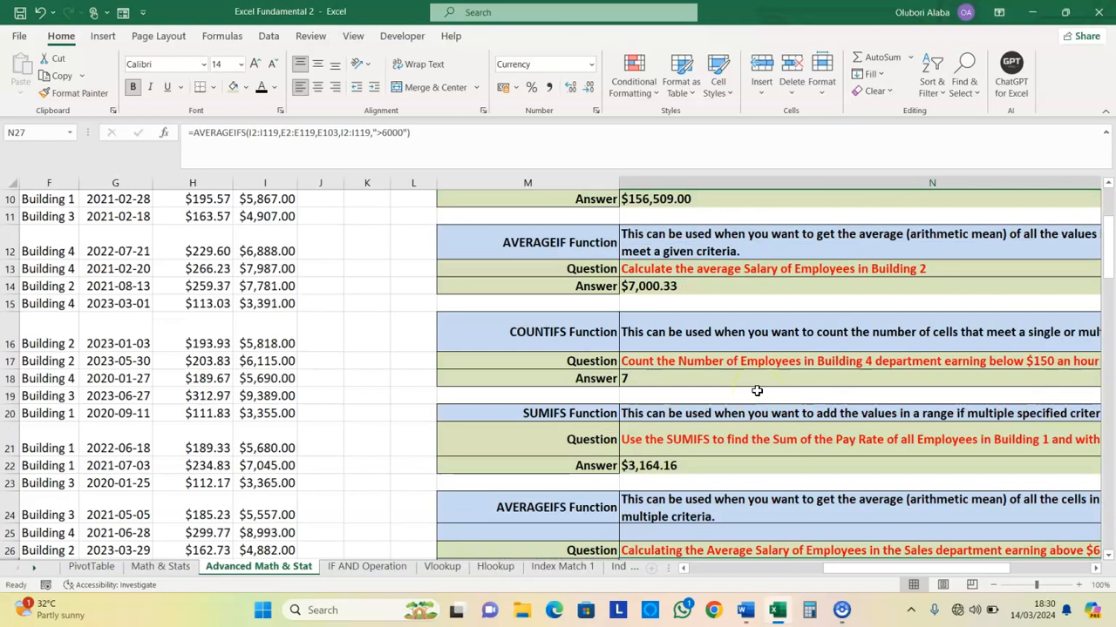
{"action": "scroll", "coordinate": [749, 391], "scroll_direction": "down", "scroll_amount": 3}
{"action": "scroll", "coordinate": [737, 391], "scroll_direction": "up", "scroll_amount": 3}
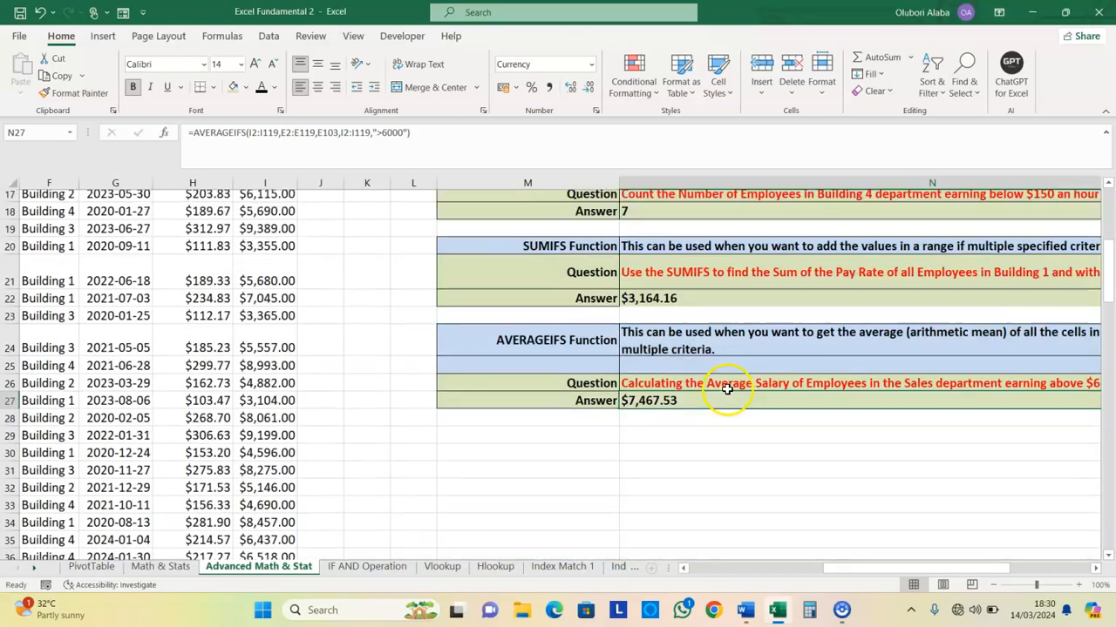